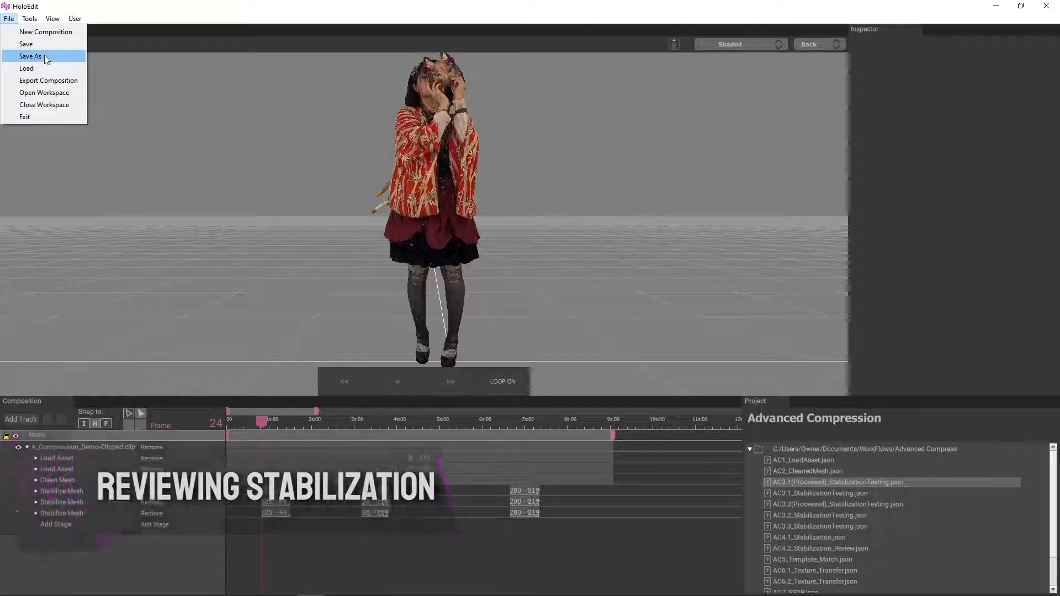
click(44, 56)
click(245, 39)
text(C:\Users\Owner\Documents\WorkFlows\Advanced Compression)
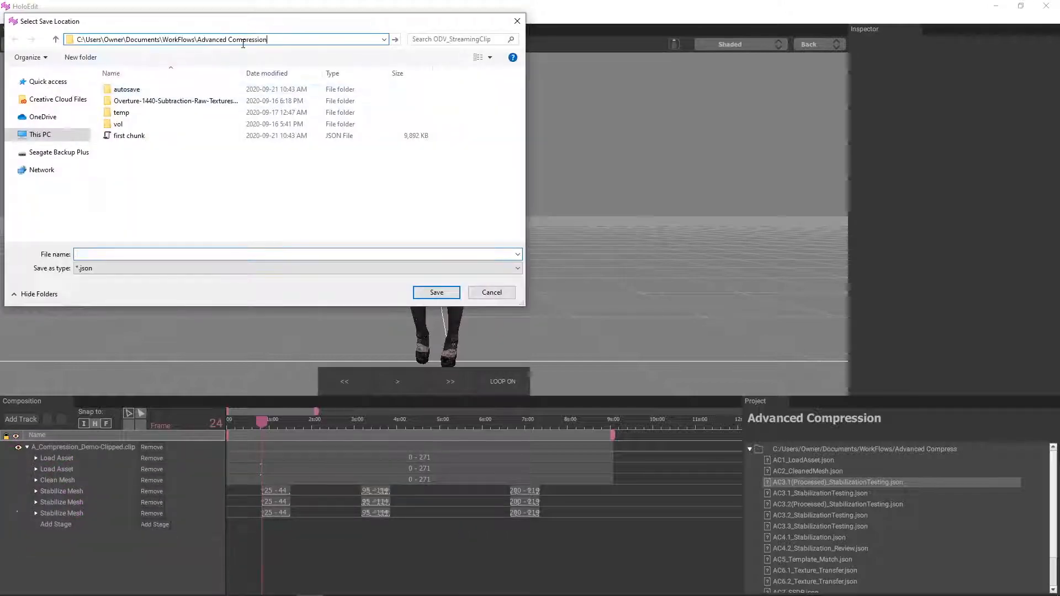
key(Return)
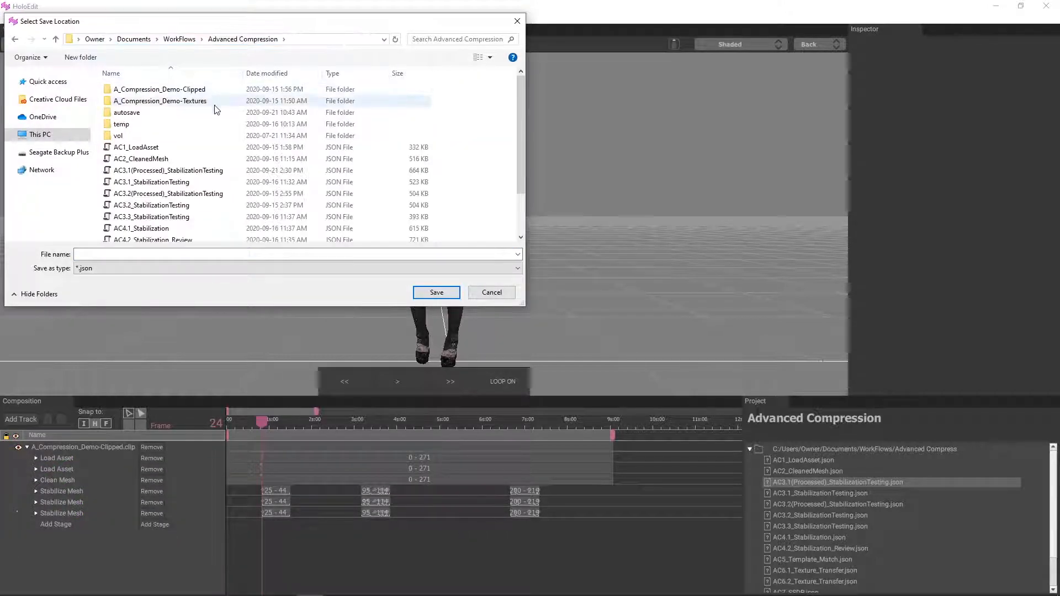
click(221, 170)
click(487, 293)
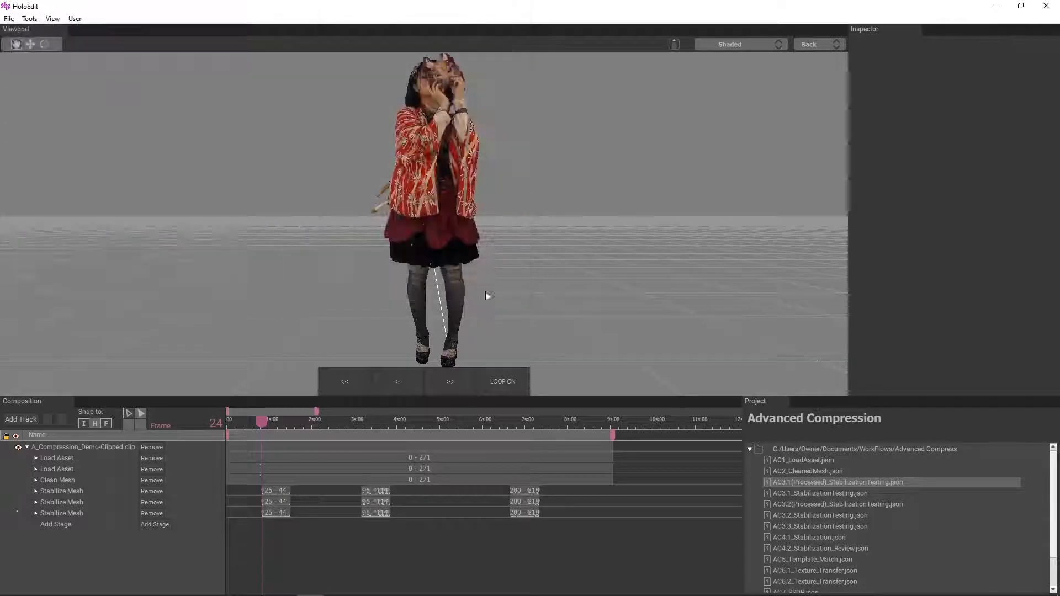
Step: Place the playhead at frame 25, the start of the first Stabilize Mesh interval, to check the textured mesh
scroll(286, 524, up, 2)
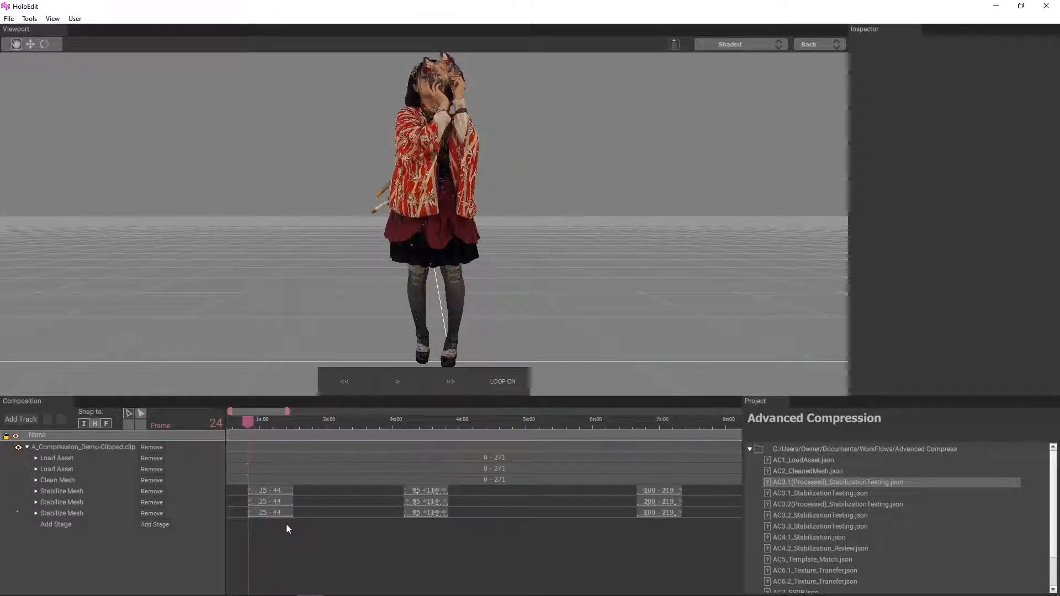
scroll(273, 531, up, 2)
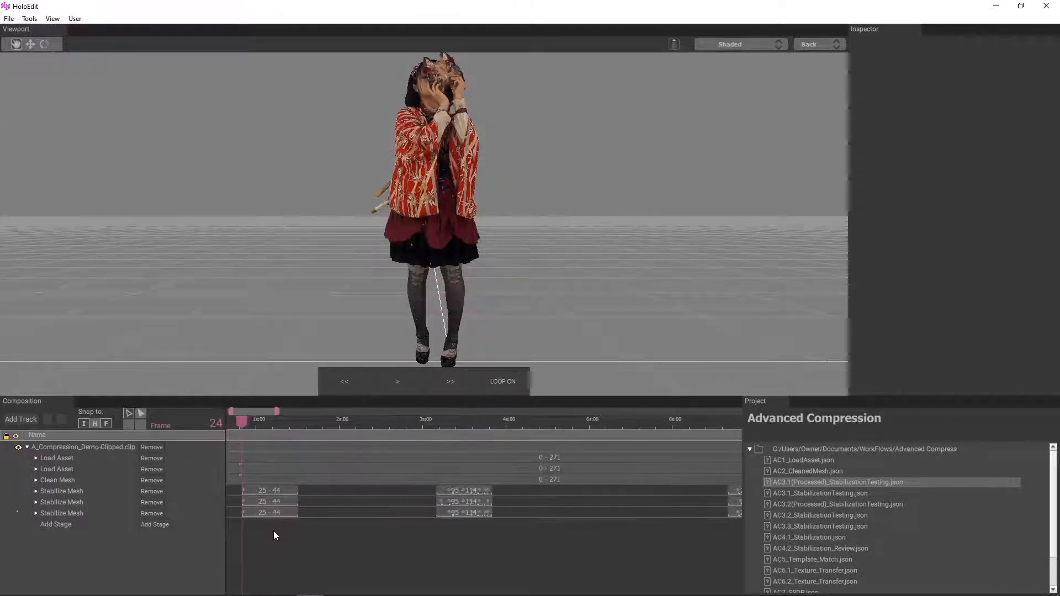
scroll(273, 531, down, 2)
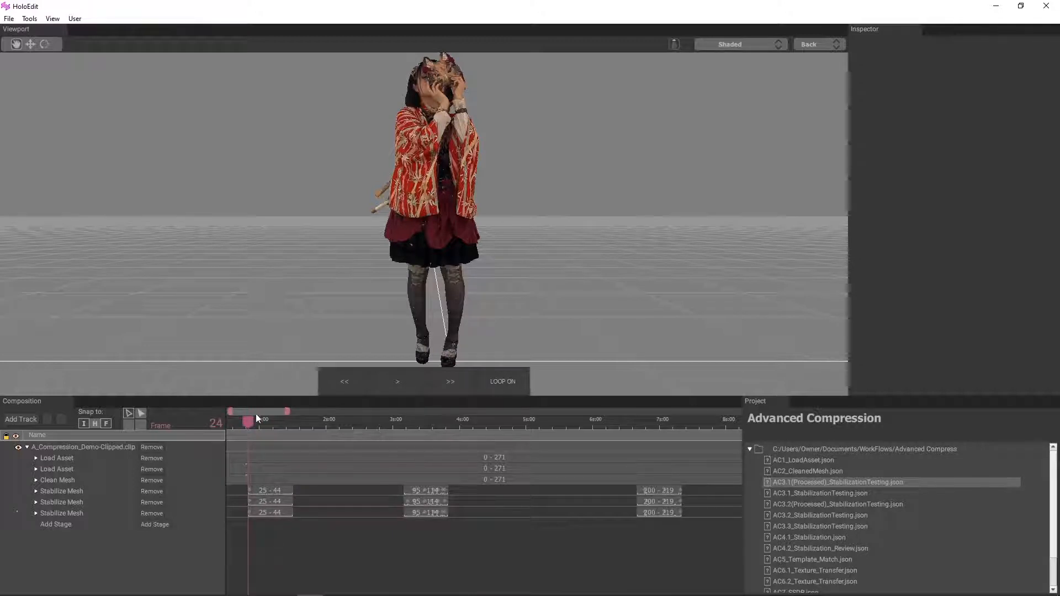
mouse_move(251, 422)
mouse_down()
mouse_move(292, 425)
mouse_move(250, 425)
mouse_up()
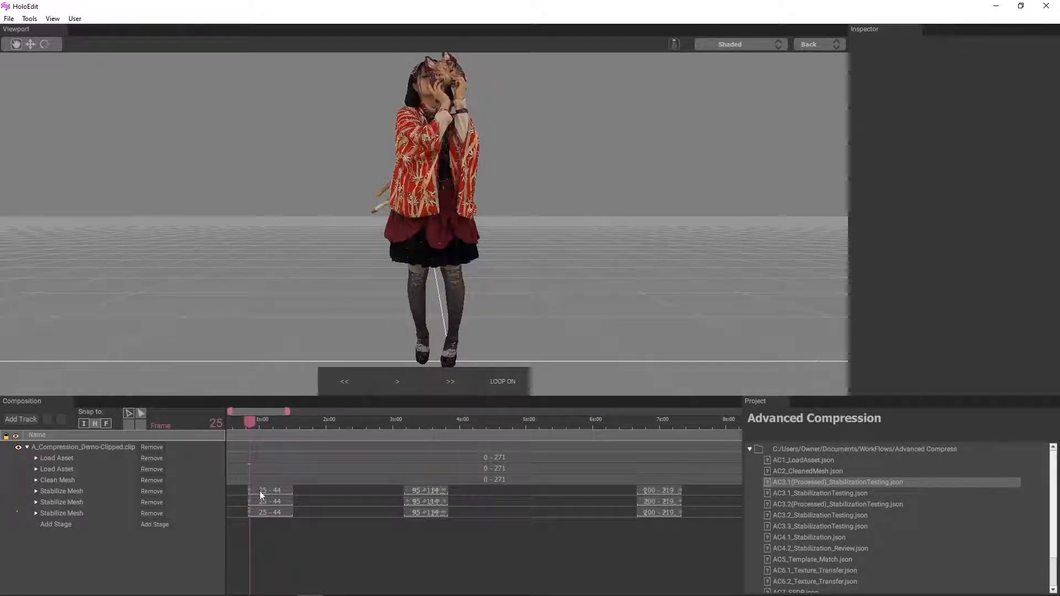
scroll(296, 523, up, 1)
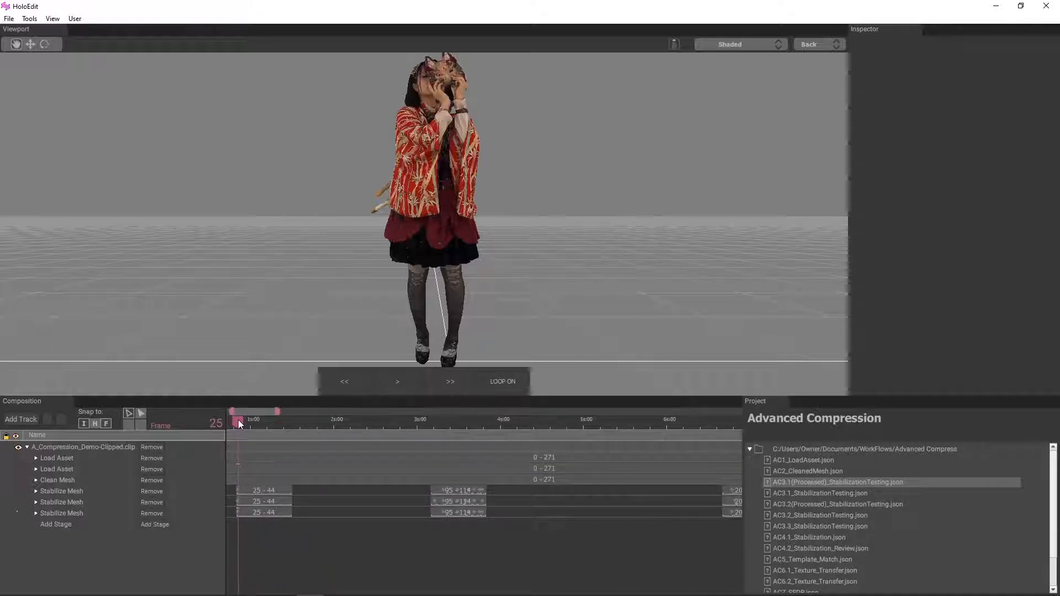
mouse_move(240, 423)
mouse_down()
mouse_move(290, 429)
mouse_move(240, 431)
mouse_up()
Step: Scrub the playhead through to the second Stabilize Mesh interval and park it on its first frame, 95
drag(239, 426, 445, 454)
scroll(436, 502, up, 4)
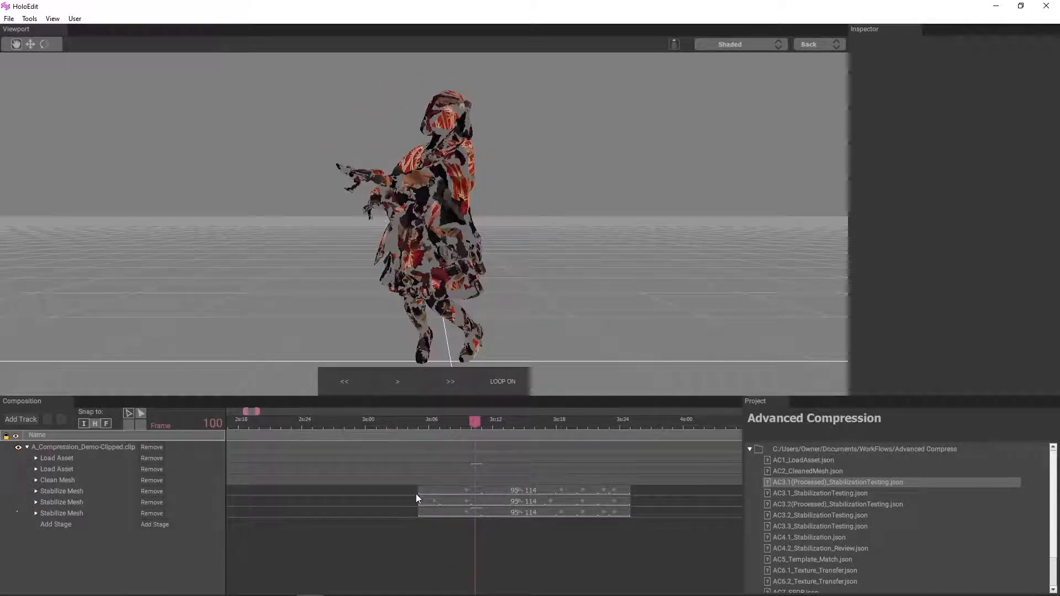
drag(472, 422, 414, 438)
Step: Inspect the per-frame mesh data of the 25-44 and 95-114 intervals in the first Stabilize Mesh stage
scroll(364, 519, down, 2)
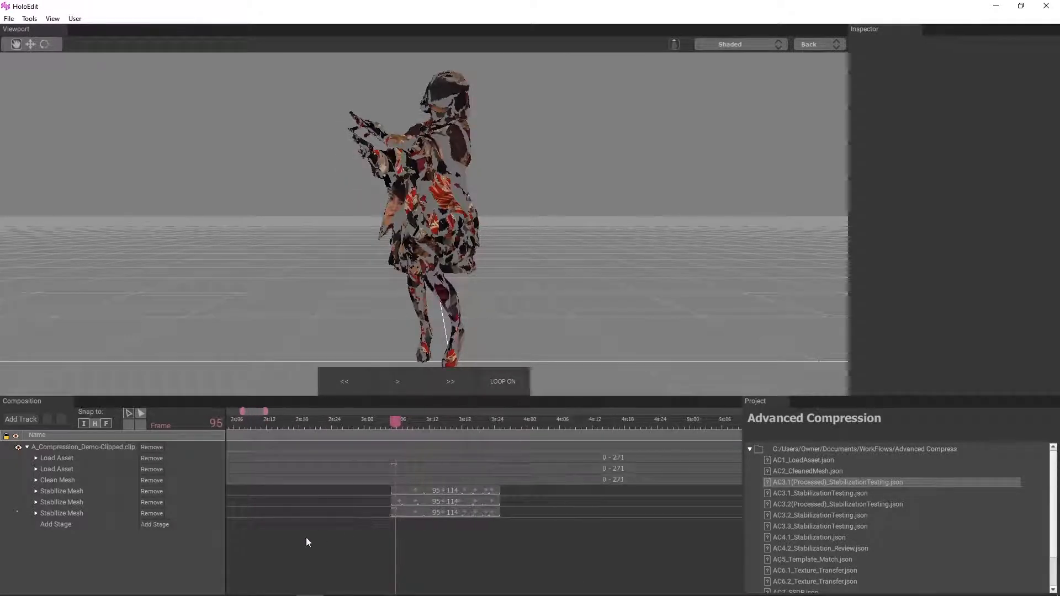
middle_drag(259, 553, 495, 552)
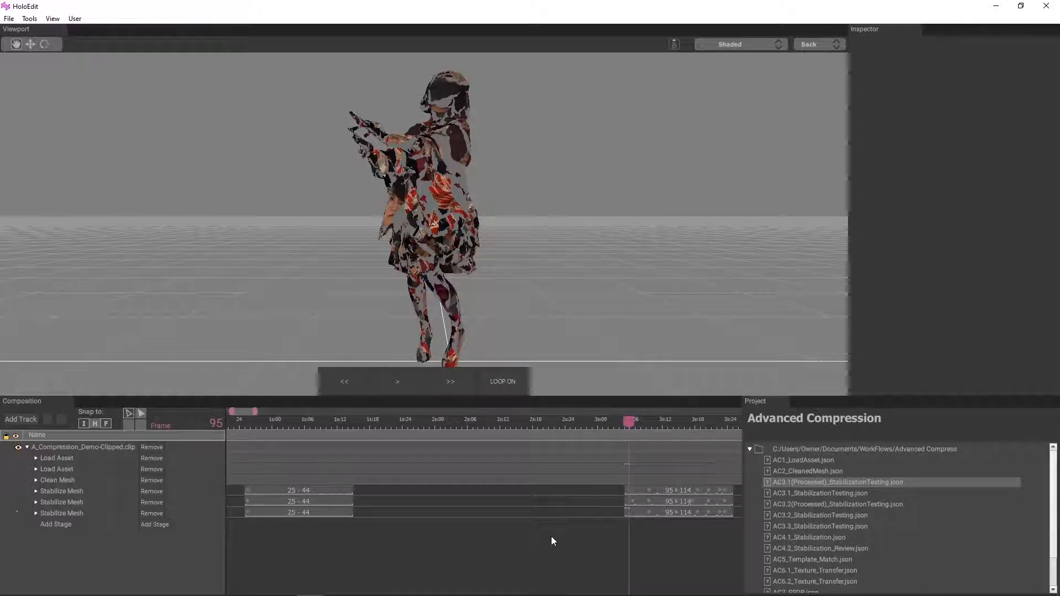
click(284, 489)
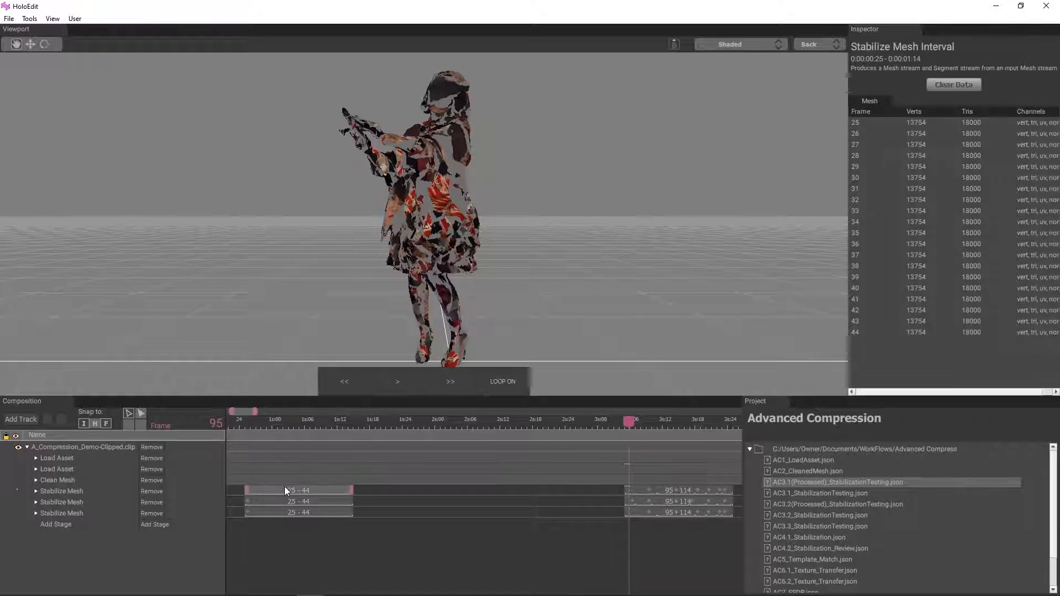
click(380, 529)
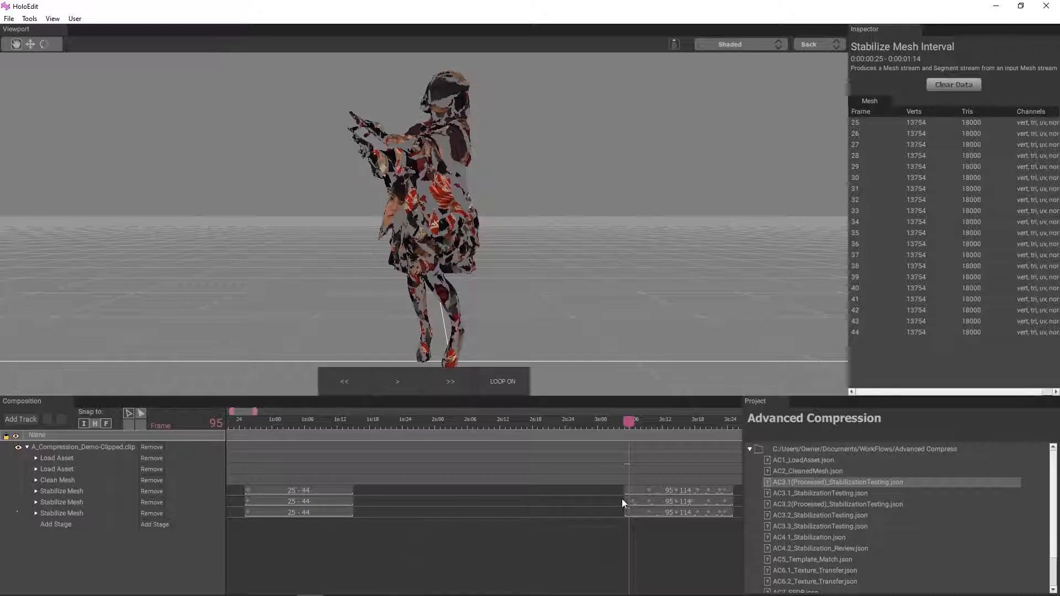
click(712, 491)
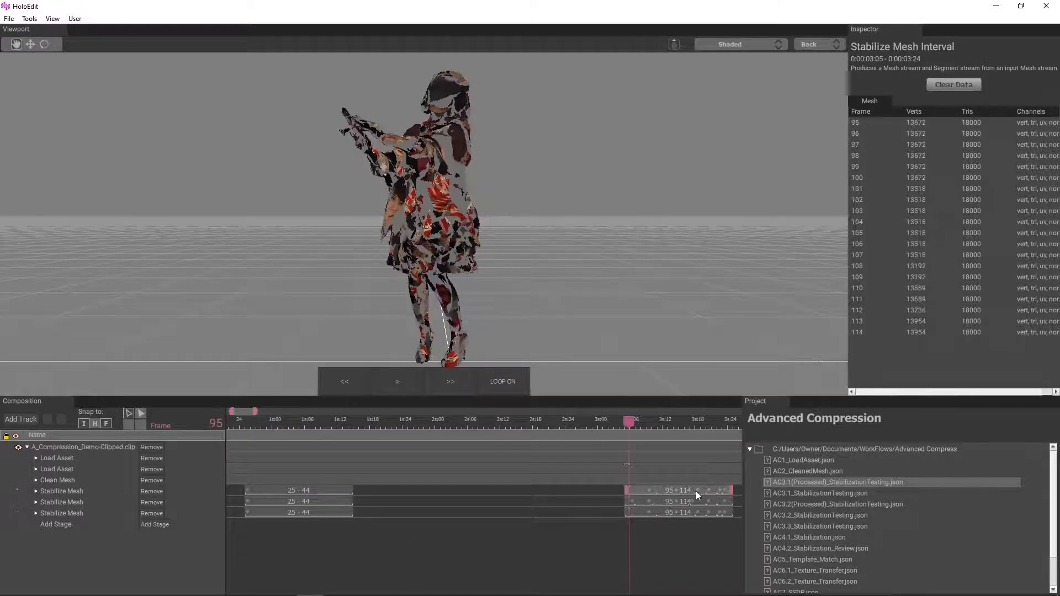
click(541, 525)
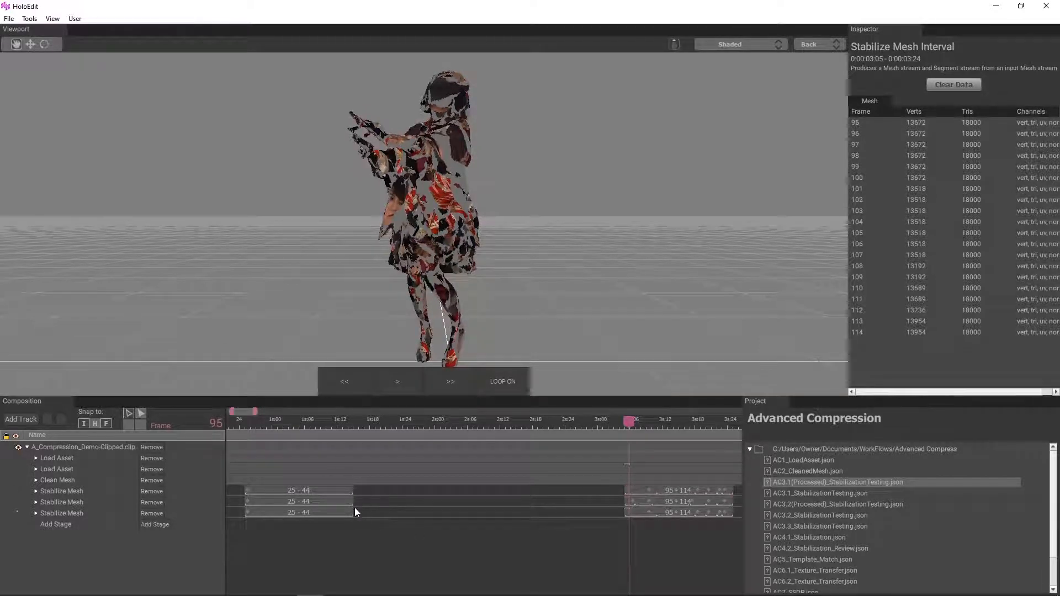
Step: Compare the model's texture across the first and second stabilized intervals, finishing with the playhead at frame 25
click(243, 424)
click(246, 424)
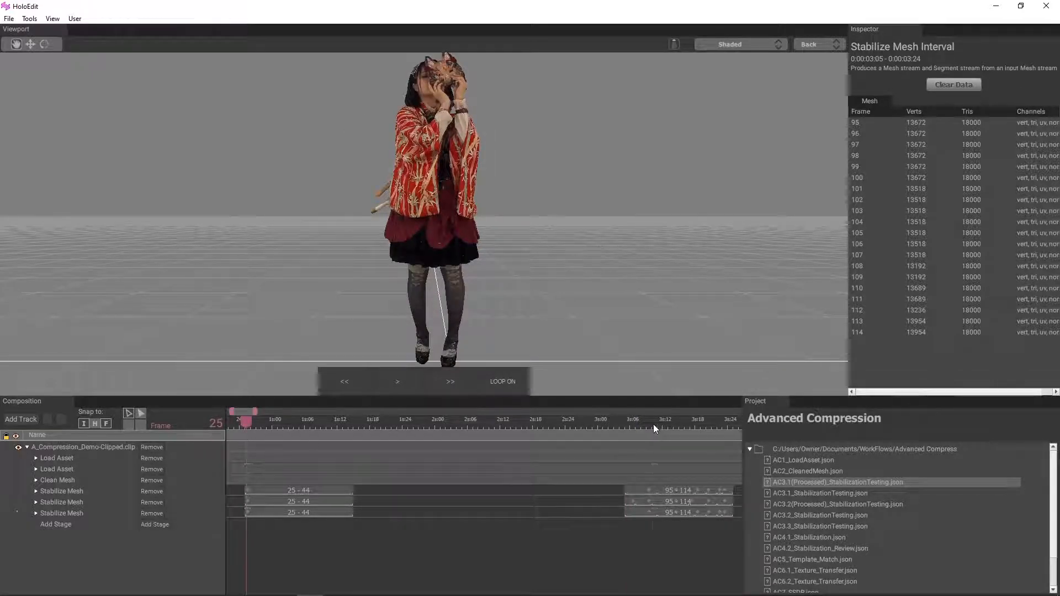
drag(654, 424, 719, 435)
drag(255, 420, 249, 423)
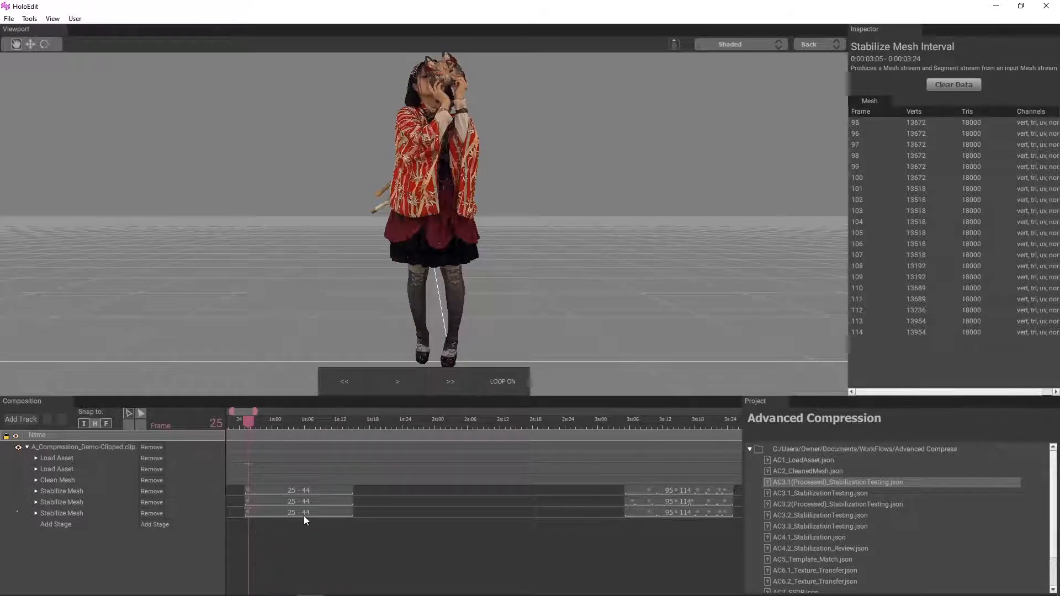
Step: Remove the Load Asset stage that holds the A_Compression_Demo-Textures asset, and turn on lighting in the viewport
scroll(304, 516, down, 5)
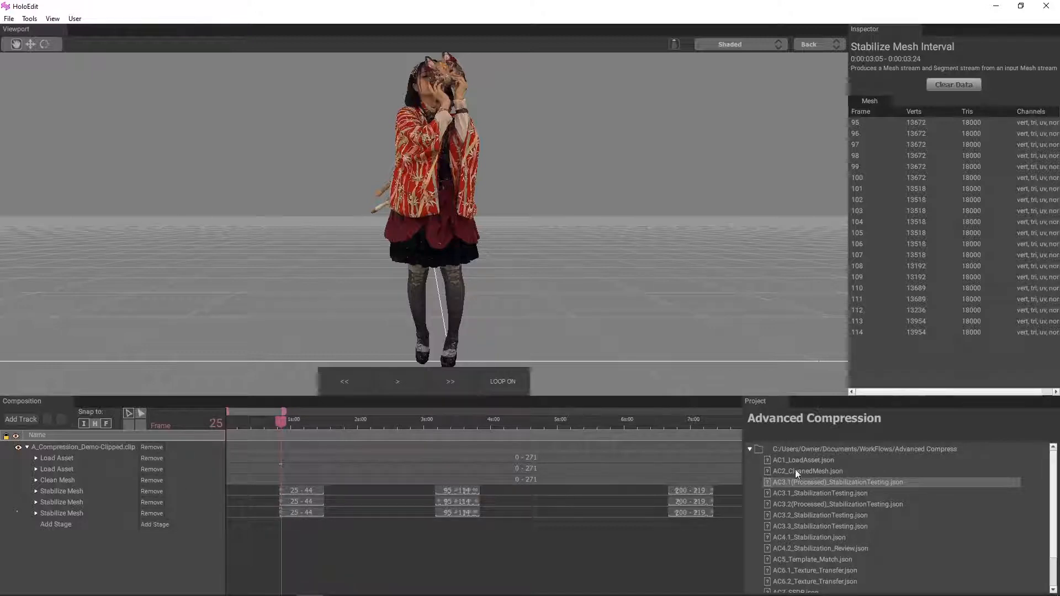
click(35, 469)
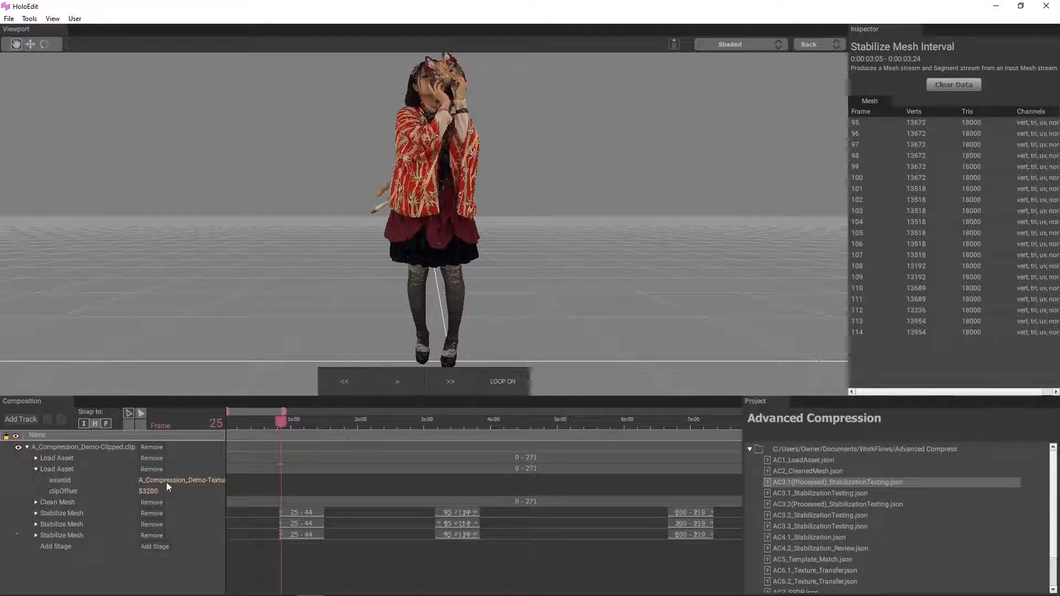
click(155, 468)
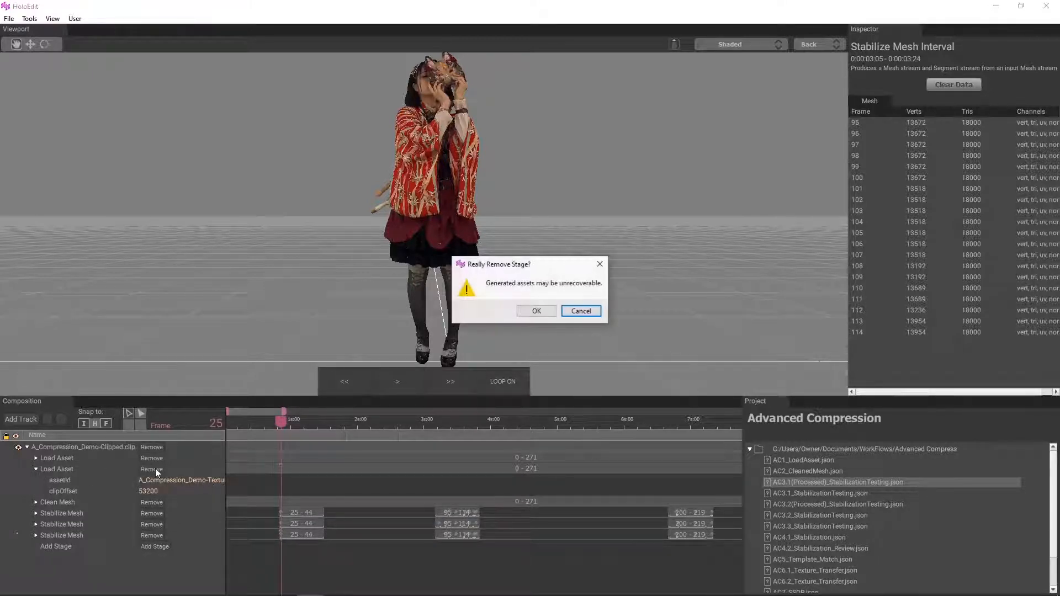
click(549, 314)
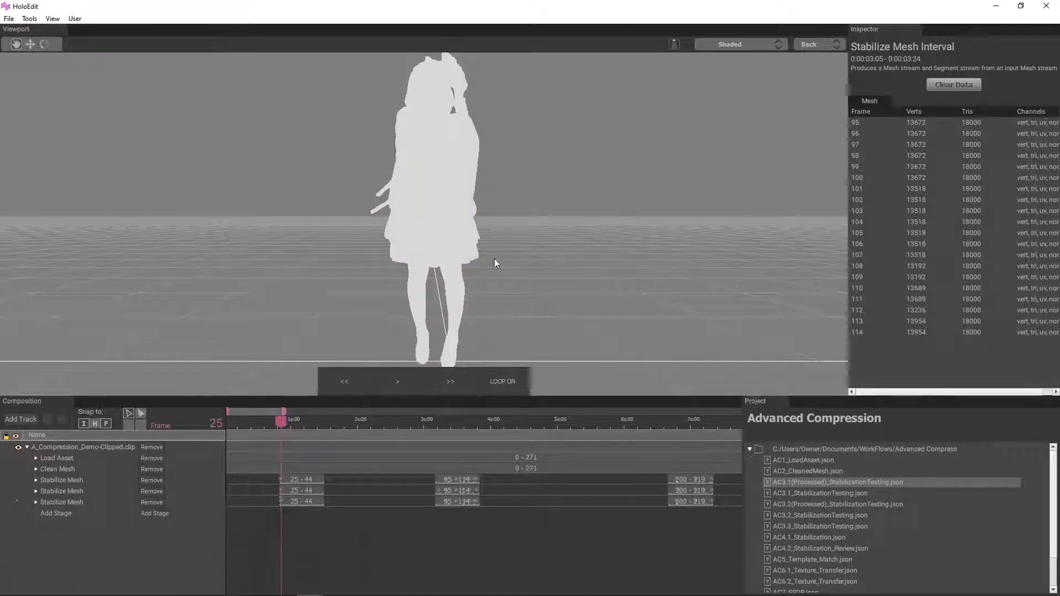
click(674, 44)
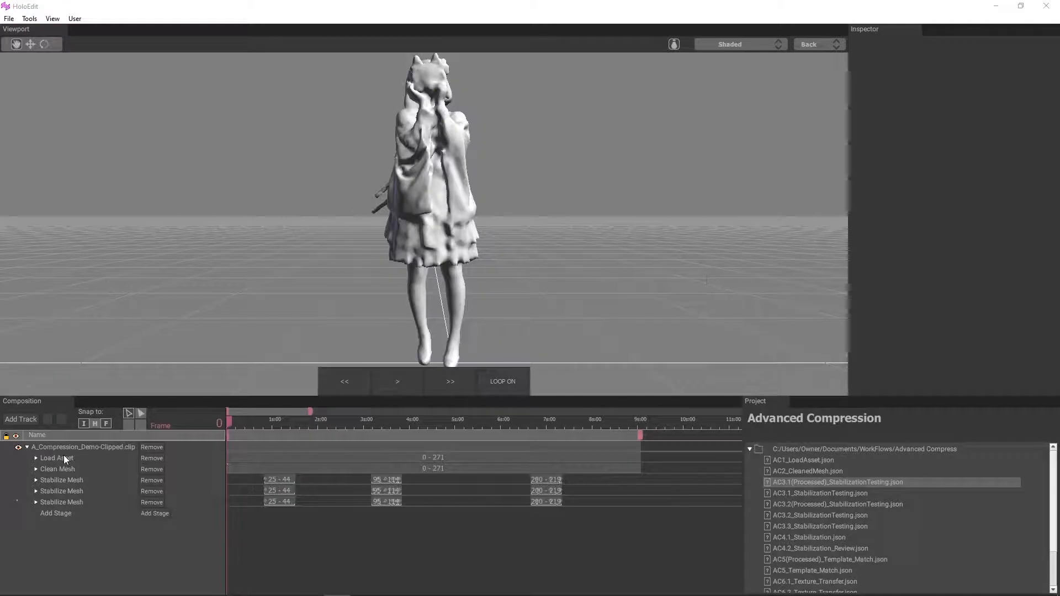
Step: Start a mesh comparison between the Load Asset stage and the first Stabilize Mesh stage
click(66, 458)
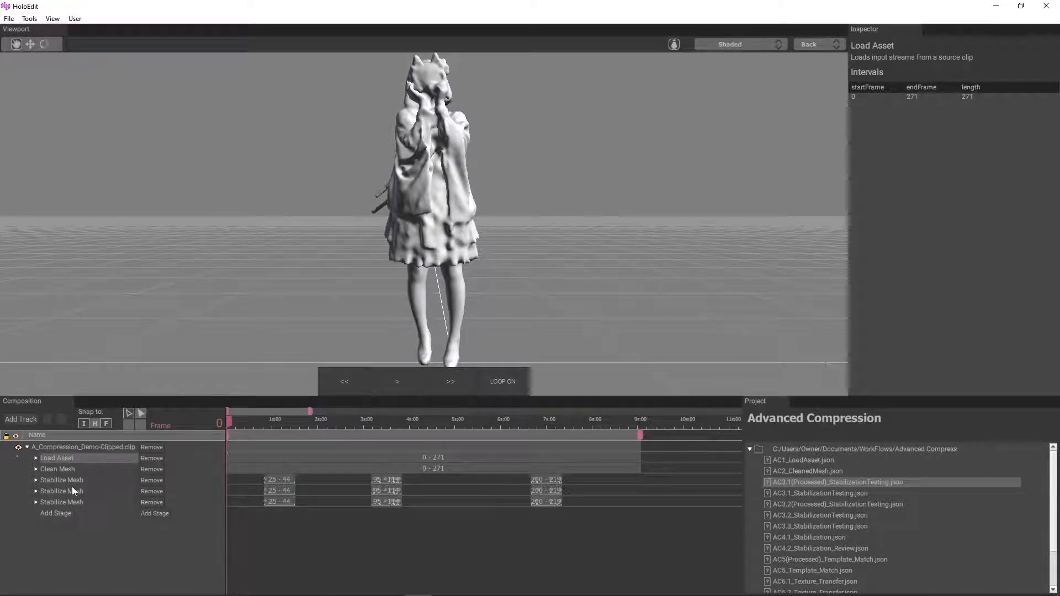
click(74, 481)
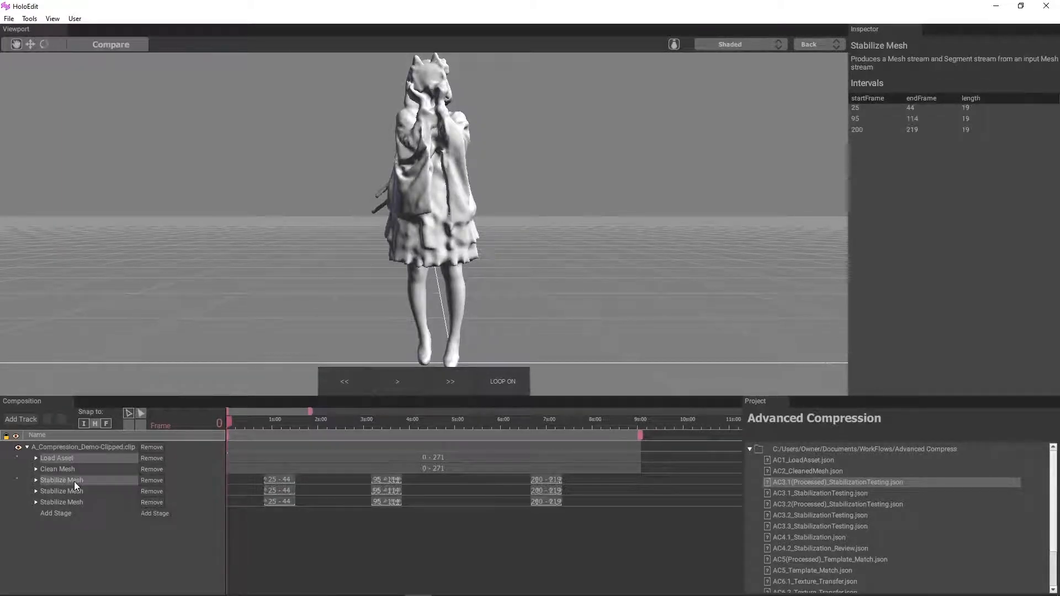
click(124, 44)
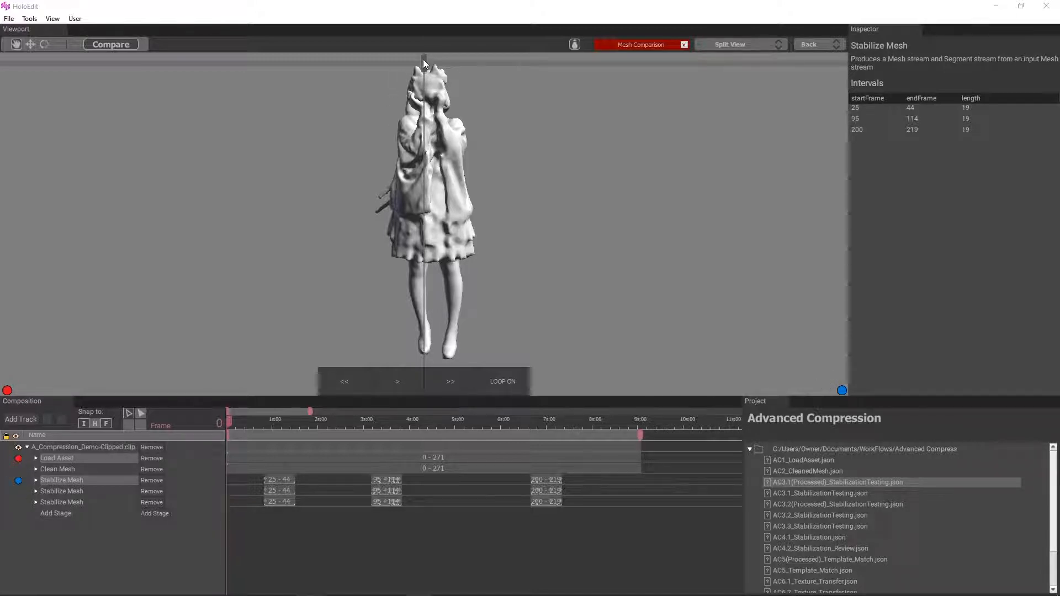
Step: Check the original mesh against the stabilized one at frames 25 and 34 by moving the split divider across the figure
drag(422, 58, 386, 62)
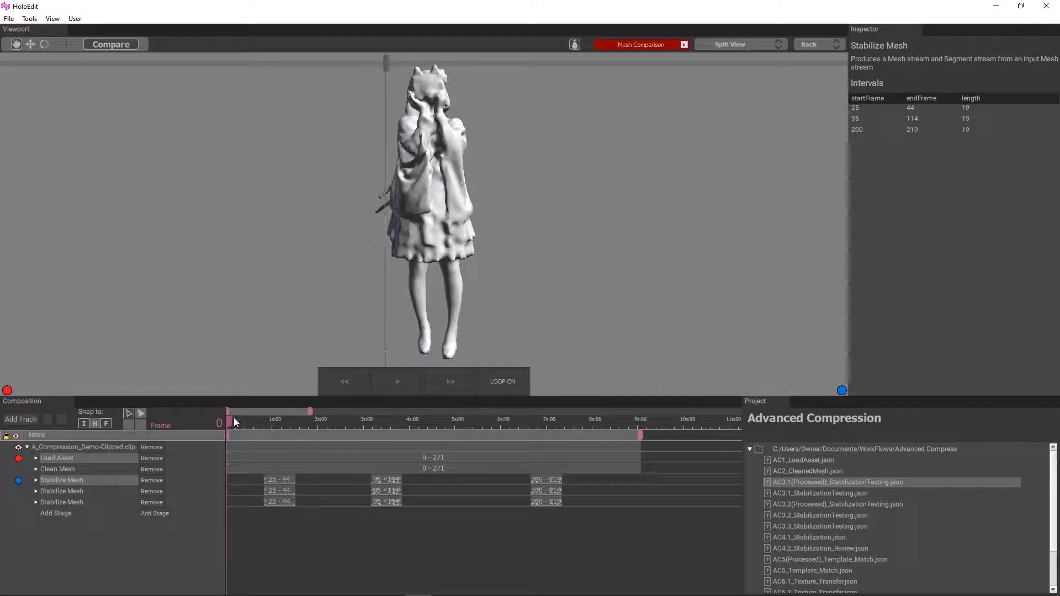
drag(233, 418, 265, 429)
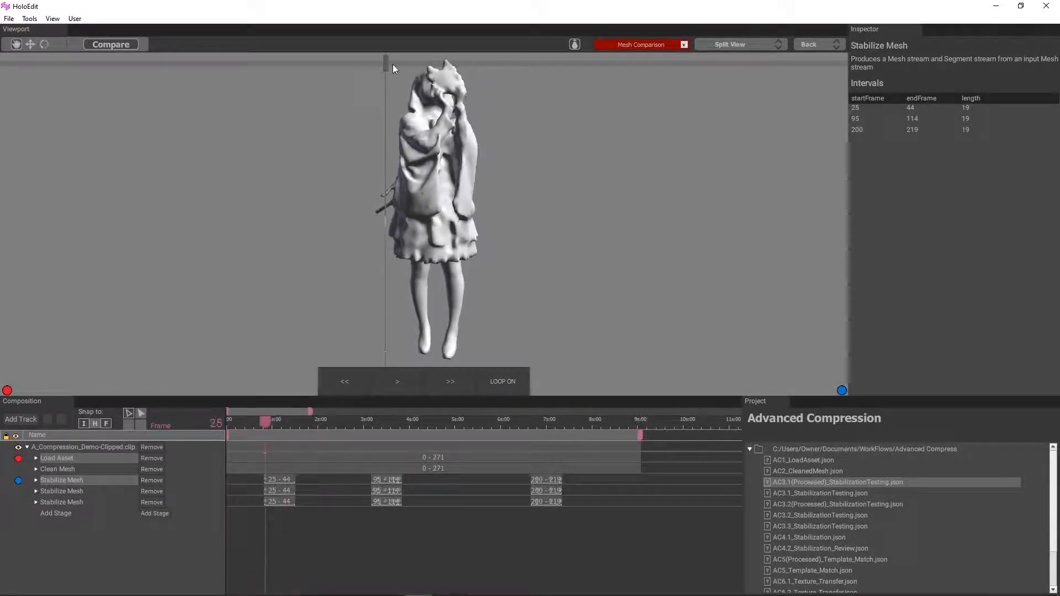
drag(393, 64, 385, 122)
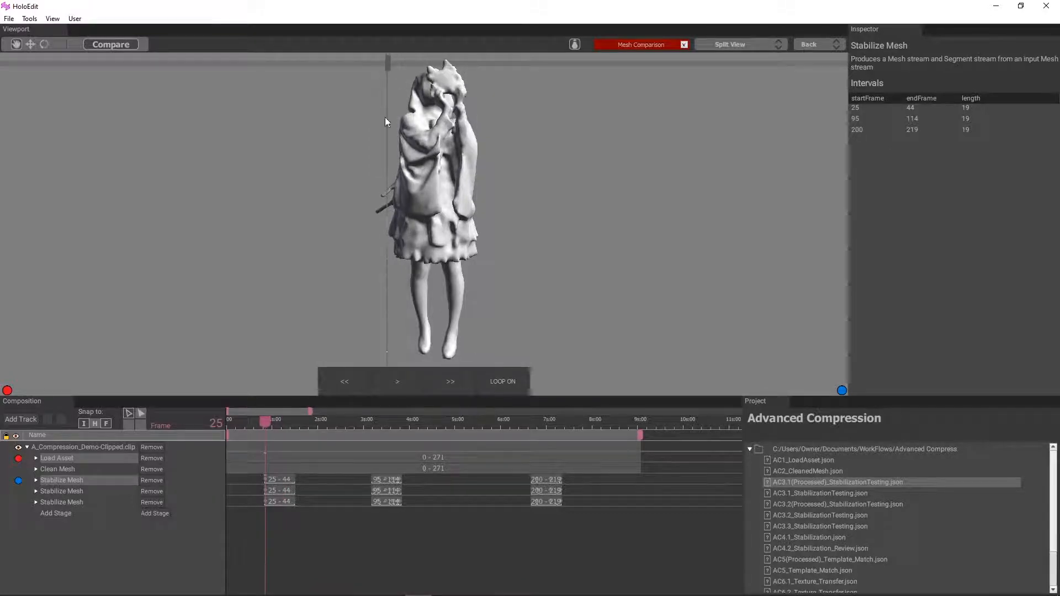
drag(264, 428, 279, 426)
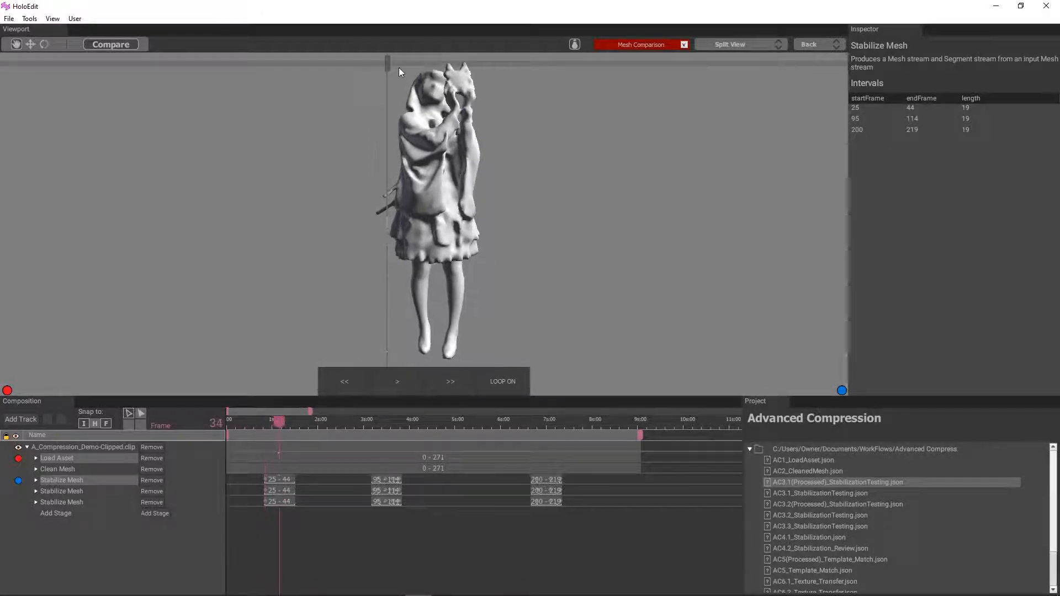
drag(389, 65, 438, 80)
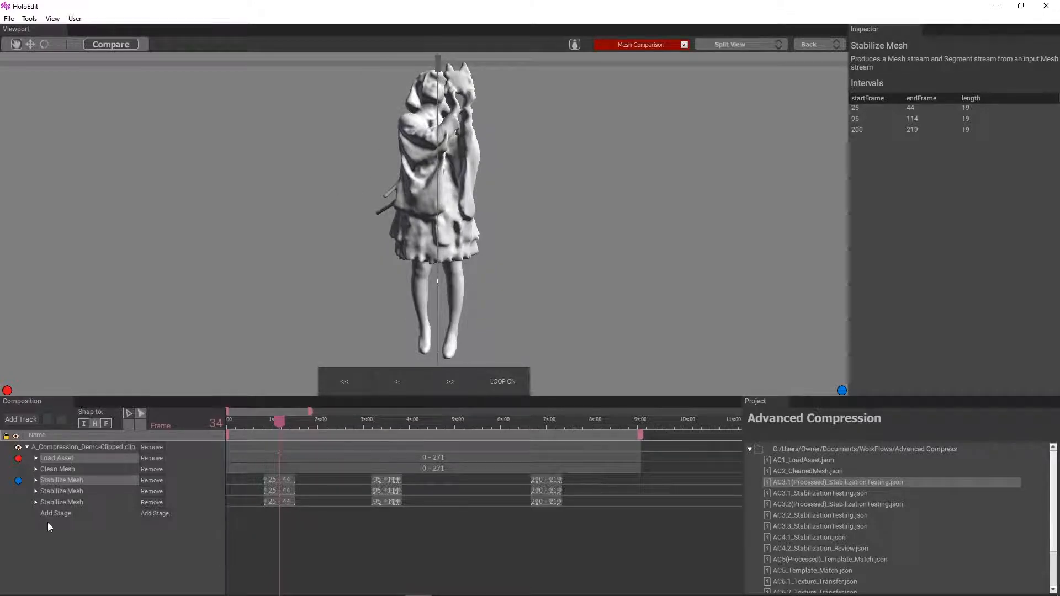
Step: Examine the figure's upper body up close at frame 34, sweeping the split divider between both meshes
scroll(419, 260, up, 5)
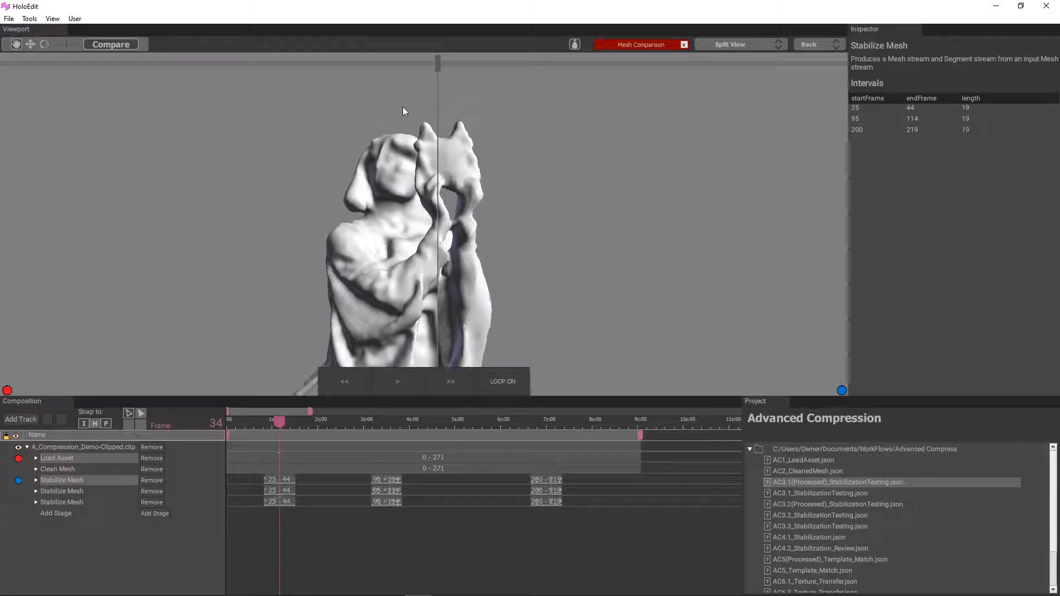
drag(437, 65, 341, 63)
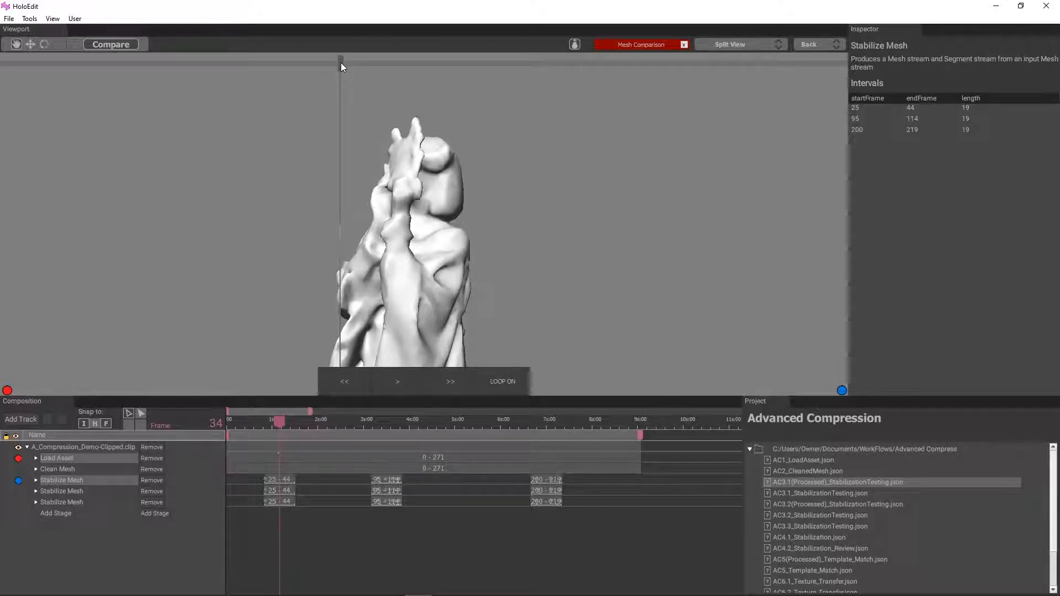
drag(340, 62, 473, 63)
Step: Switch the mesh comparison to Heatmap and examine the error distribution from all around the figure
click(717, 44)
click(712, 86)
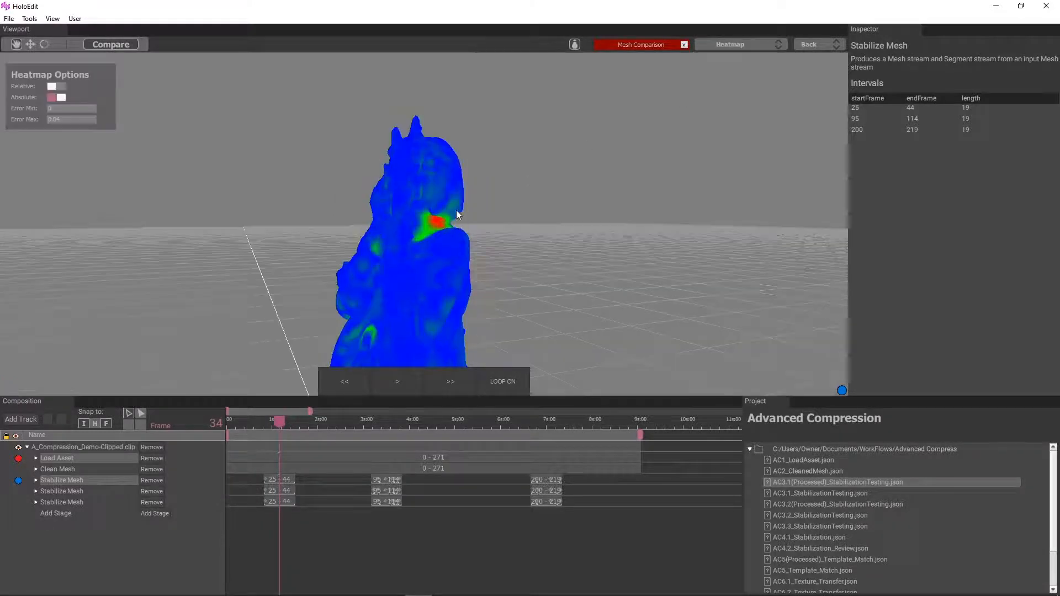
drag(385, 254, 361, 257)
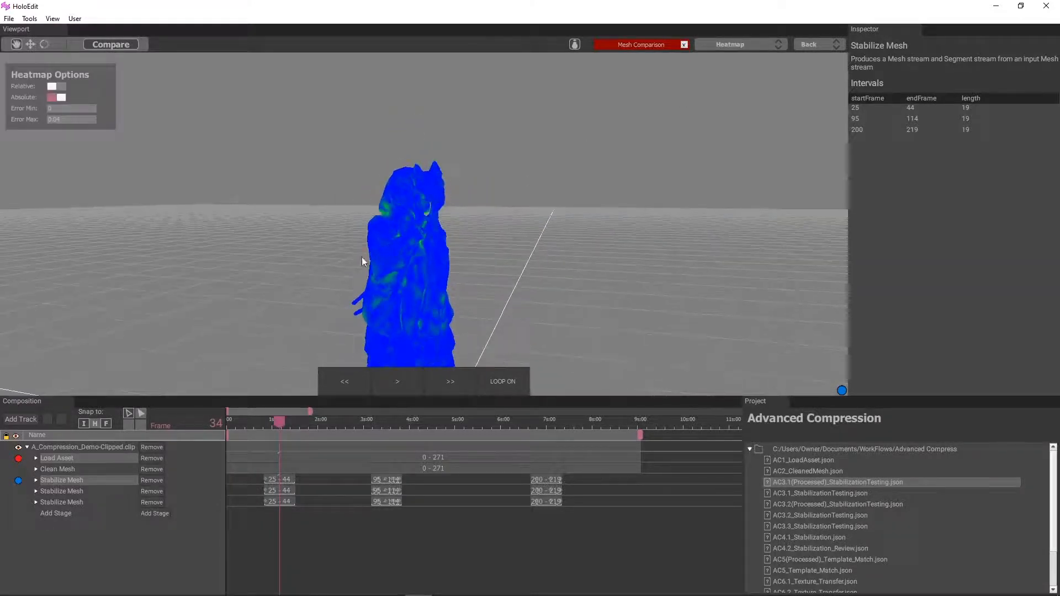
drag(240, 329, 109, 281)
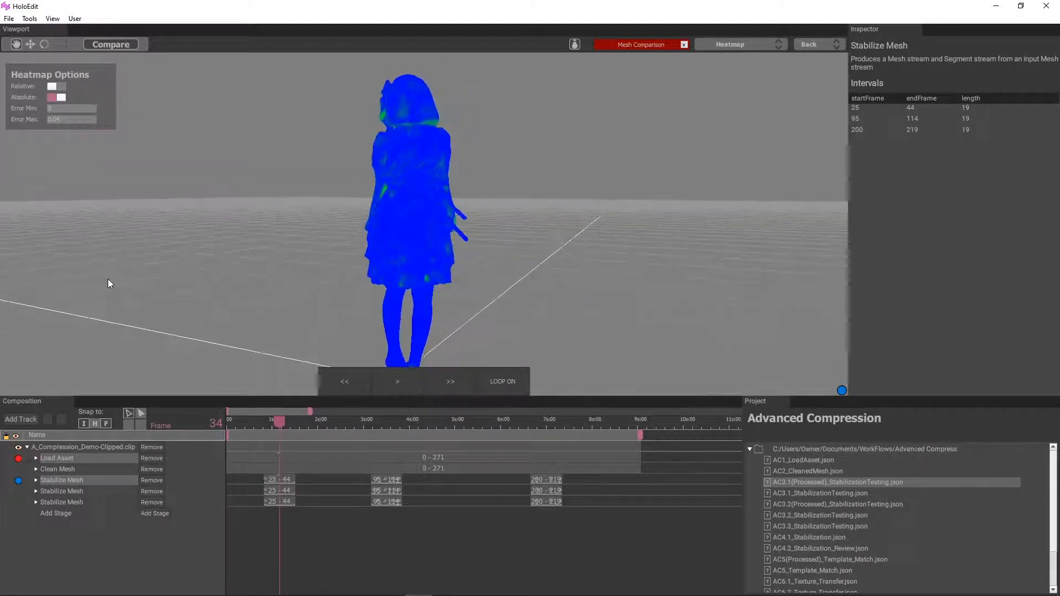
Step: Examine the heatmap errors on the figure's upper body from several angles at frames 34 and 43
drag(611, 293, 429, 270)
scroll(451, 222, up, 3)
middle_drag(452, 216, 448, 246)
drag(448, 246, 324, 374)
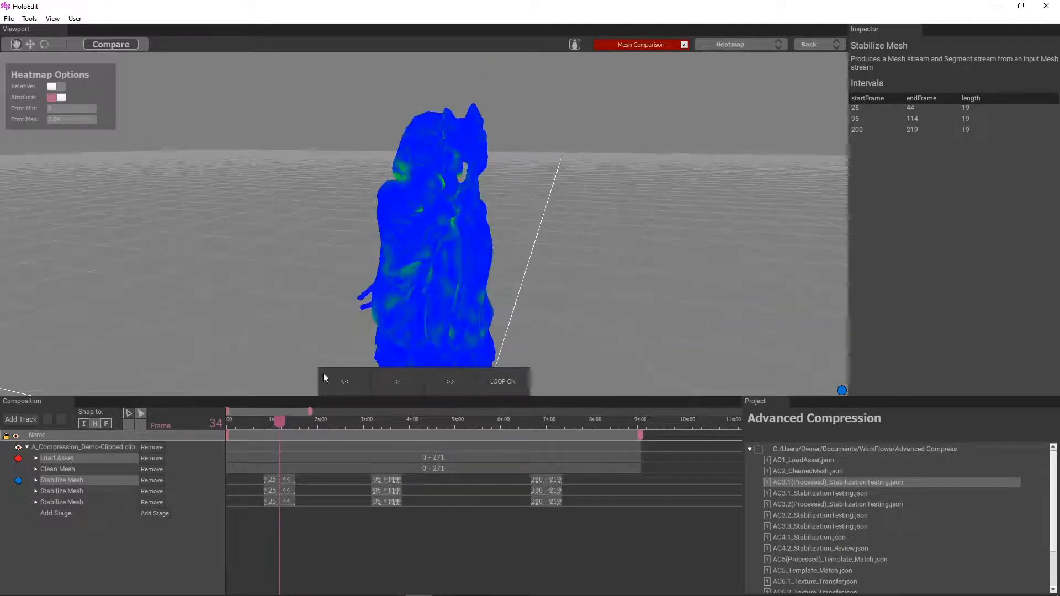
mouse_move(275, 425)
mouse_down()
mouse_move(297, 421)
mouse_move(266, 421)
mouse_move(292, 423)
mouse_up()
scroll(370, 276, down, 3)
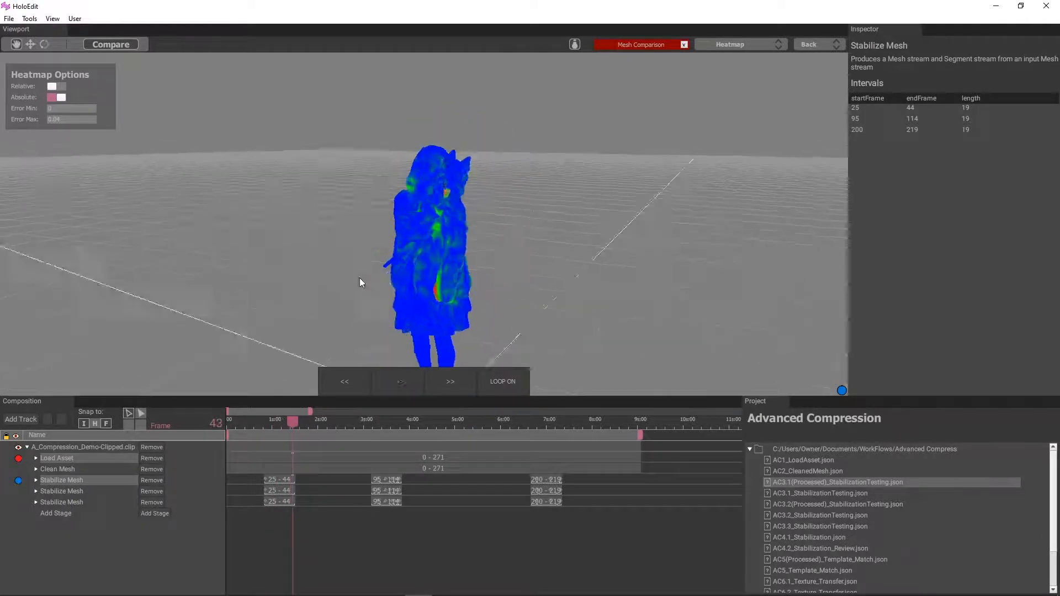
drag(360, 277, 394, 282)
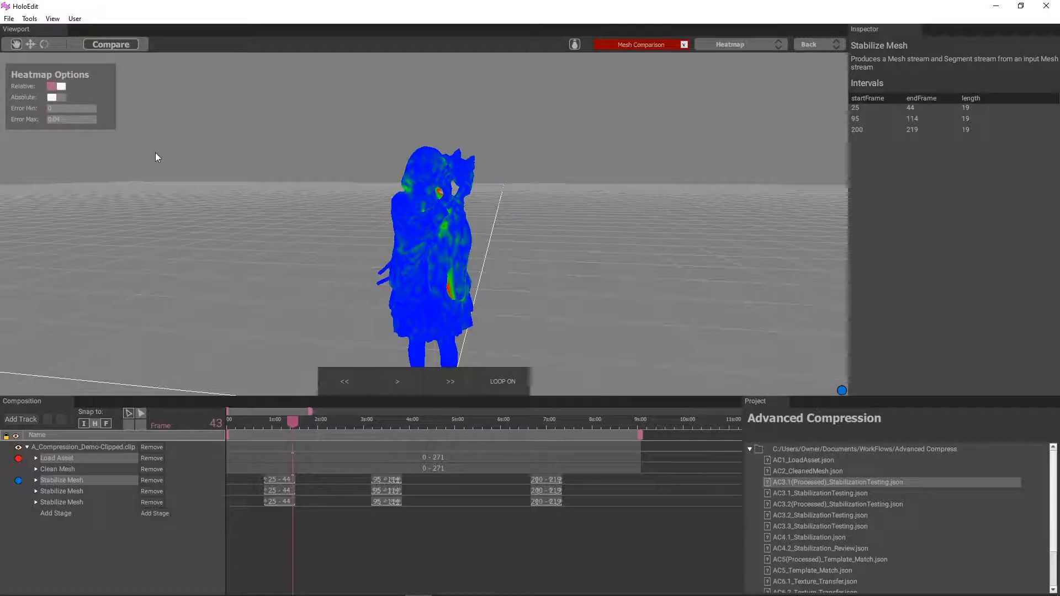
Step: Inspect the heatmap from the figure's side and front at frames 35 and 39, looking closely at the neck
drag(155, 157, 326, 380)
drag(292, 421, 277, 425)
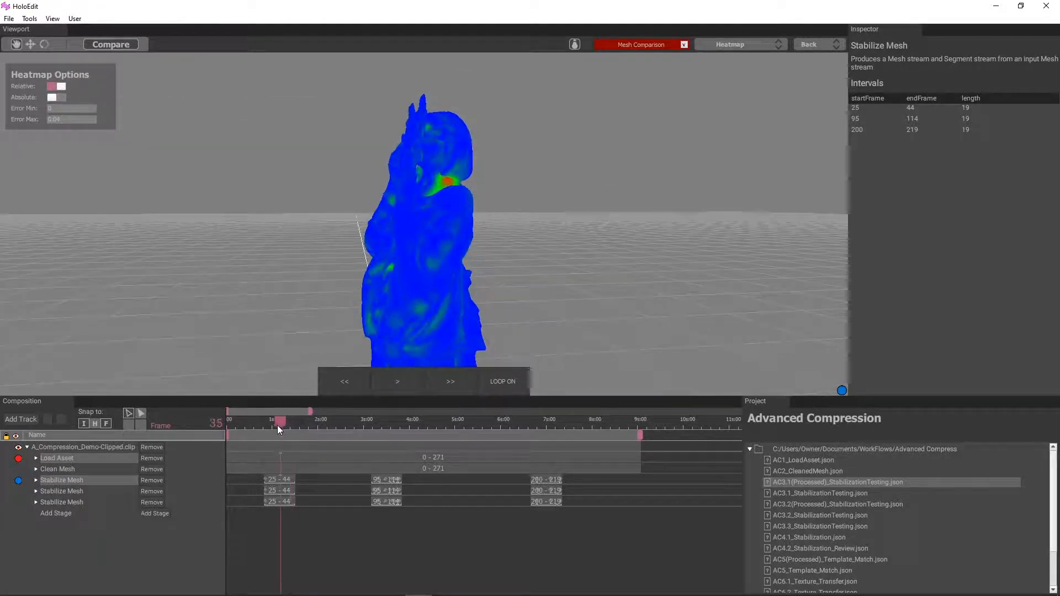
drag(349, 319, 323, 367)
drag(272, 422, 287, 422)
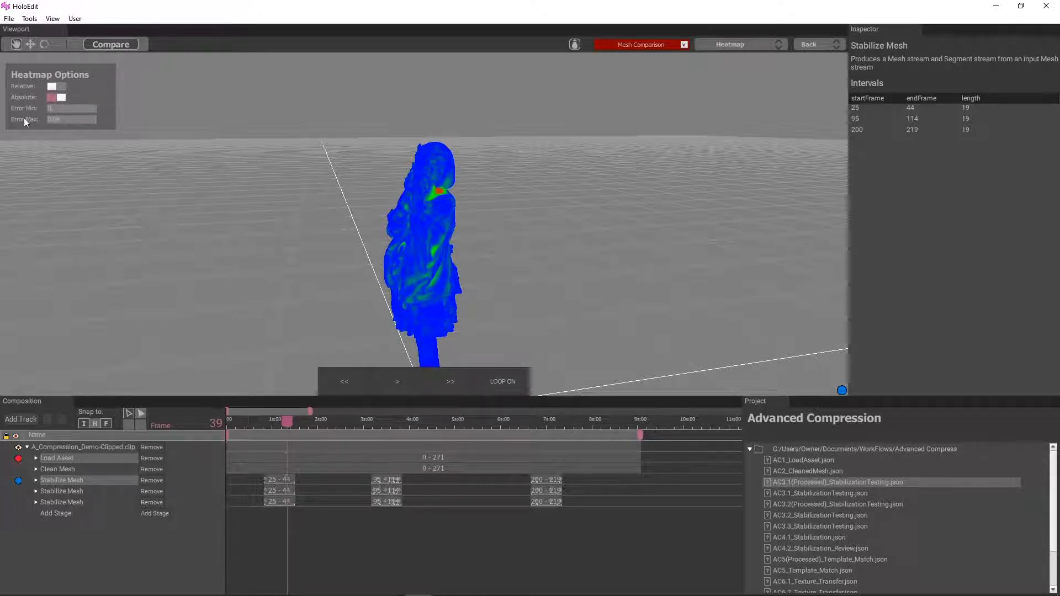
drag(433, 241, 354, 280)
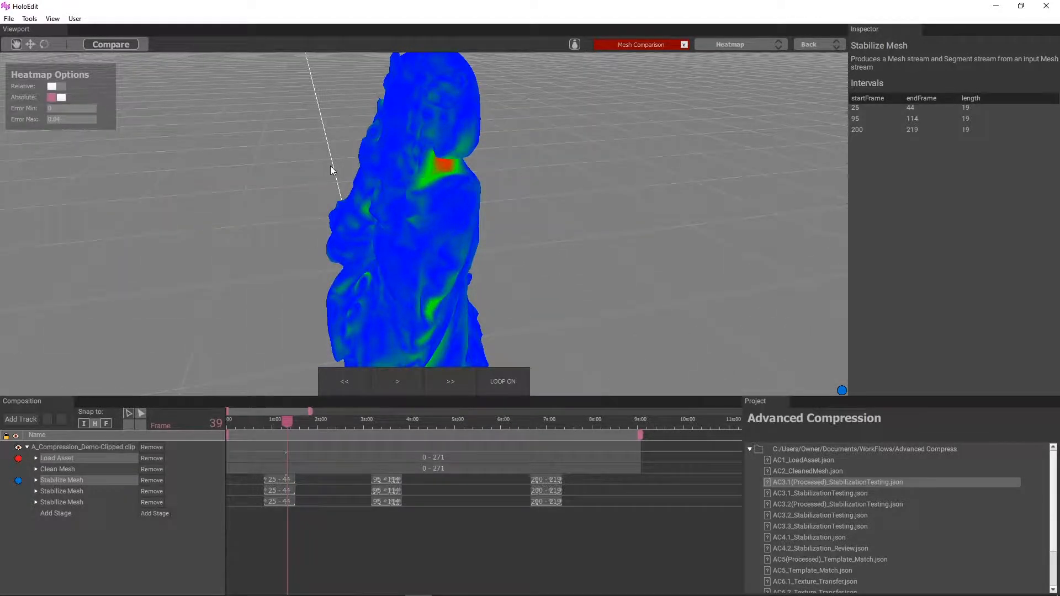
scroll(330, 165, down, 3)
drag(311, 201, 362, 212)
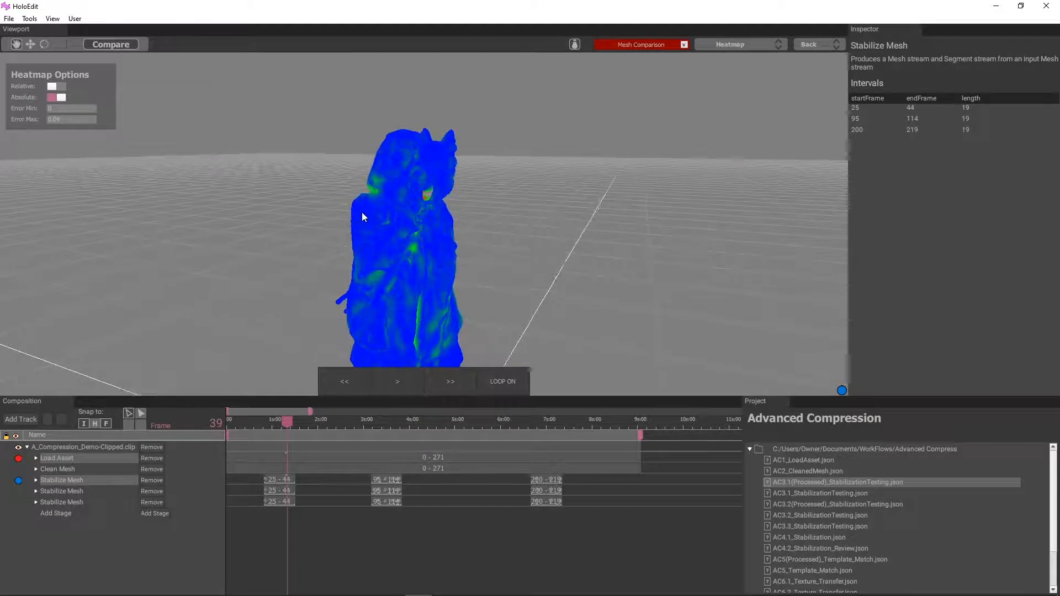
Step: Switch the mesh comparison to Side By Side and compare the upper bodies up close from frame 39 to 41
click(775, 44)
click(763, 107)
scroll(511, 166, down, 3)
middle_drag(498, 238, 499, 201)
scroll(507, 190, up, 5)
scroll(507, 189, up, 1)
middle_drag(451, 160, 462, 198)
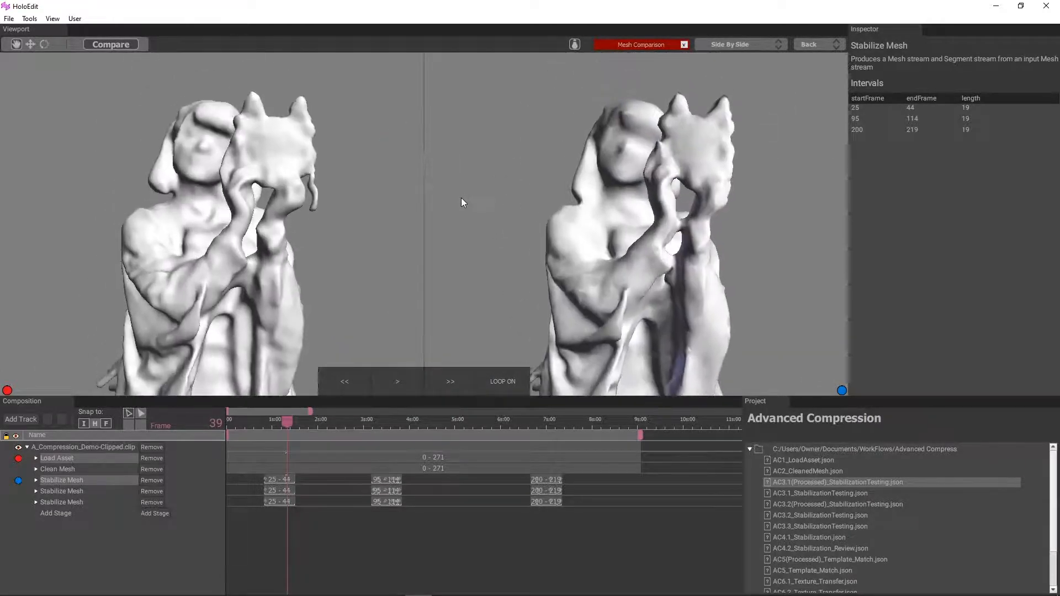
mouse_move(461, 198)
mouse_down()
mouse_move(302, 195)
mouse_move(493, 194)
mouse_move(456, 197)
mouse_up()
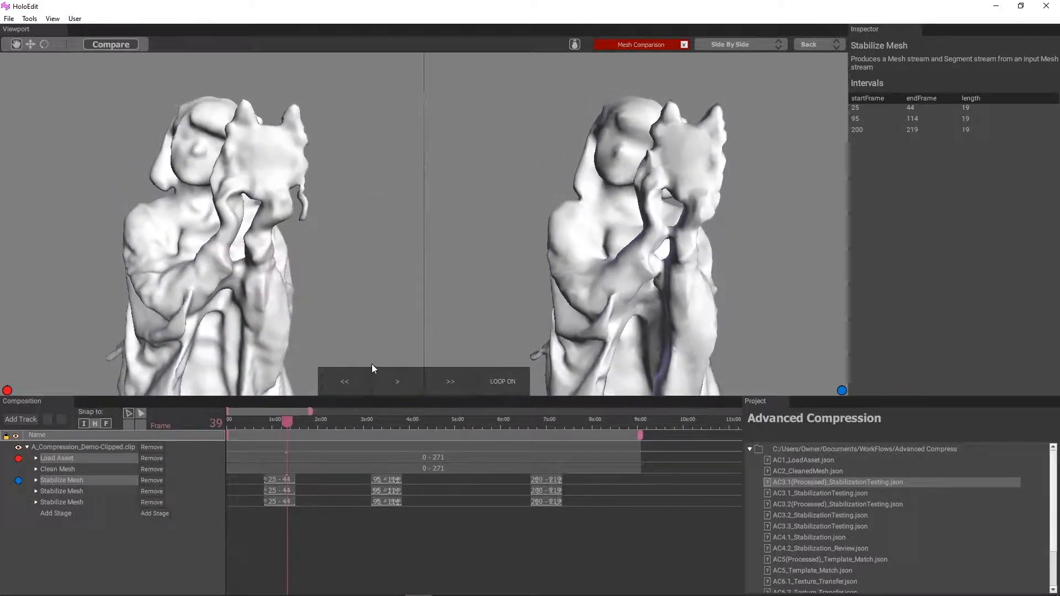
mouse_move(282, 421)
mouse_down()
mouse_move(292, 422)
mouse_move(267, 422)
mouse_move(290, 422)
mouse_up()
Step: Return the mesh comparison to Heatmap and set its maximum error to 0.025
click(740, 43)
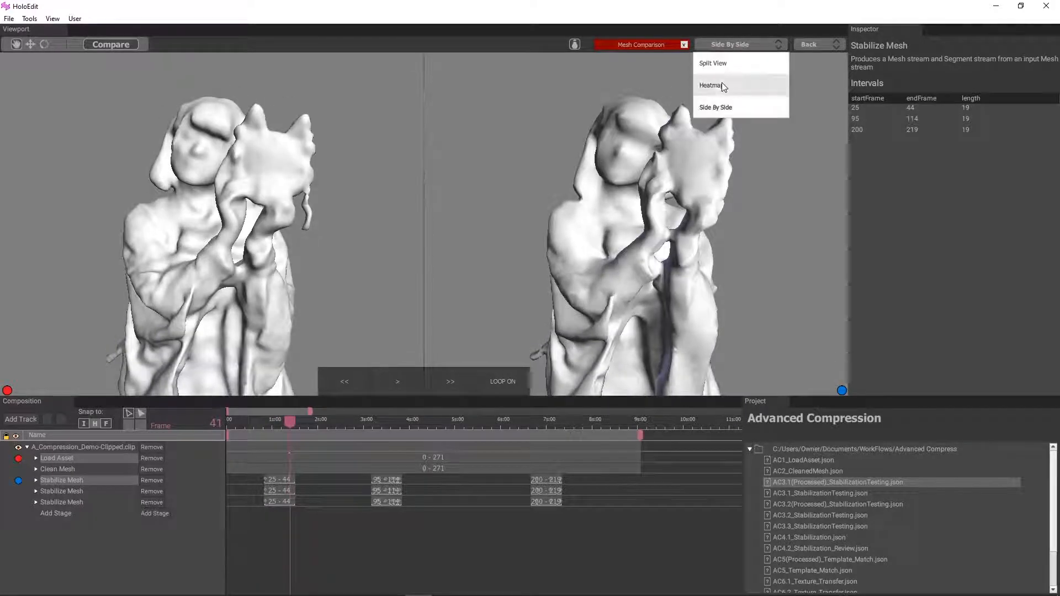
click(721, 82)
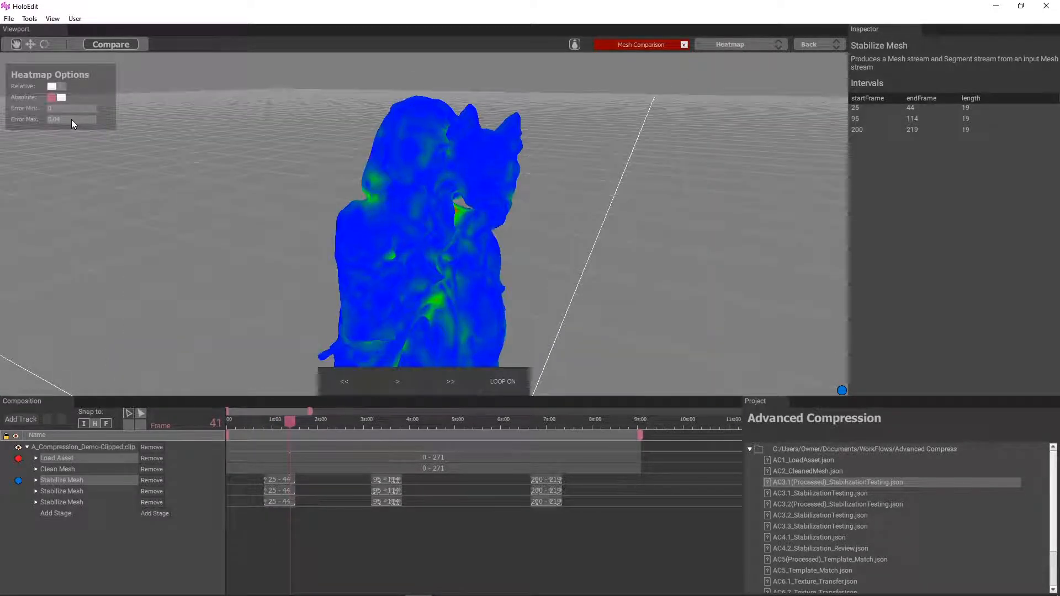
key(BackSpace)
key(BackSpace)
key(BackSpace)
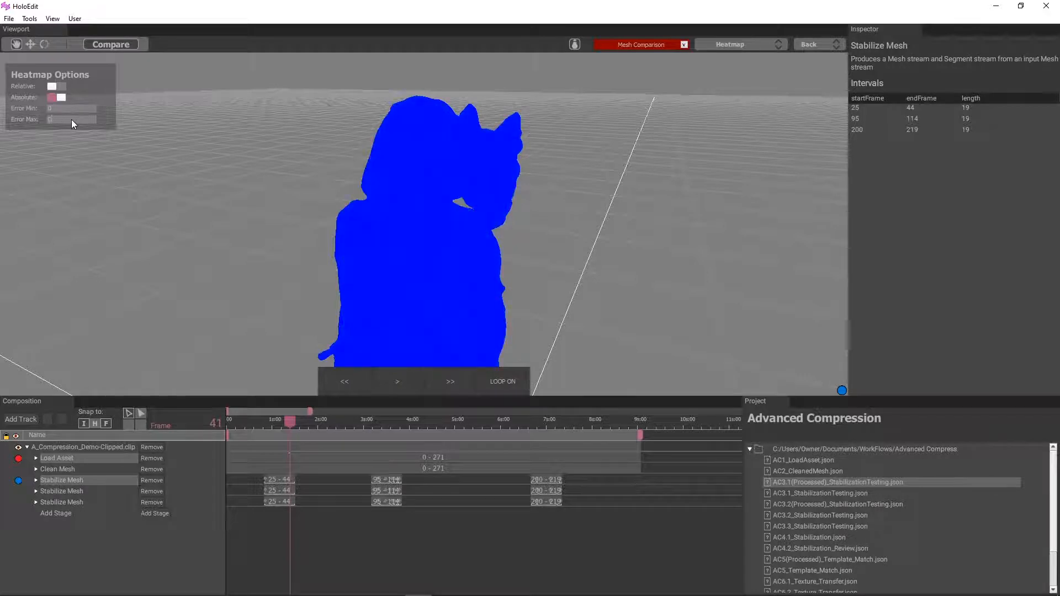
text(.025)
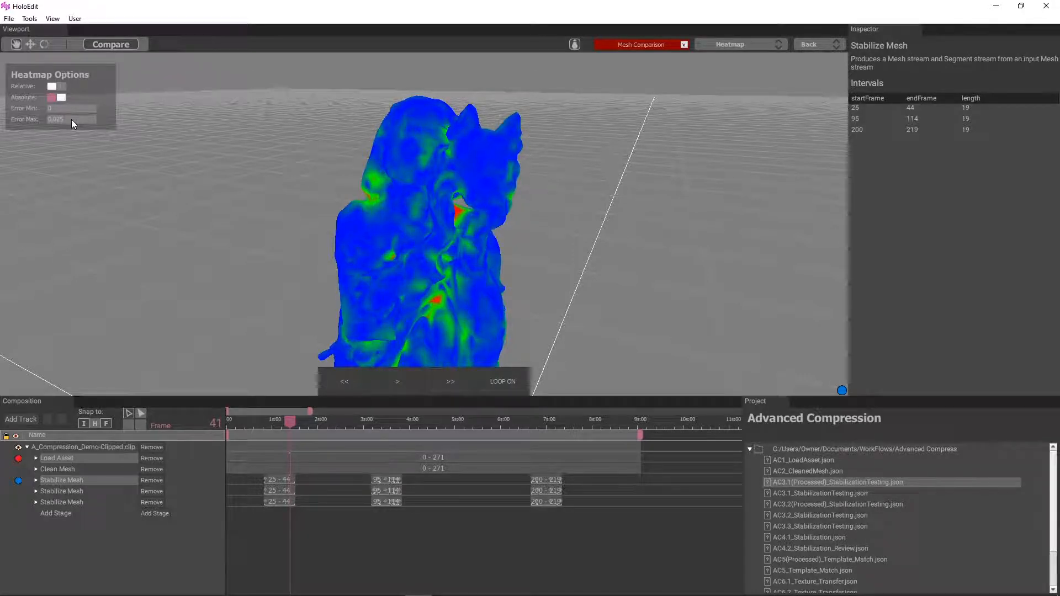
Step: Select the first Stabilize Mesh stage's 25-44 interval, then restart the Load Asset versus first Stabilize Mesh comparison as a Heatmap
click(280, 479)
click(269, 423)
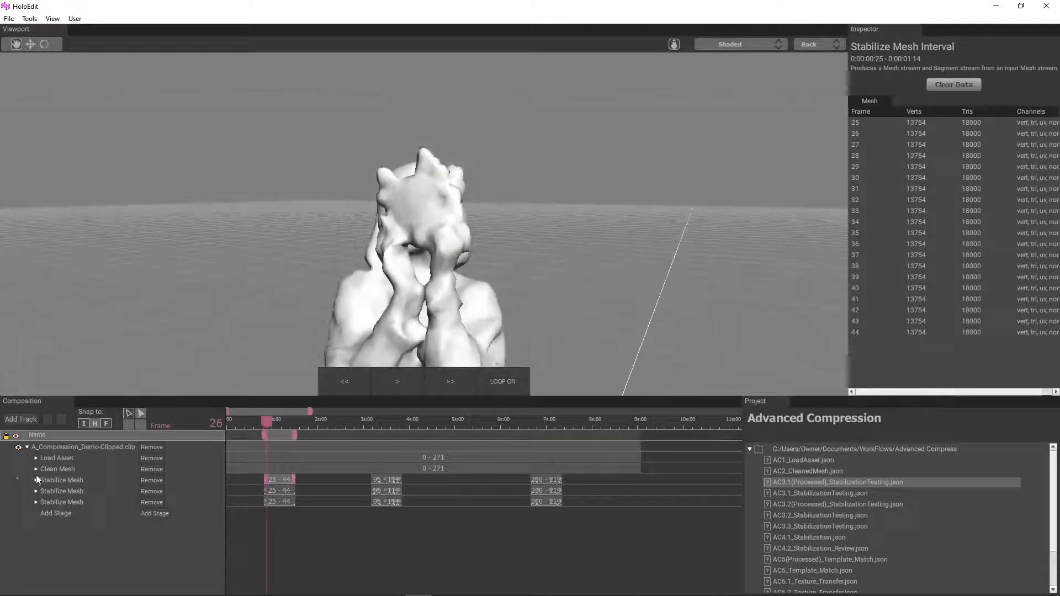
click(49, 458)
ctrl+click(61, 480)
click(100, 44)
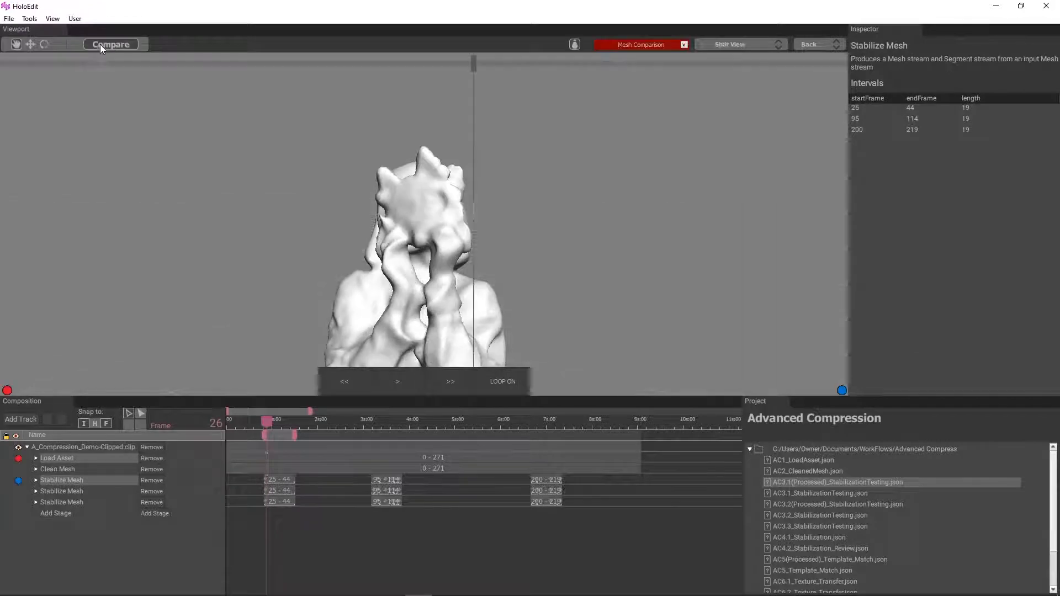
click(721, 45)
click(731, 86)
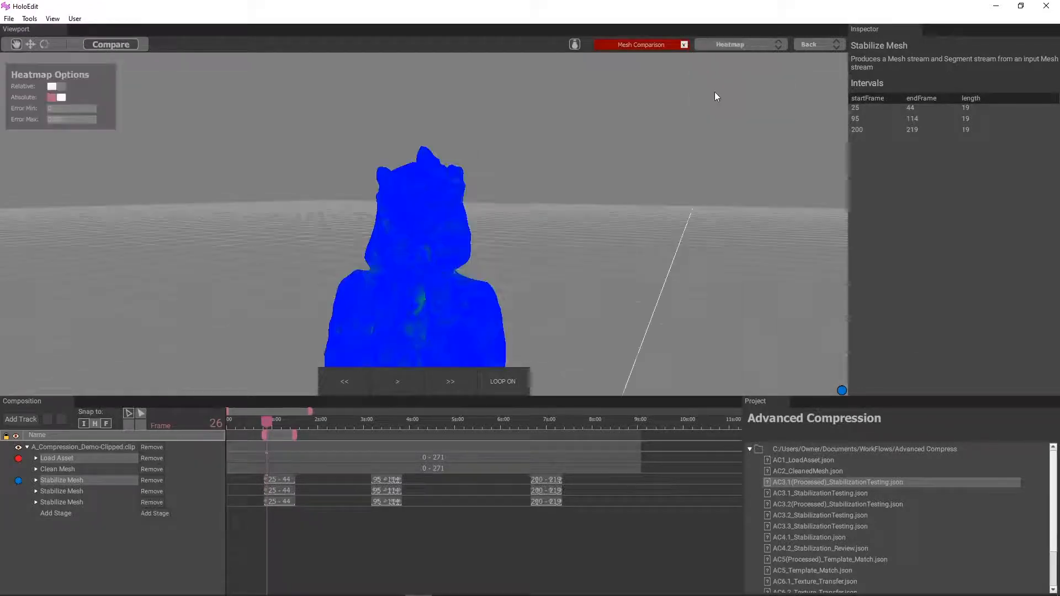
drag(760, 199, 771, 152)
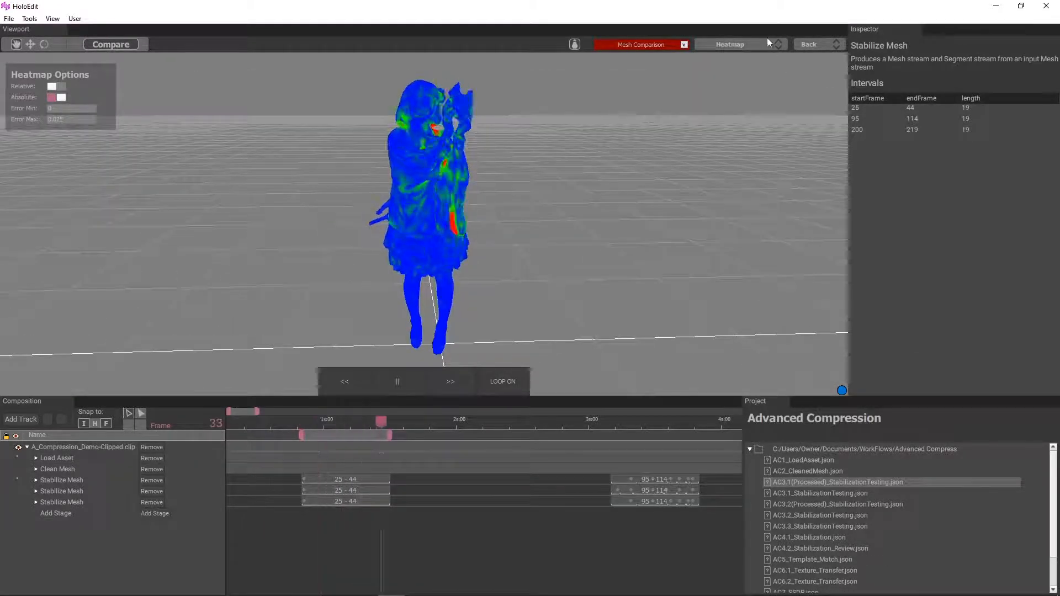
Step: Pause playback at frame 33 and examine the heatmap errors around the neck and arms through frame 35
click(397, 383)
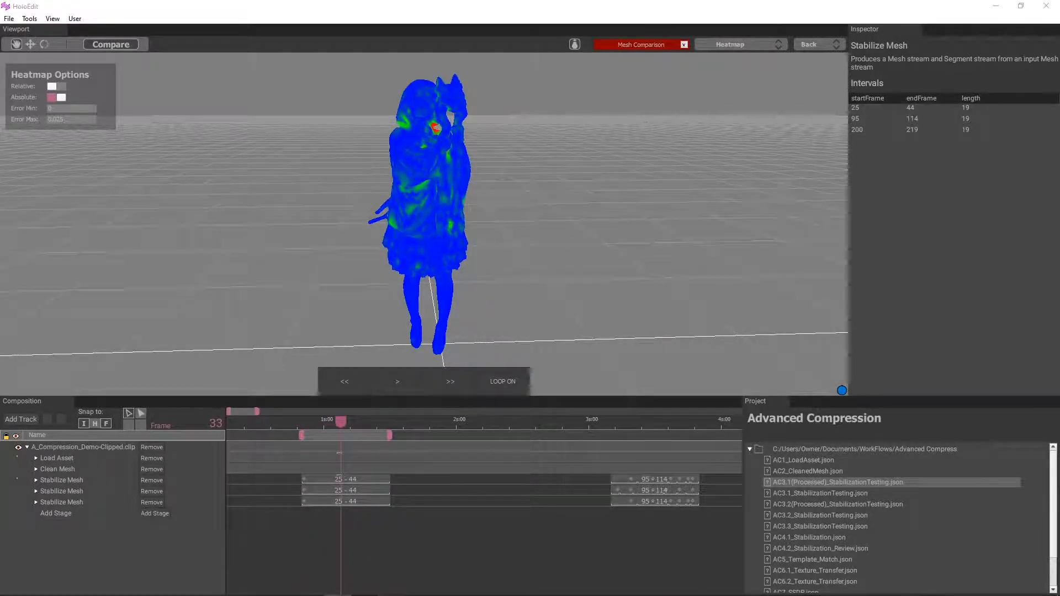
scroll(464, 154, up, 6)
middle_drag(472, 163, 469, 191)
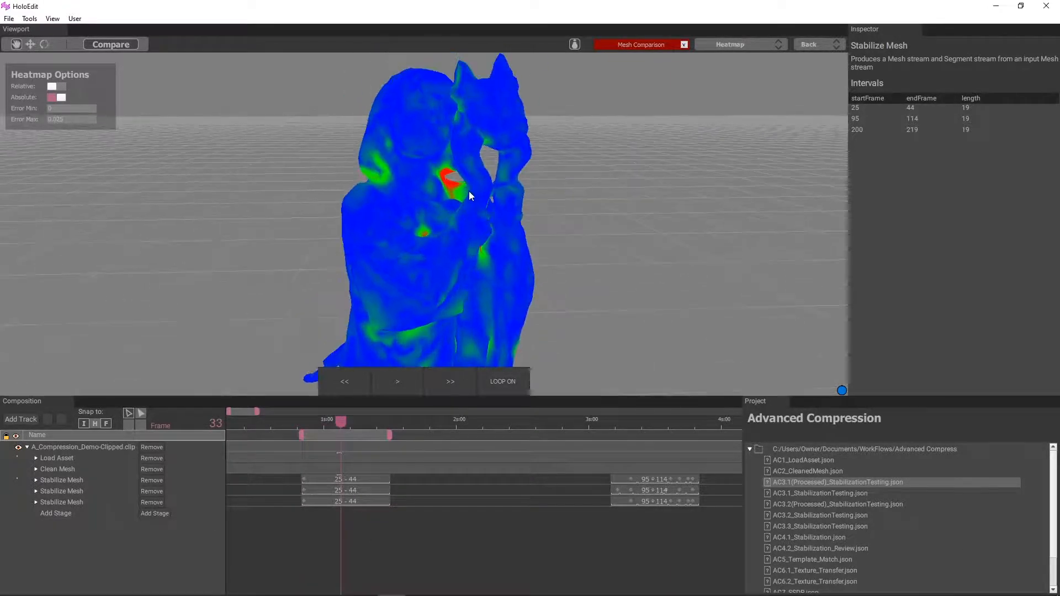
drag(469, 191, 400, 201)
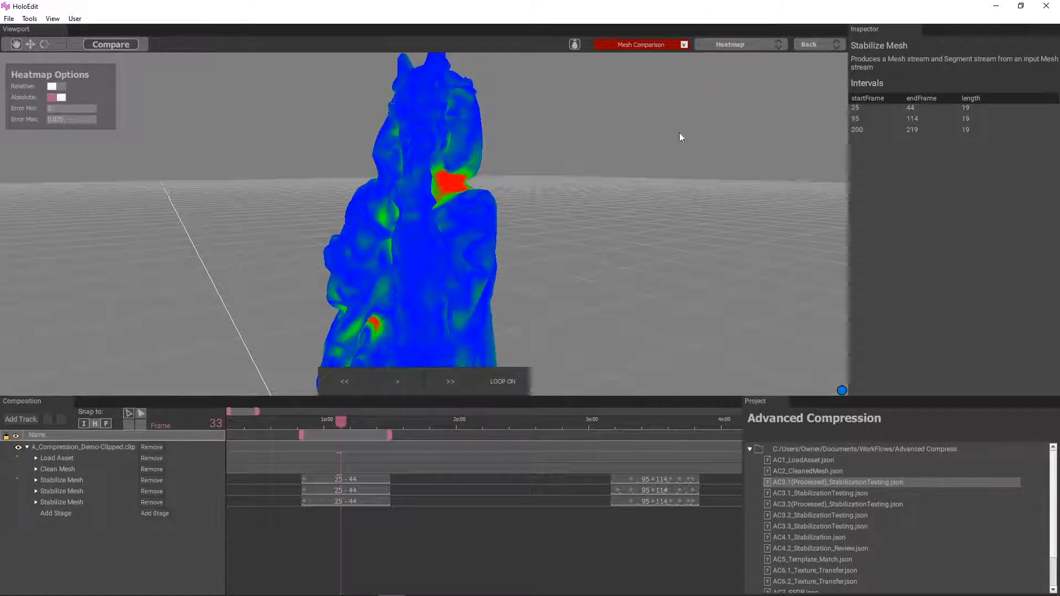
drag(329, 426, 349, 434)
Step: Switch the comparison to Split View and check both meshes between frames 30 and 38, repositioning the divider over the figure
click(744, 44)
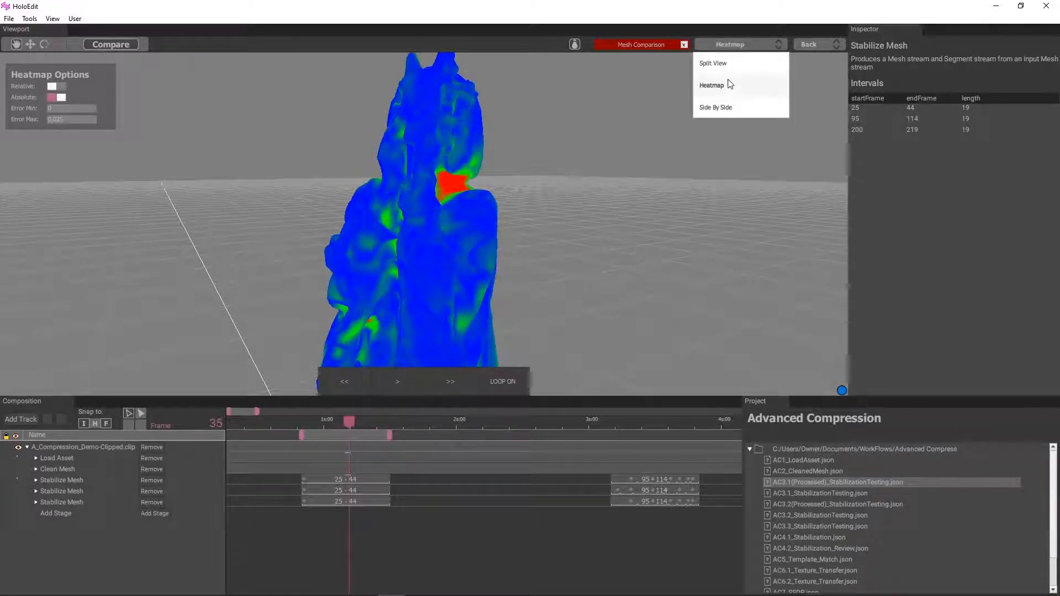
click(732, 65)
drag(425, 54, 495, 98)
click(337, 422)
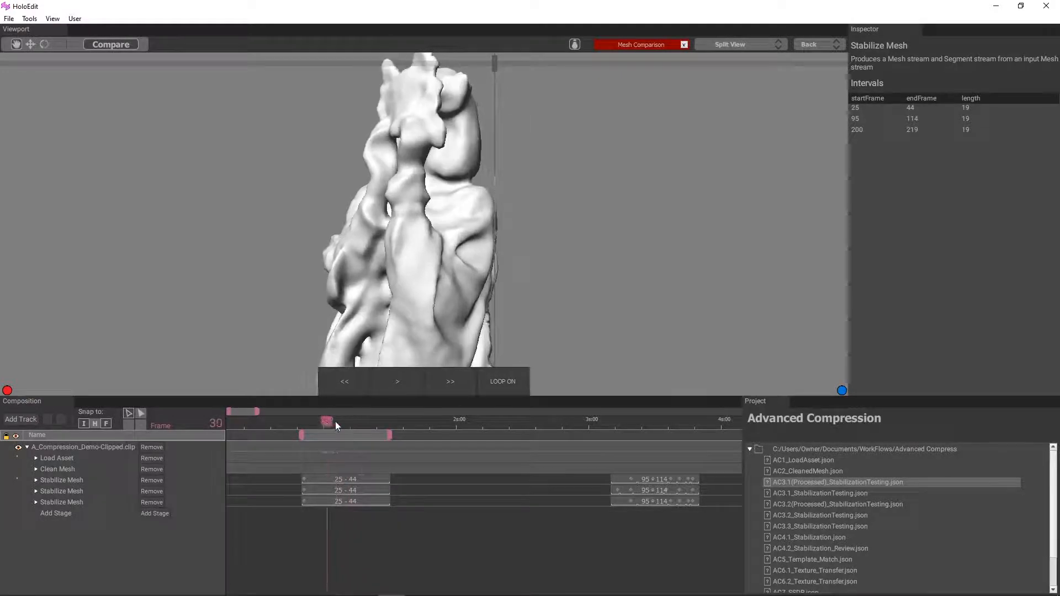
drag(336, 422, 362, 422)
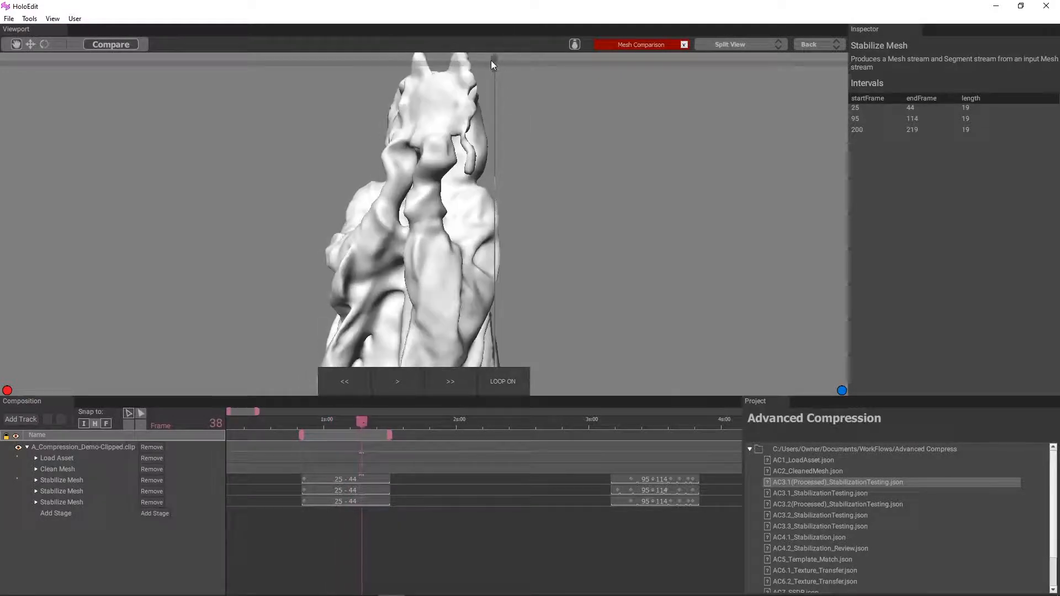
drag(492, 62, 430, 84)
drag(364, 422, 348, 439)
scroll(533, 190, down, 3)
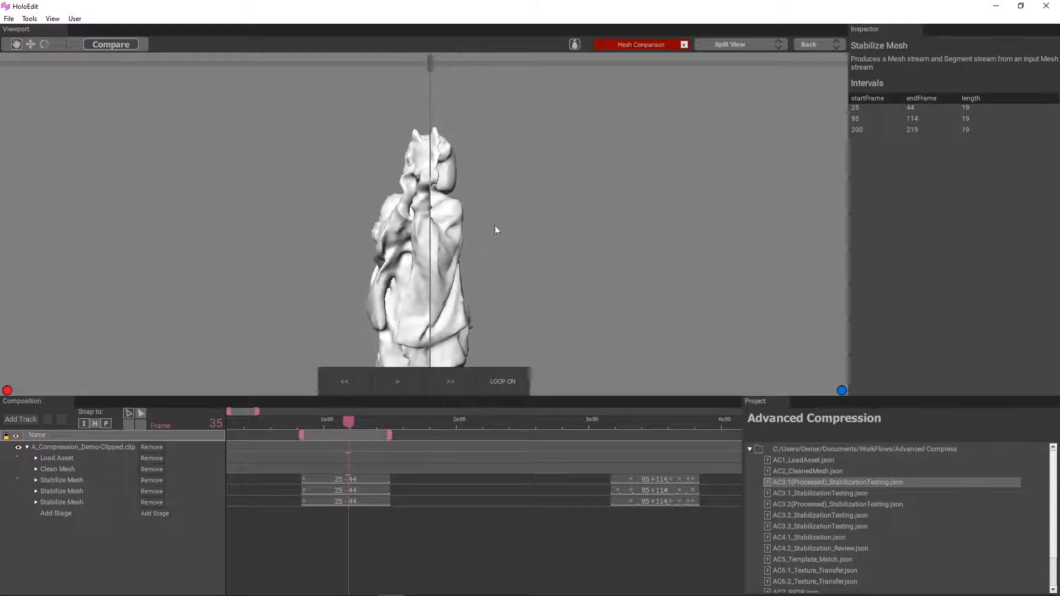
Step: Switch the comparison back to Heatmap and inspect the errors up close at frames 35, 41 and 37
click(716, 47)
click(726, 85)
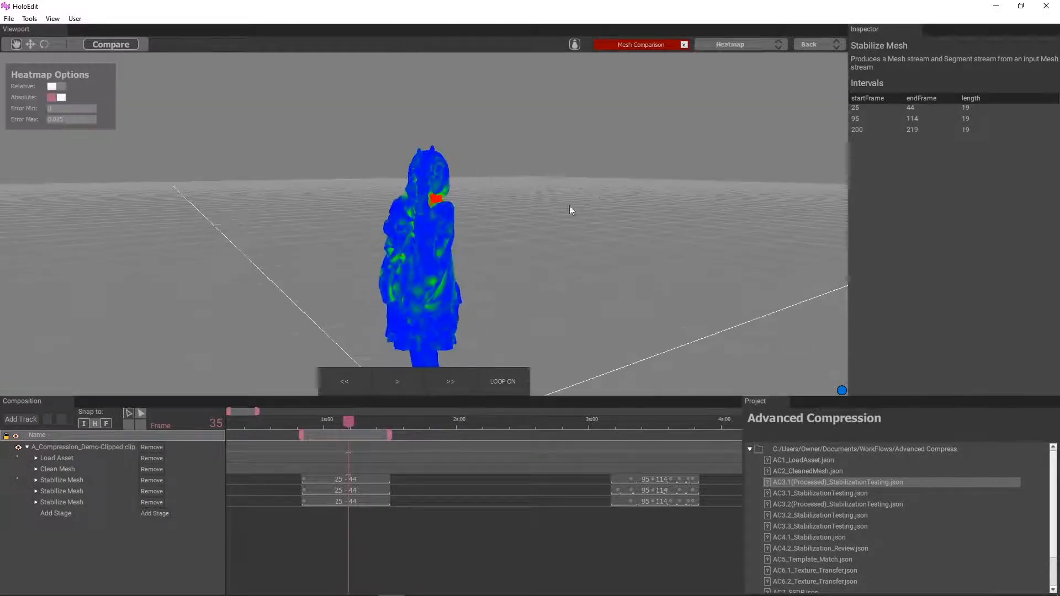
drag(347, 422, 372, 430)
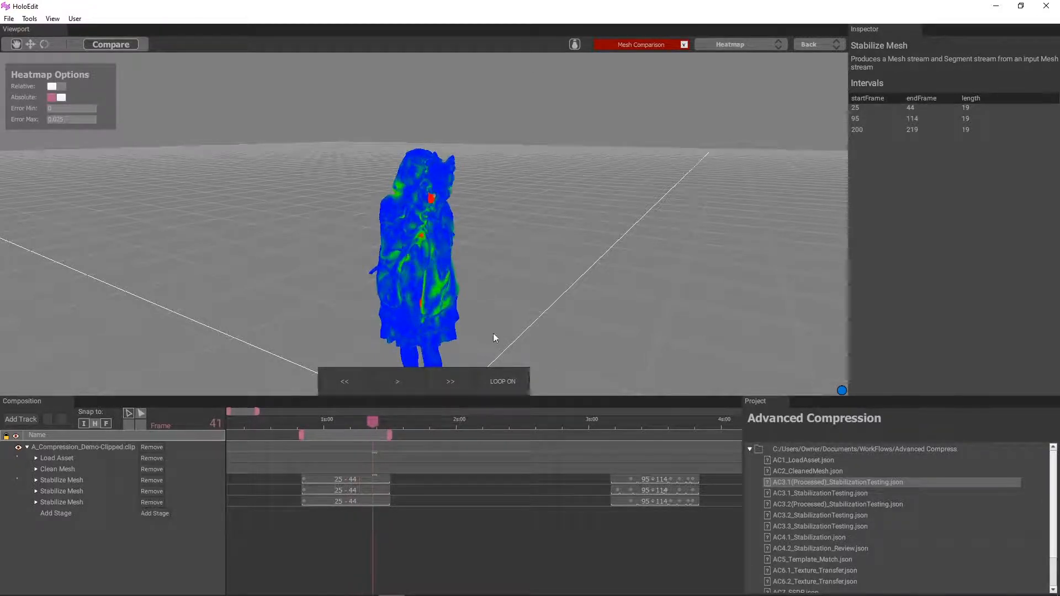
scroll(496, 298, up, 5)
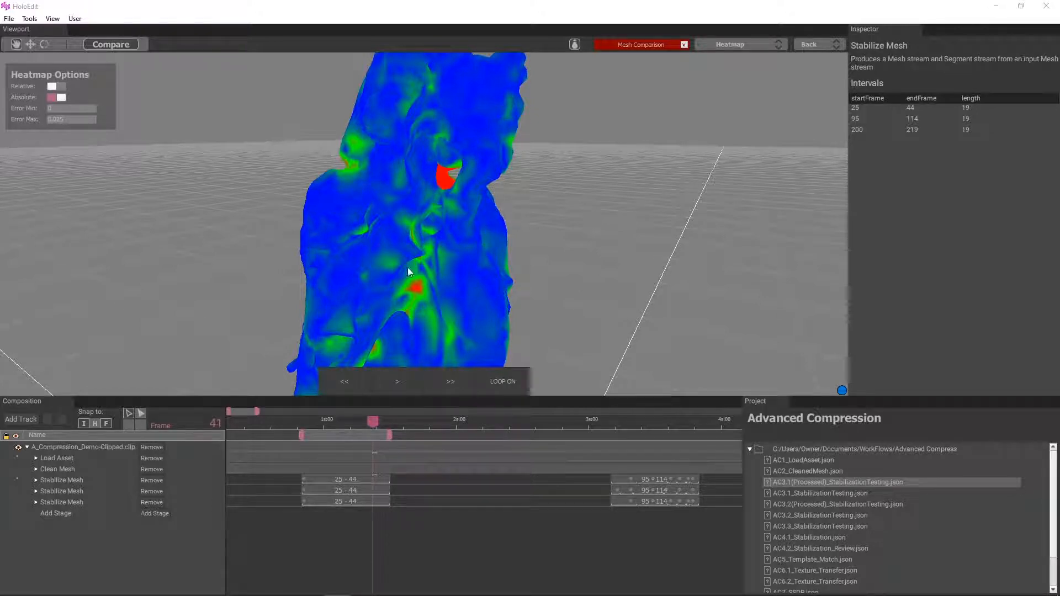
scroll(422, 217, down, 5)
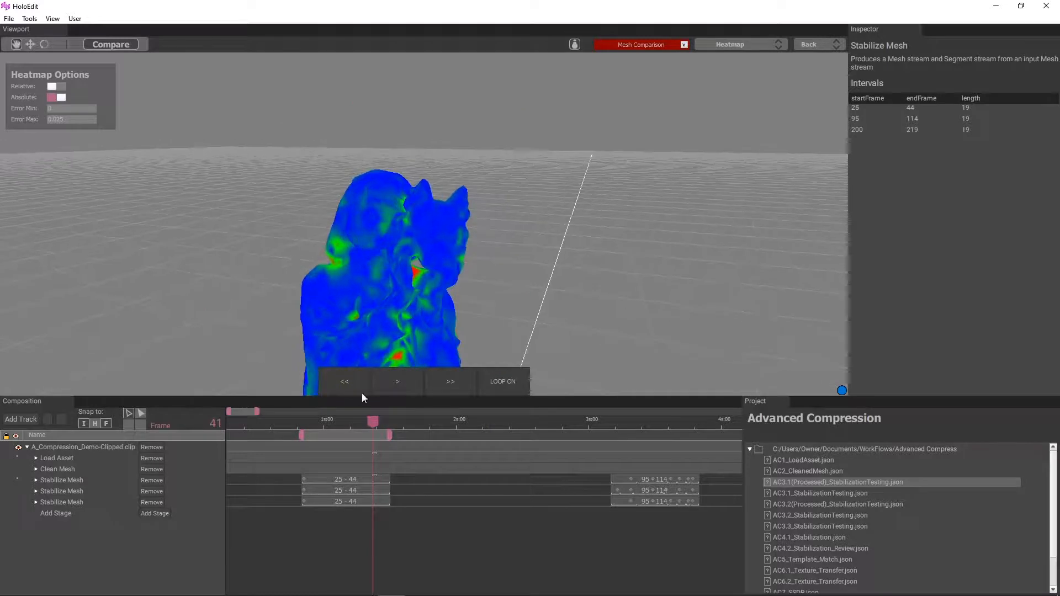
mouse_move(373, 422)
mouse_down()
mouse_move(305, 423)
mouse_move(359, 428)
mouse_up()
Step: Show the meshes Side By Side and compare the head and hands up close, scrubbing onward from frame 37
click(757, 44)
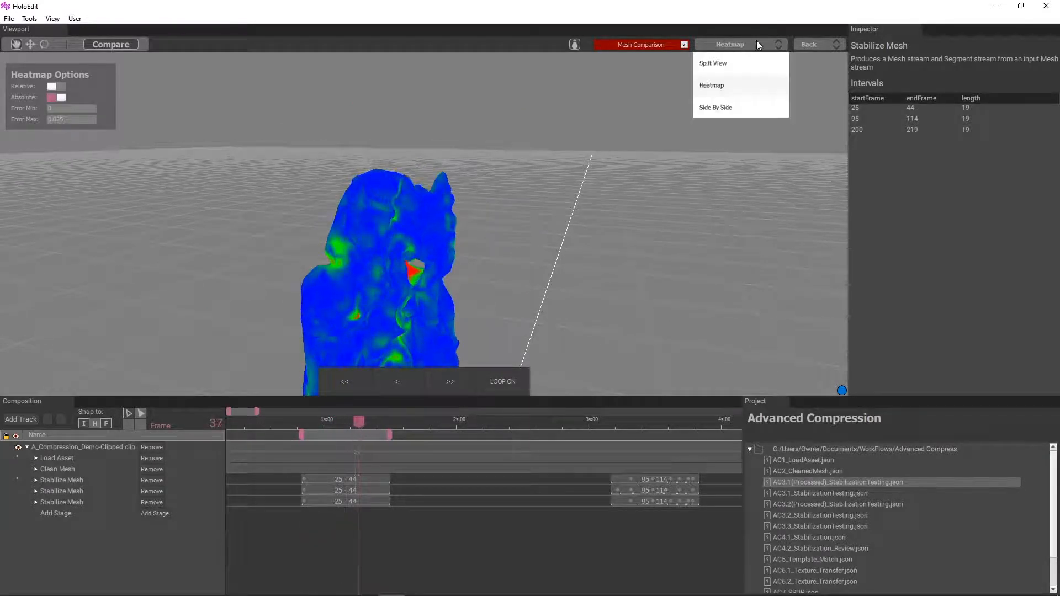
click(718, 106)
scroll(382, 261, up, 3)
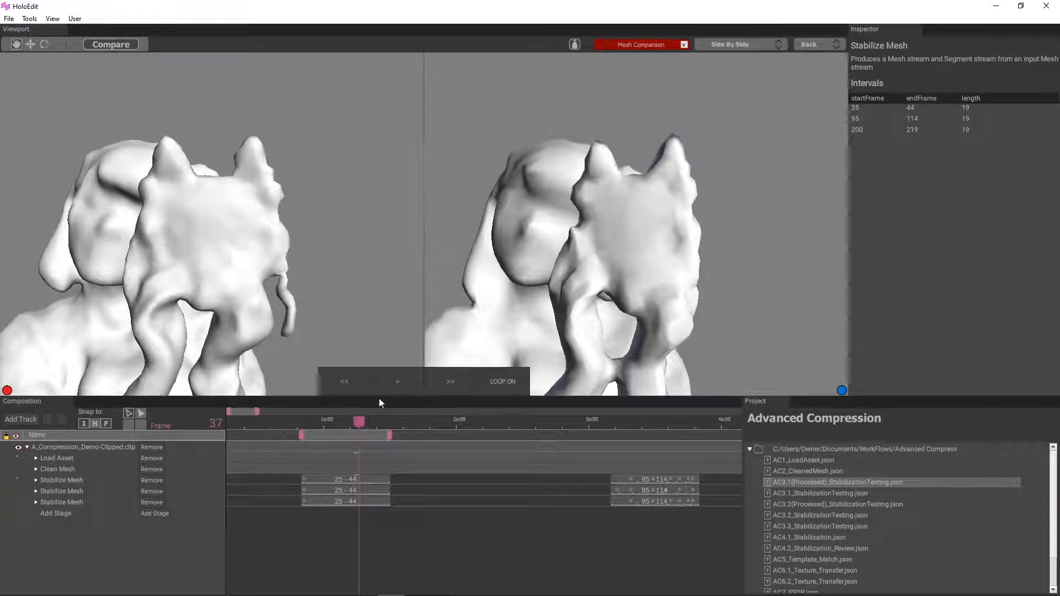
drag(361, 418, 394, 438)
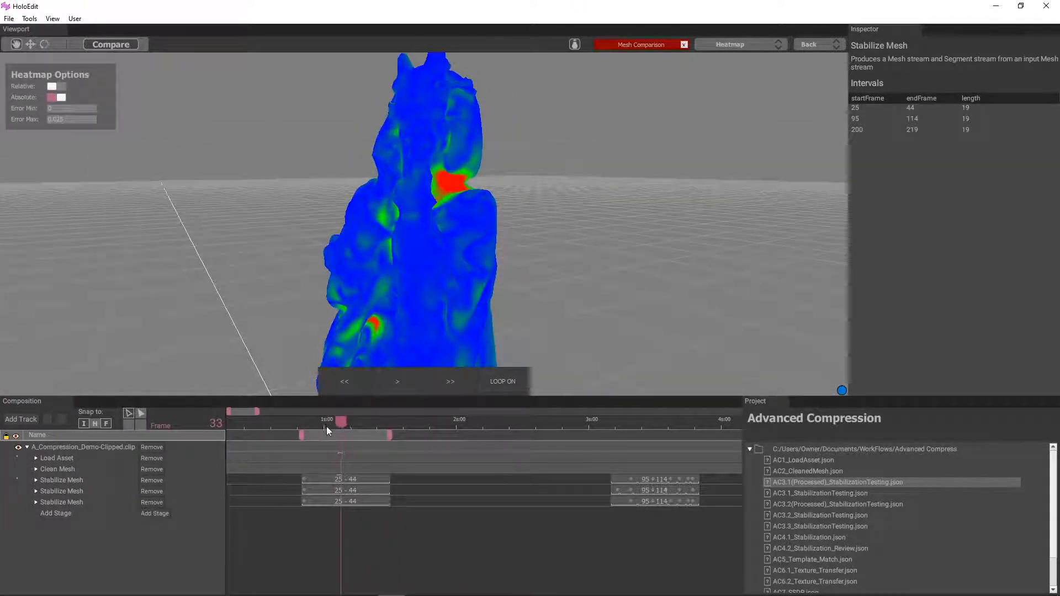
Step: Check the heatmap up to frame 35, then compare the meshes in Split View through frame 38 with the divider at the figure's edge
mouse_move(328, 431)
mouse_down()
mouse_move(343, 419)
mouse_move(375, 426)
mouse_move(349, 429)
mouse_up()
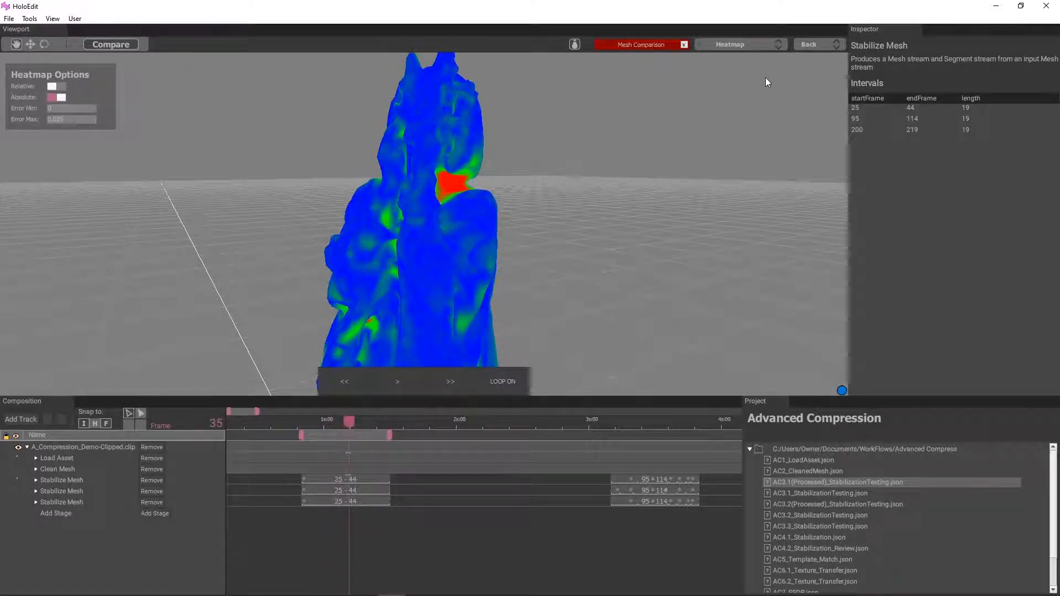
click(743, 44)
click(703, 70)
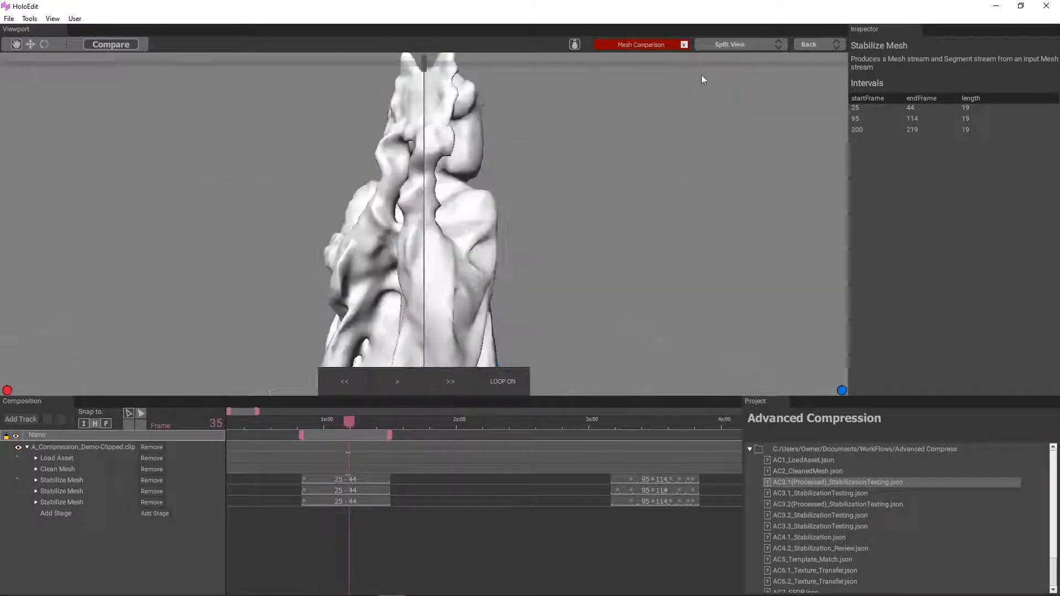
drag(425, 54, 495, 98)
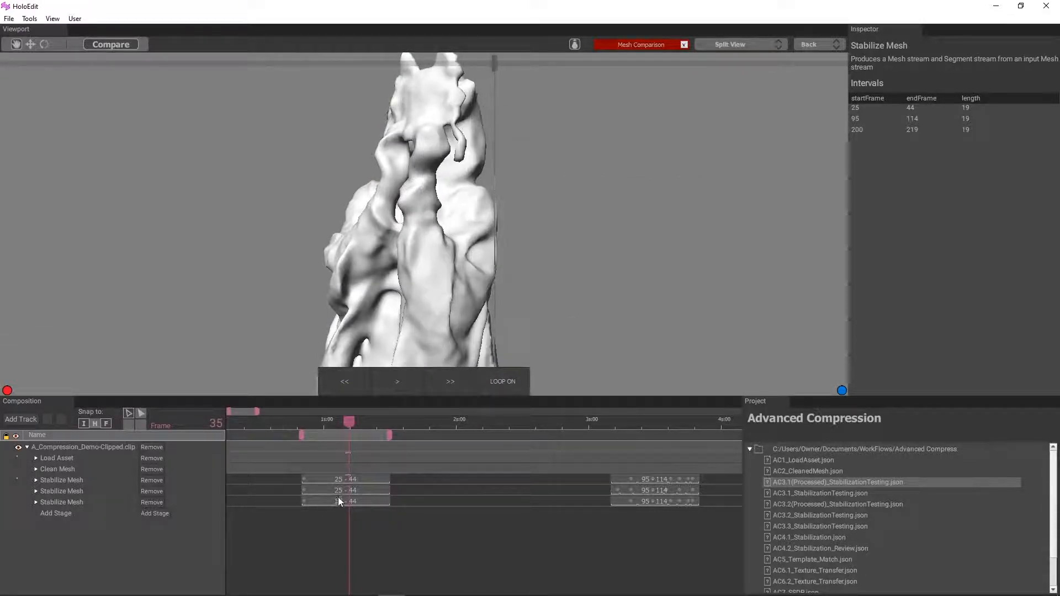
drag(347, 422, 362, 422)
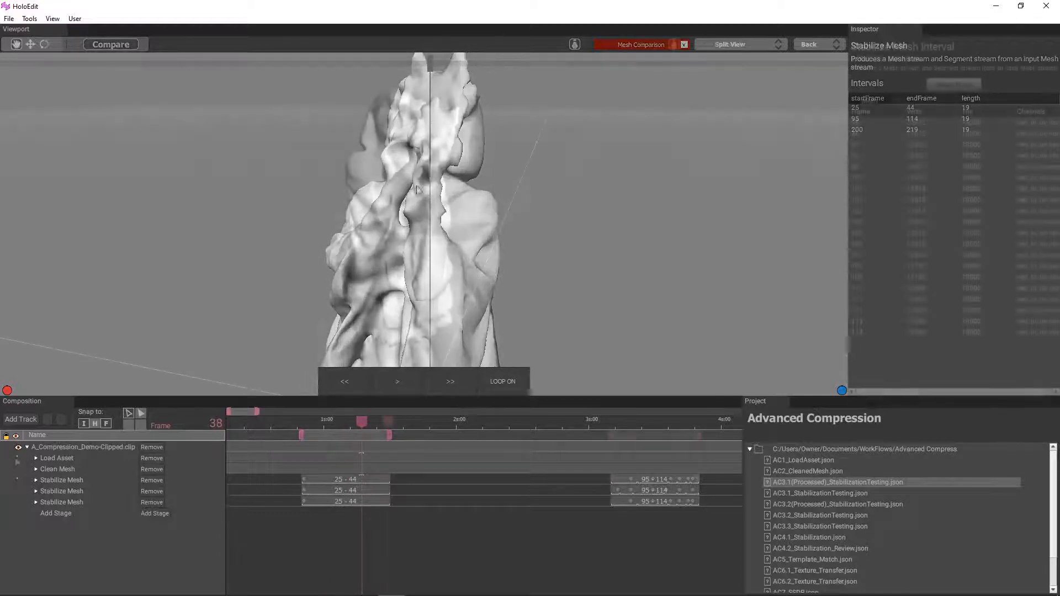
Step: Compare the Load Asset mesh with the first Stabilize Mesh stage
click(59, 491)
click(65, 456)
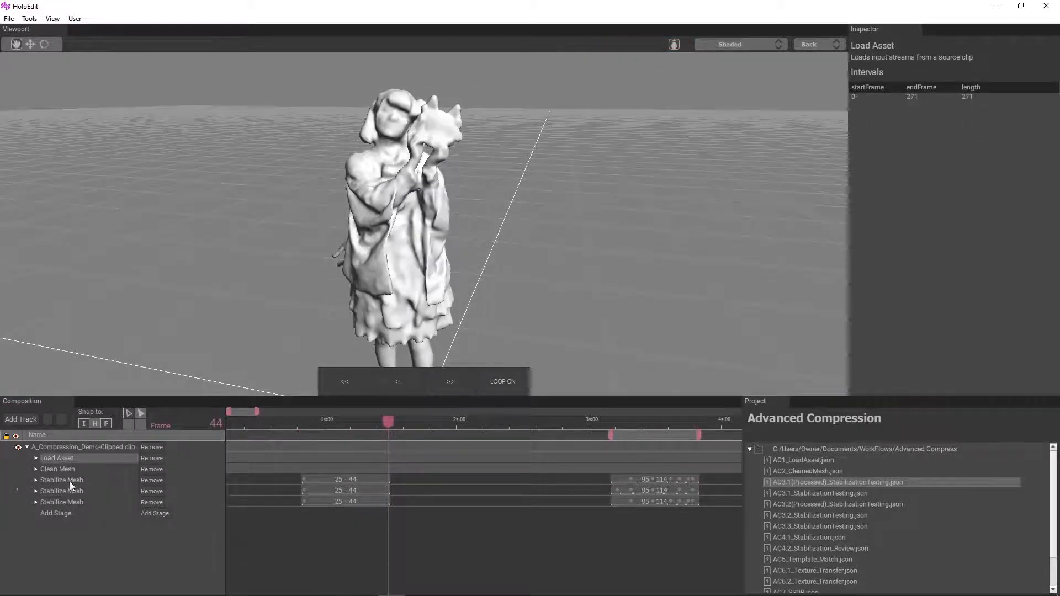
ctrl+click(71, 479)
click(116, 44)
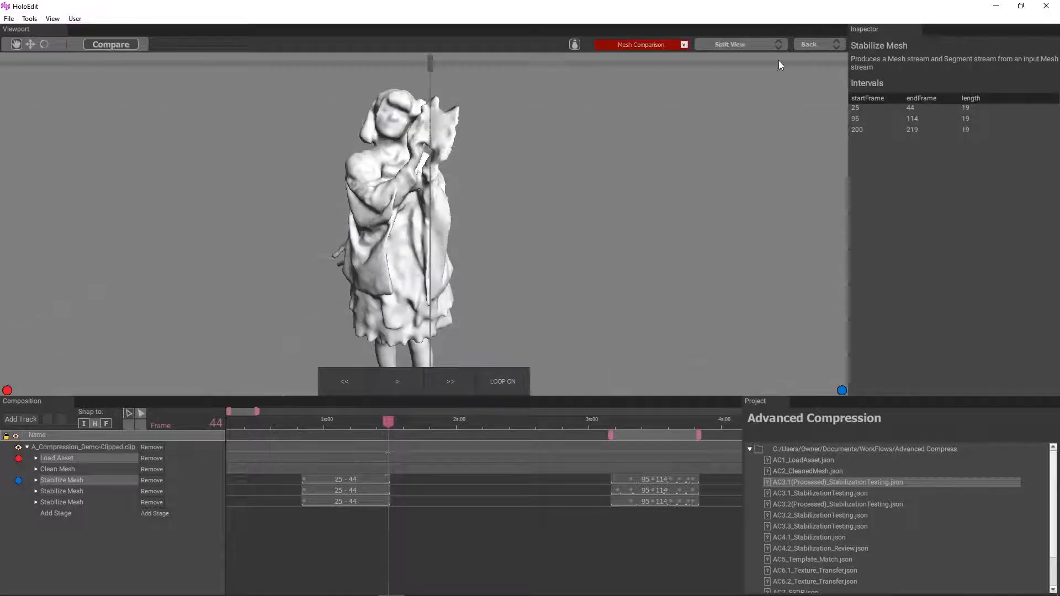
Step: Show the mesh comparison as a Heatmap and play the 95–114 interval
click(745, 44)
click(712, 85)
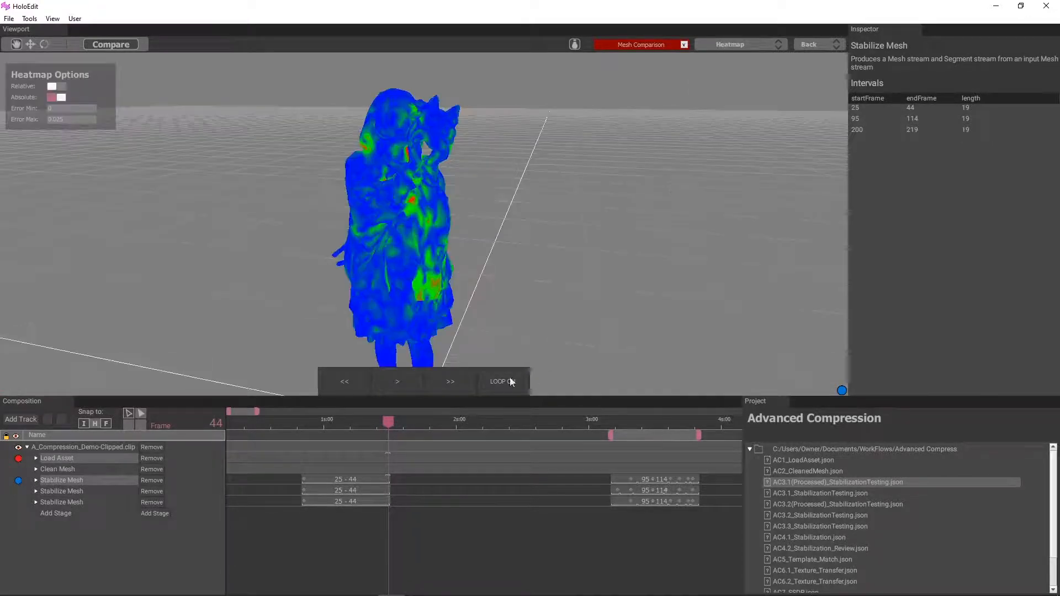
click(401, 385)
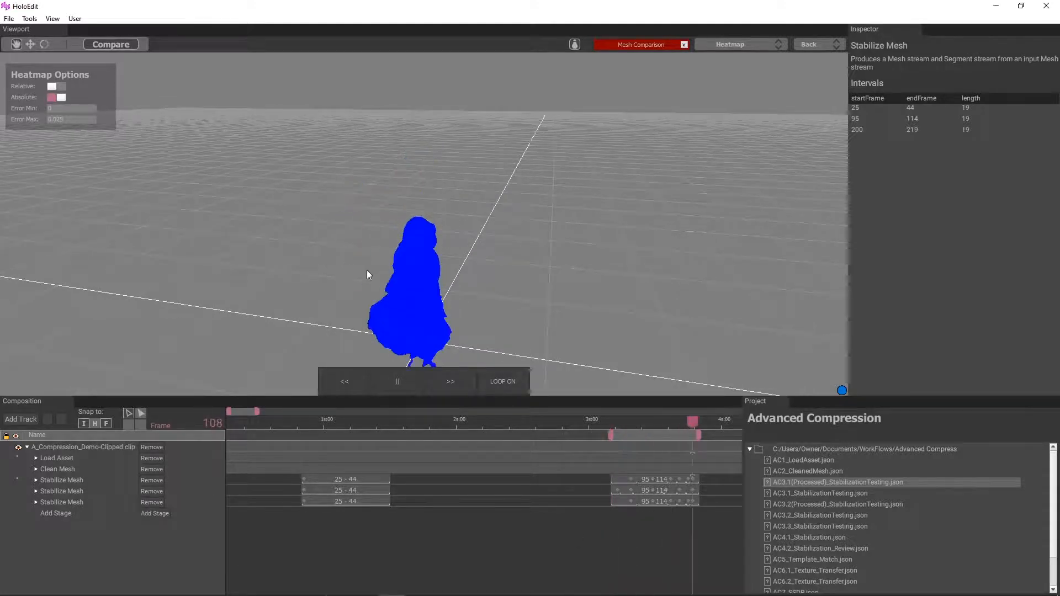
drag(367, 270, 342, 237)
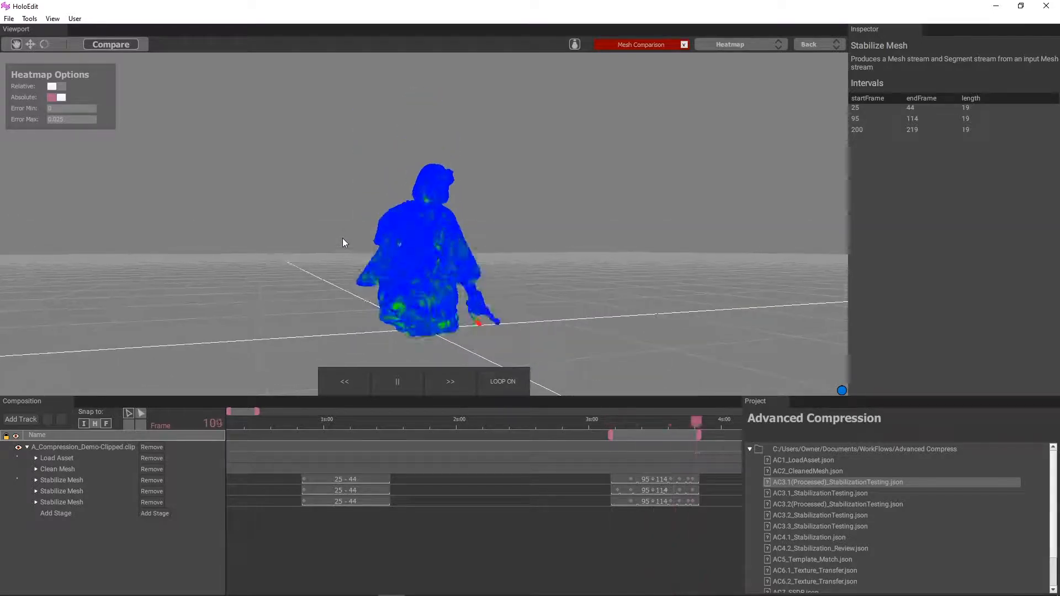
Step: Switch the comparison to Side By Side and examine both meshes up close during playback
click(719, 48)
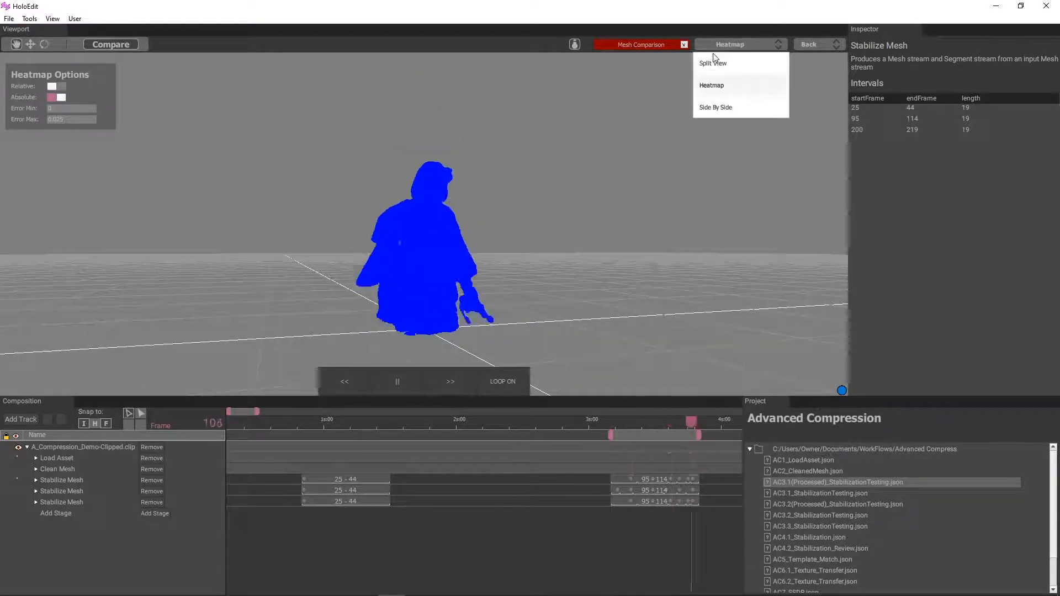
click(712, 106)
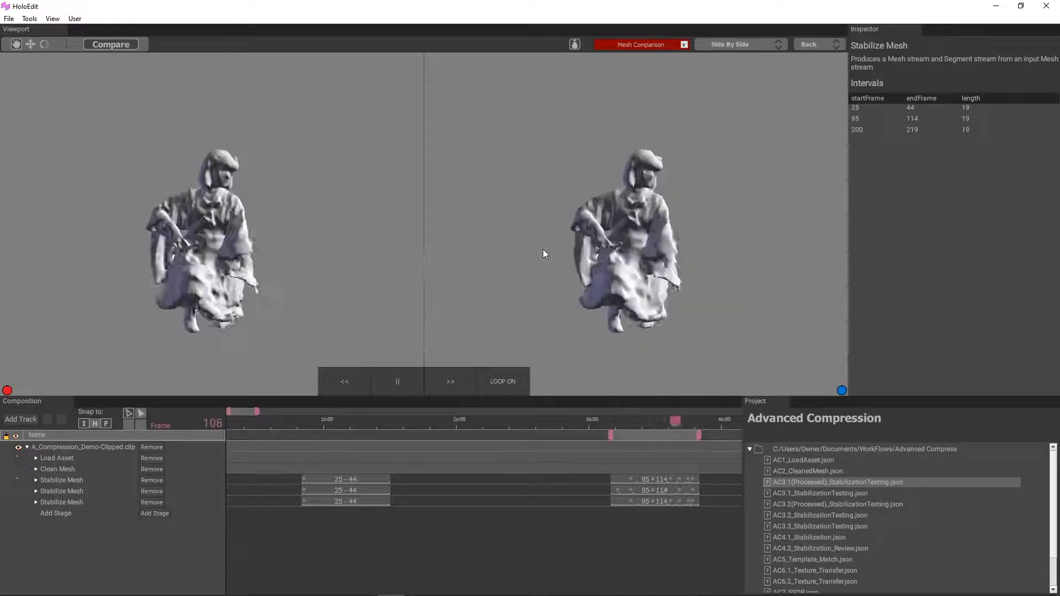
scroll(555, 237, up, 8)
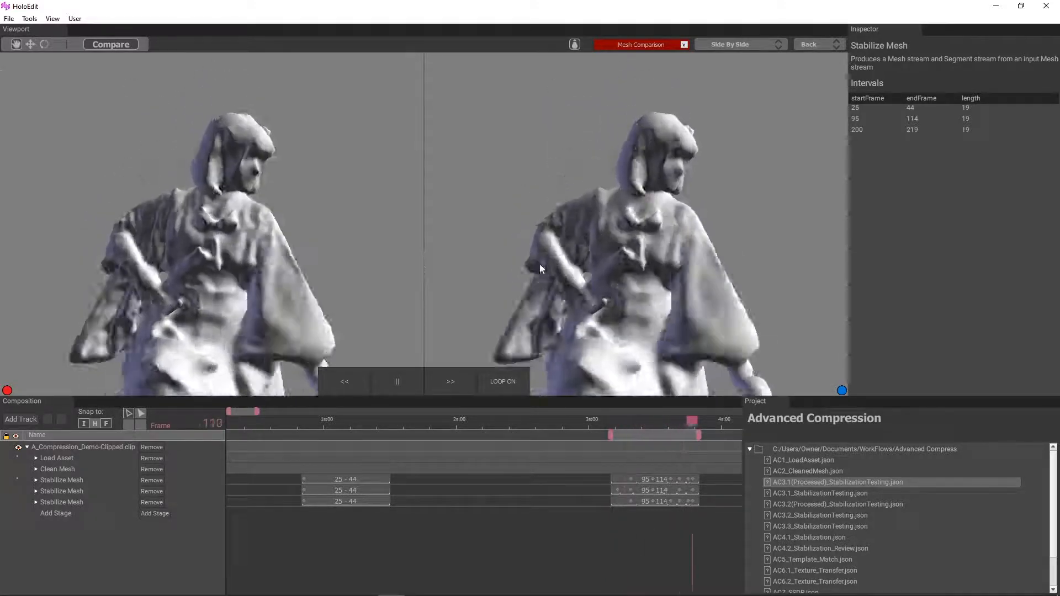
scroll(505, 274, up, 5)
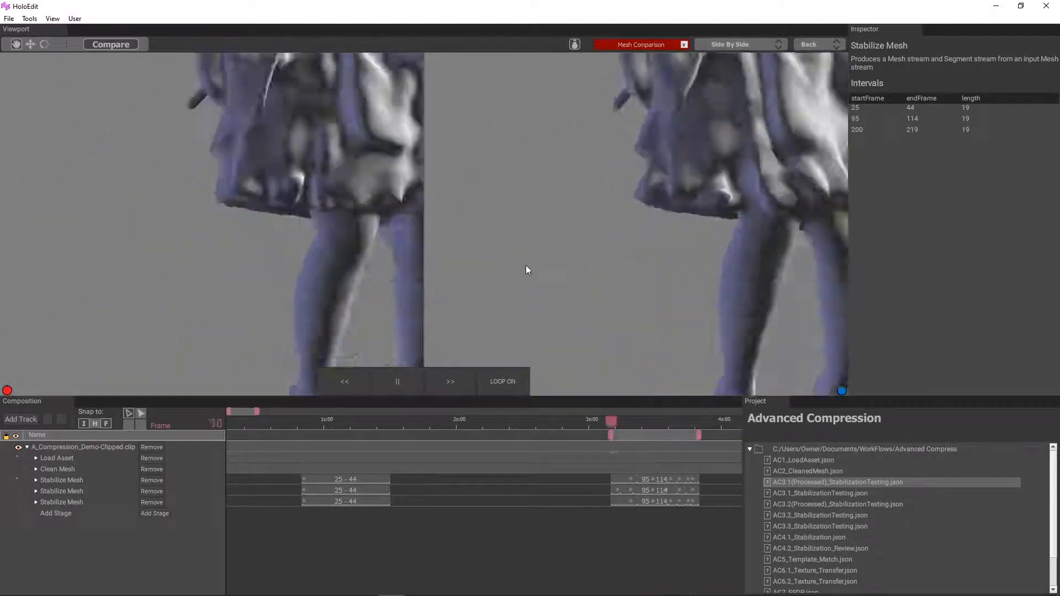
Step: Pause playback at frame 98 and scrub on to frame 107, comparing the clothing and arms up close
click(408, 378)
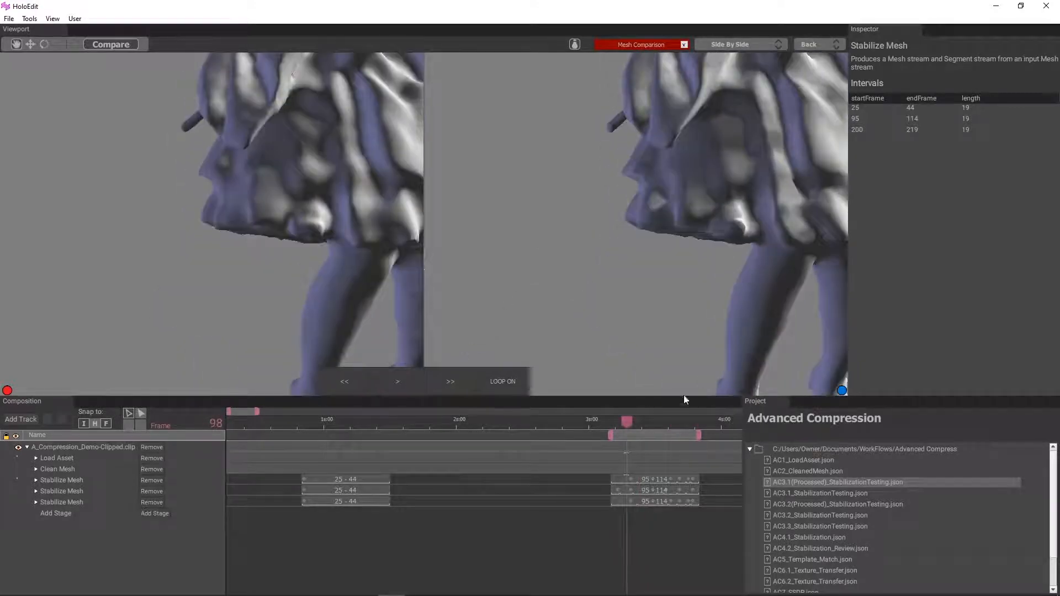
scroll(635, 309, up, 6)
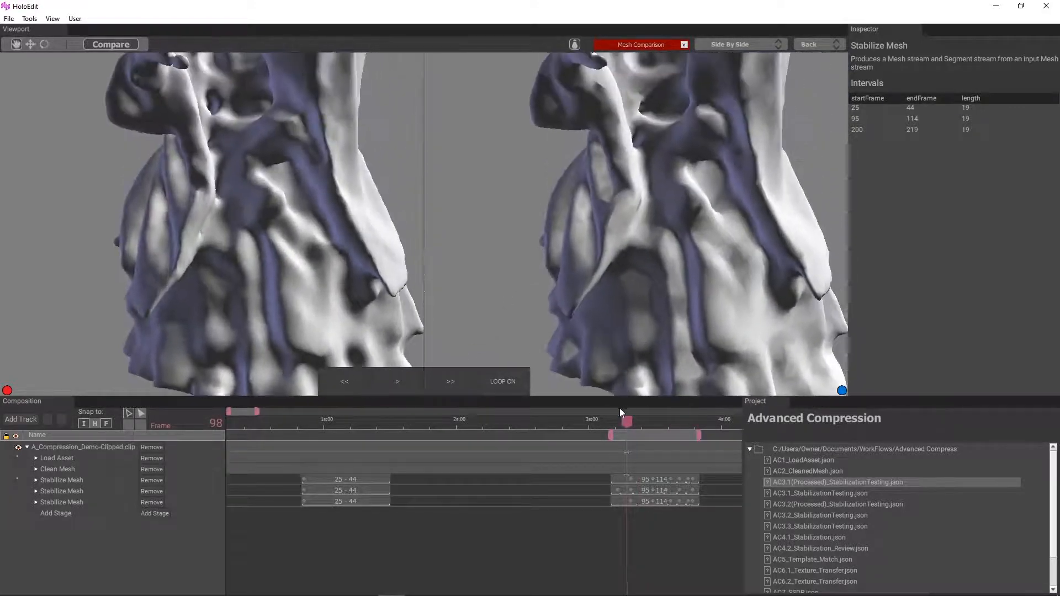
drag(627, 422, 652, 432)
mouse_move(565, 299)
mouse_down()
mouse_move(554, 284)
mouse_move(571, 285)
mouse_up()
drag(651, 419, 668, 429)
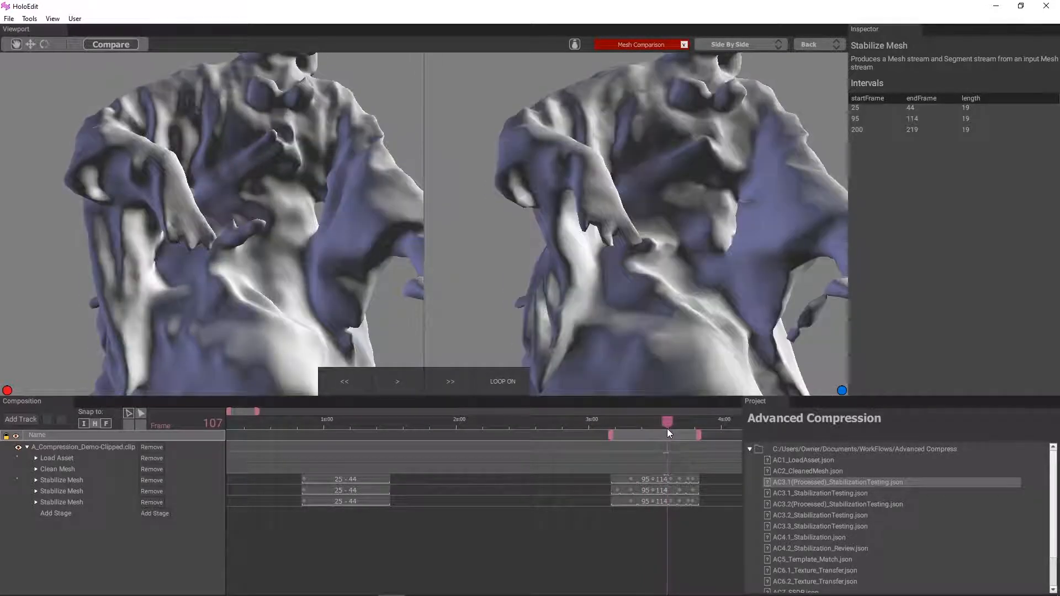
Step: Inspect frame 107 in Split View with the divider moved to the figure's edge, and check its errors in Heatmap
click(709, 47)
click(712, 108)
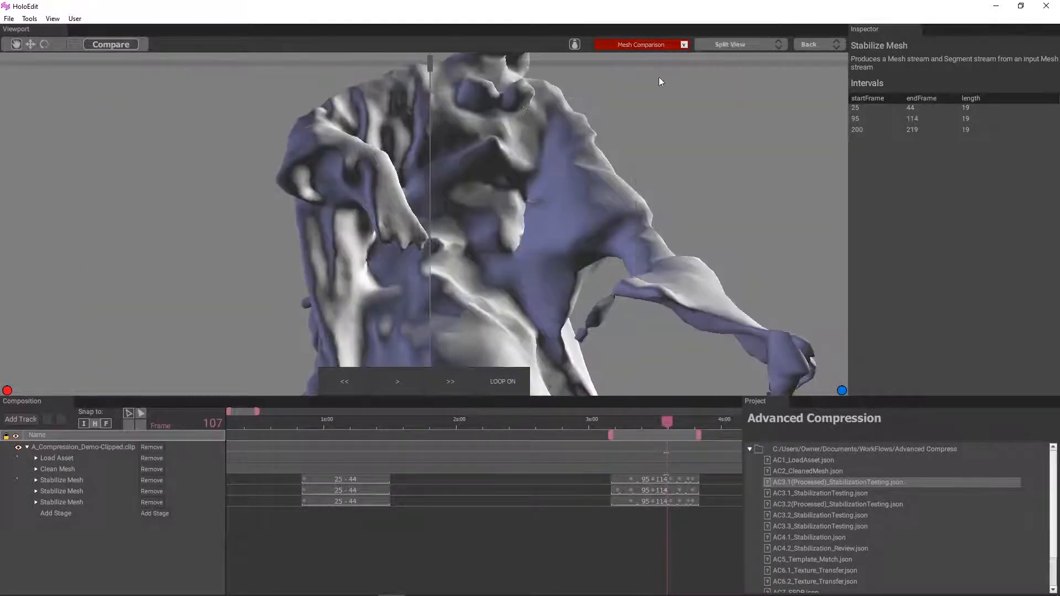
drag(430, 62, 280, 127)
click(773, 44)
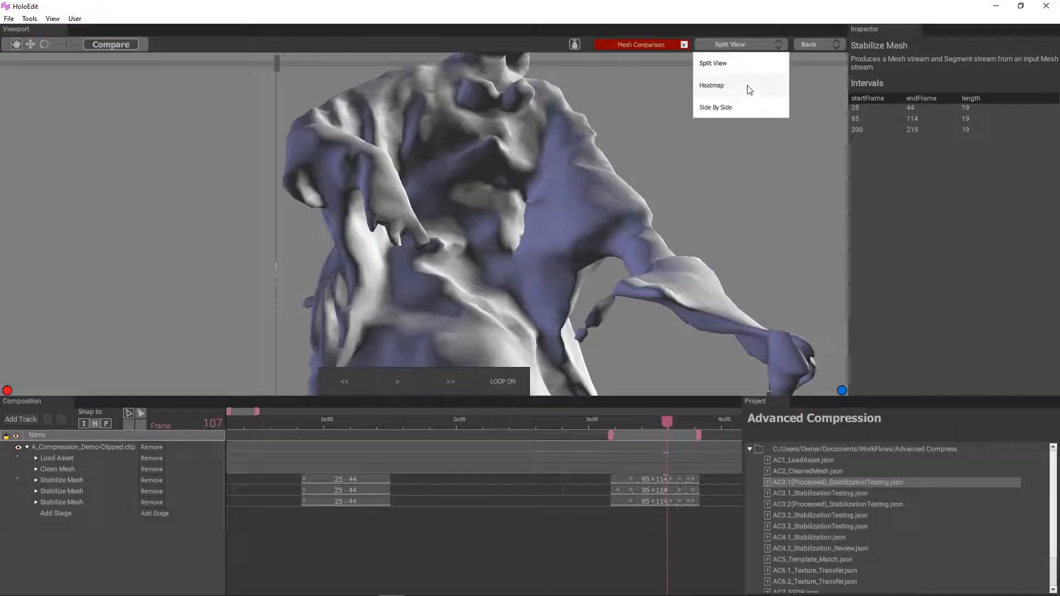
click(729, 85)
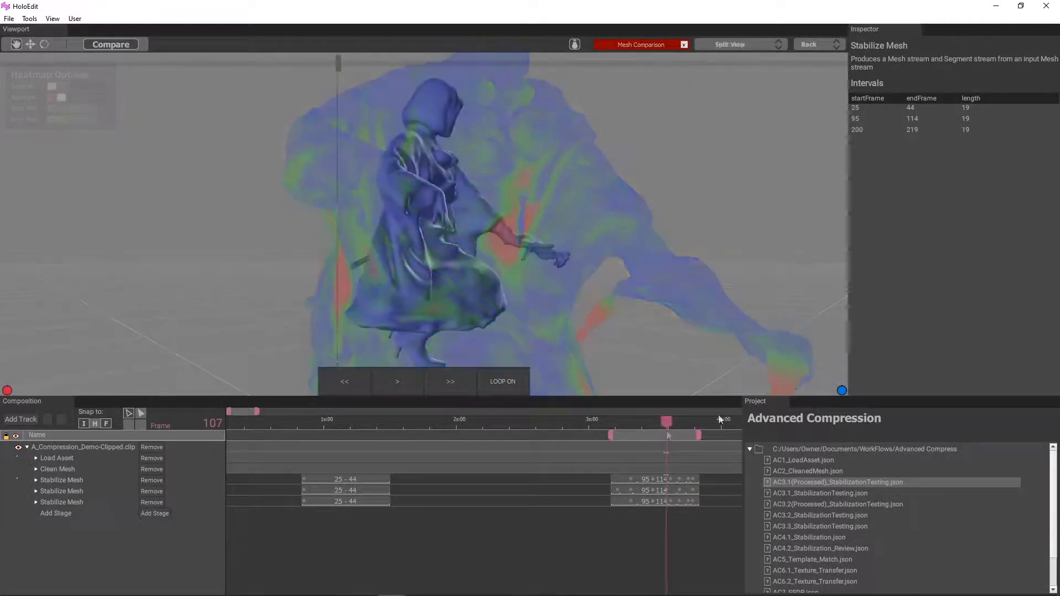
Step: Go back to frame 95 and check the errors in Heatmap through frame 96
click(611, 415)
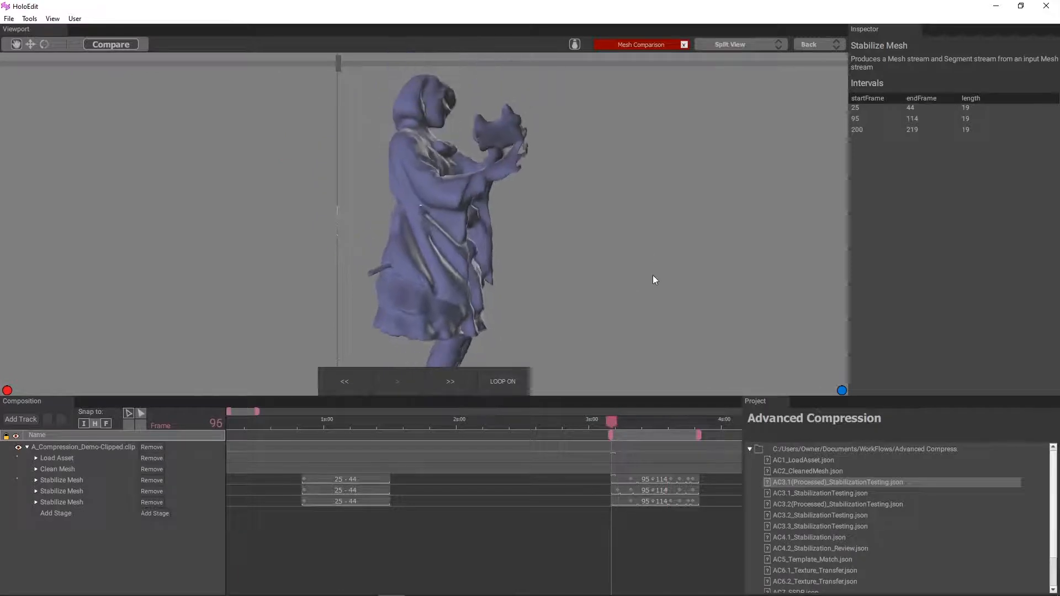
click(737, 44)
click(728, 86)
click(620, 421)
drag(622, 422, 618, 427)
Step: Show the meshes Side By Side and compare the hands and mask up close around frame 96
click(756, 49)
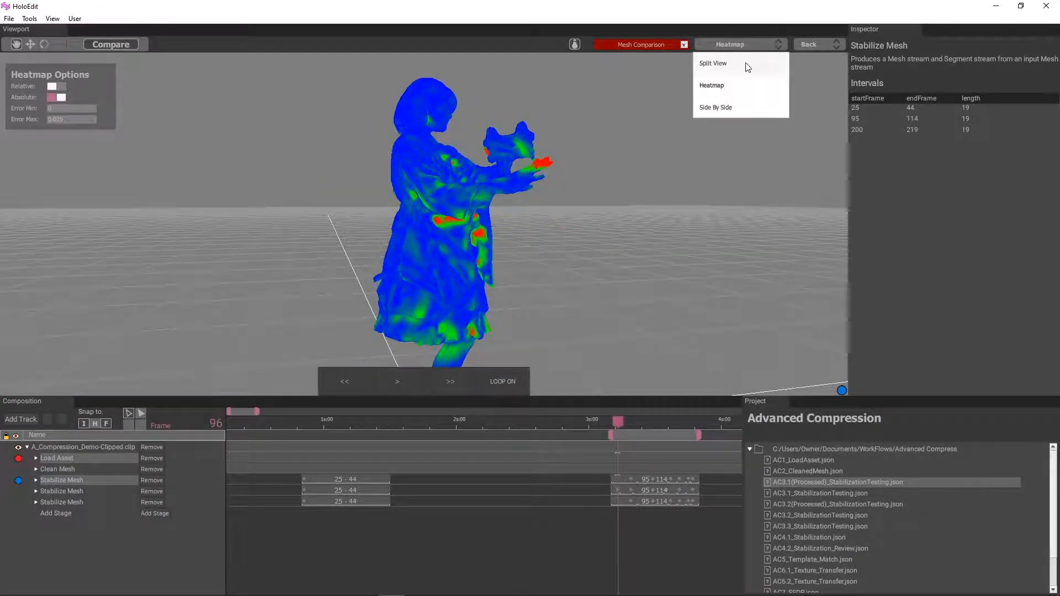
click(751, 107)
scroll(659, 201, up, 6)
middle_drag(591, 209, 571, 233)
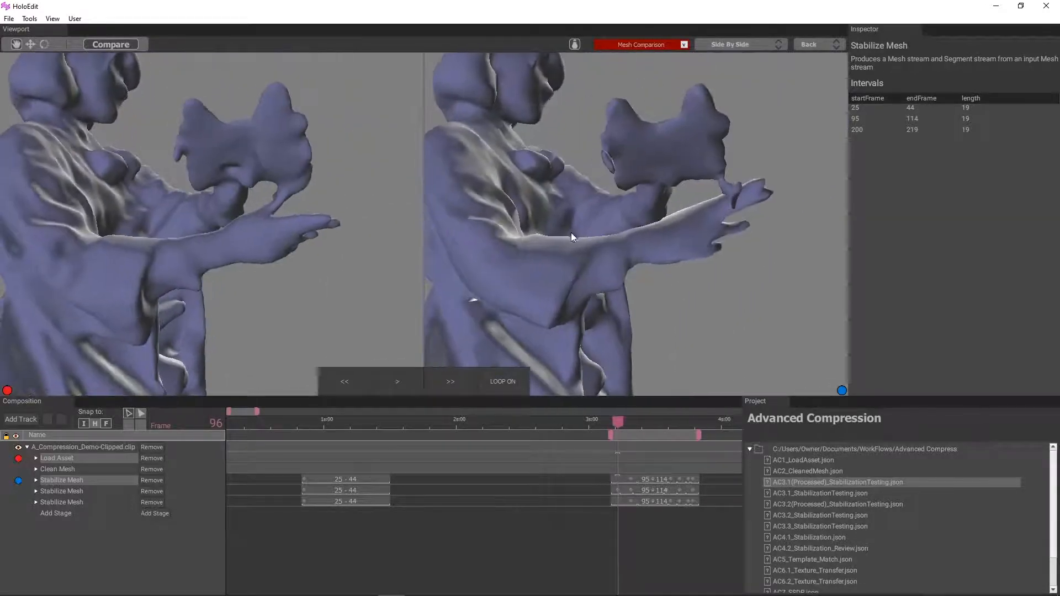
drag(617, 422, 614, 428)
scroll(306, 287, up, 5)
scroll(288, 276, down, 10)
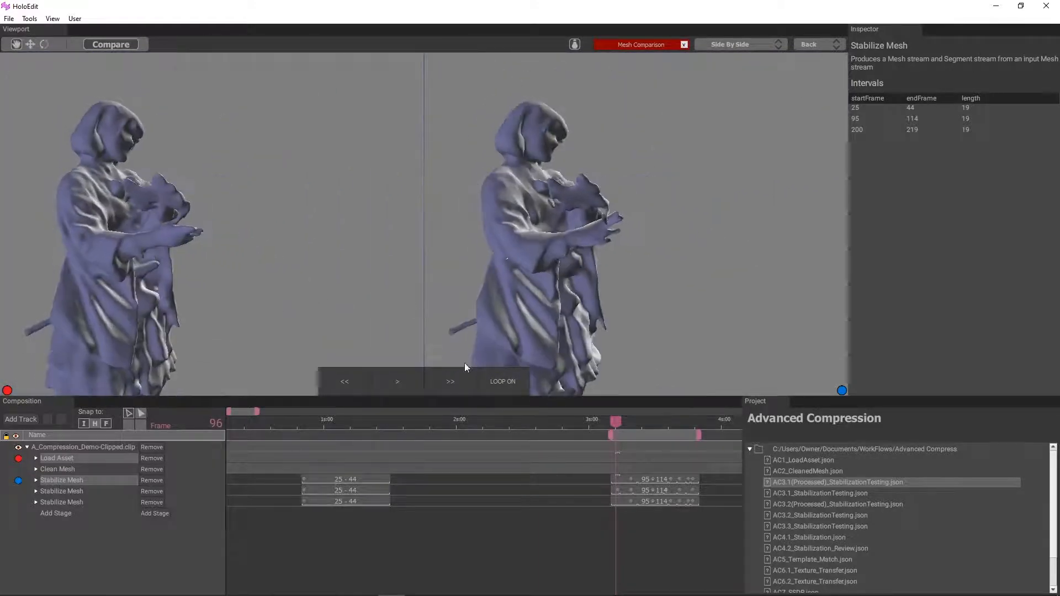
Step: Scrub the side-by-side meshes from frame 96 to 107 and back to 97, examining them from several angles
drag(616, 422, 634, 433)
drag(634, 434, 670, 442)
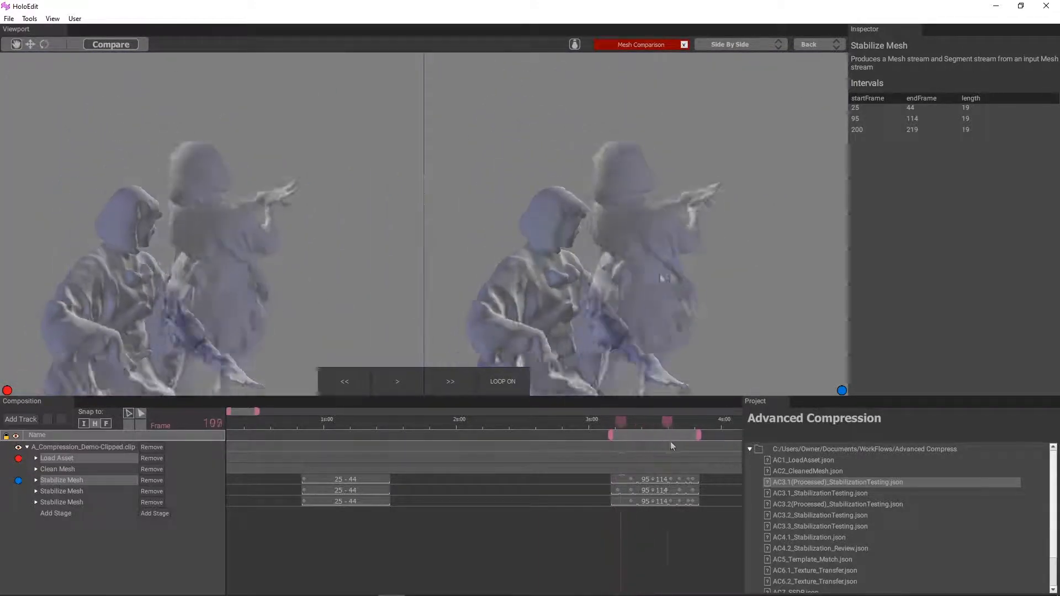
drag(663, 276, 661, 241)
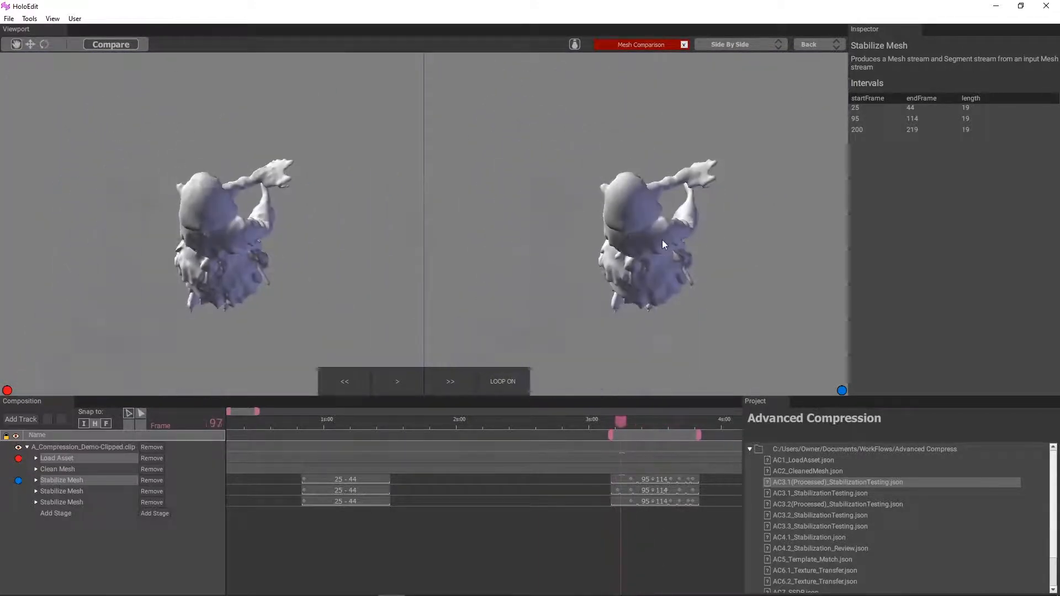
scroll(651, 270, up, 4)
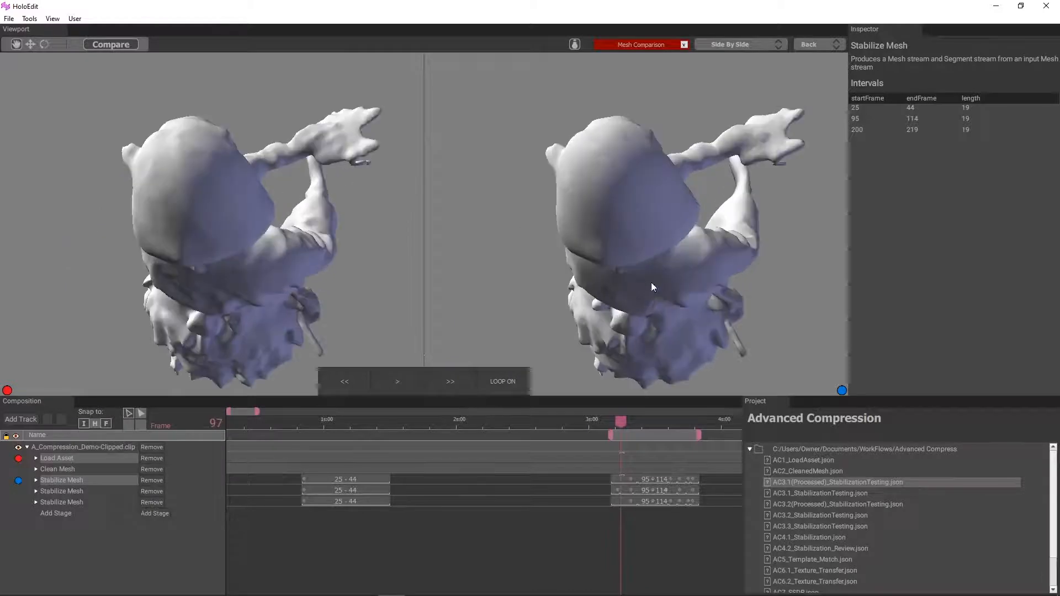
drag(651, 283, 612, 273)
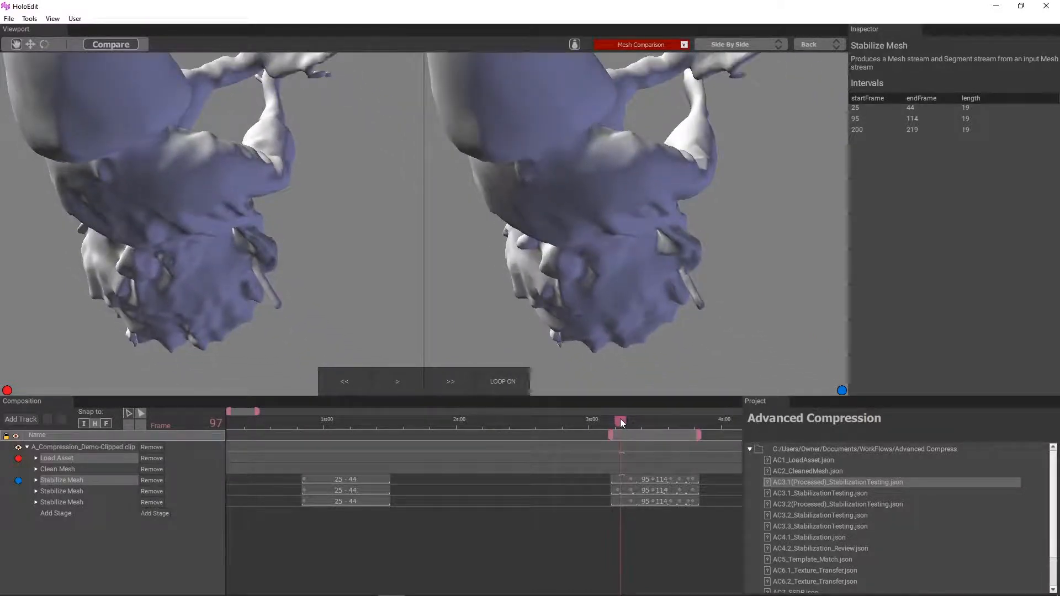
mouse_move(621, 419)
mouse_down()
mouse_move(612, 419)
mouse_move(694, 420)
mouse_move(621, 423)
mouse_up()
drag(677, 260, 555, 325)
scroll(574, 328, down, 5)
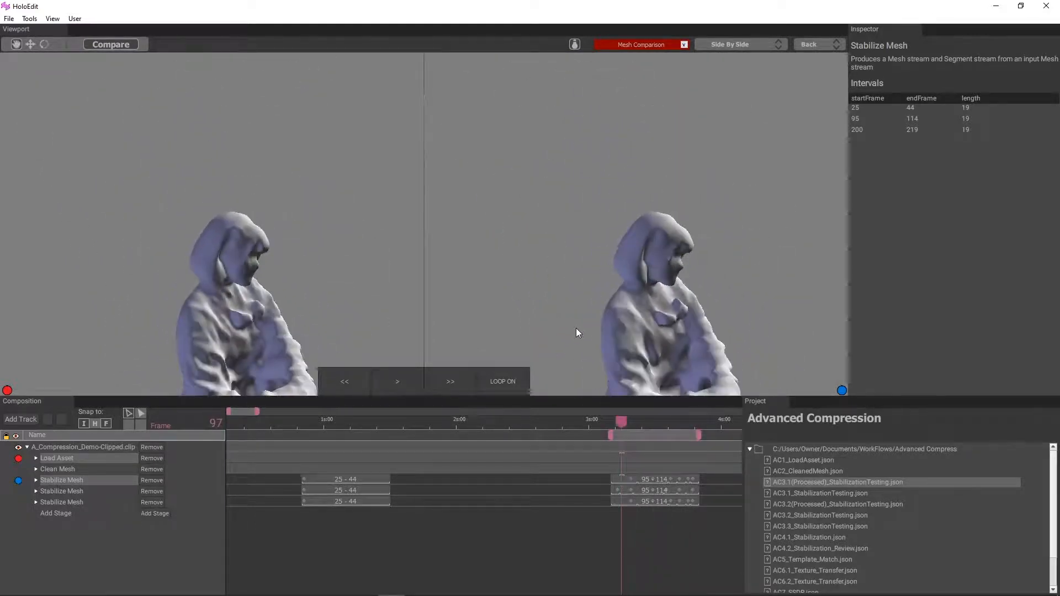
scroll(587, 478, down, 4)
Step: Move to the third stabilized interval, checking frames 224 and 220, and limit playback to frames 200–219
click(522, 435)
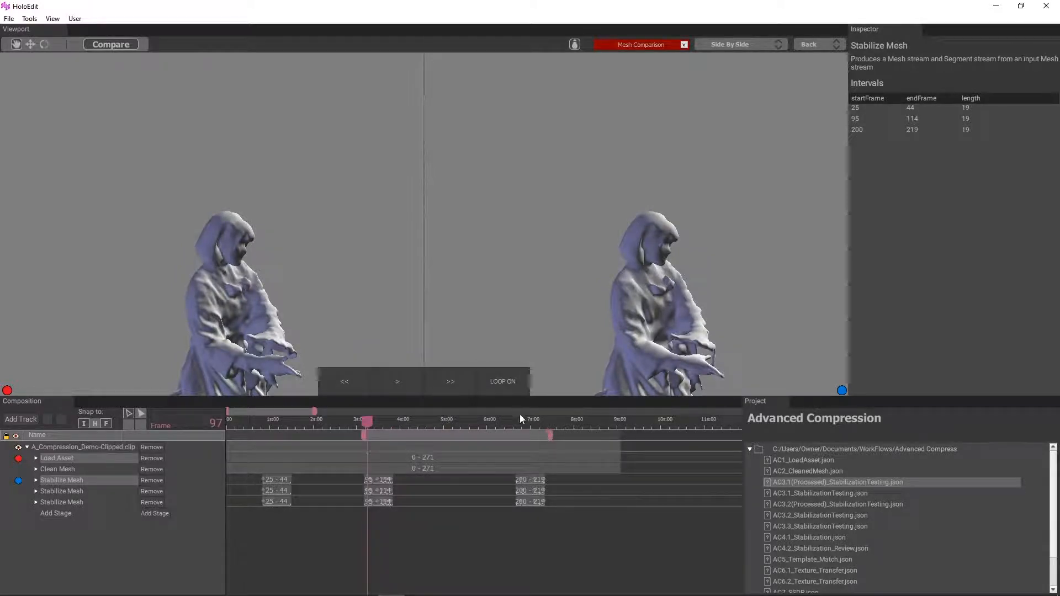
drag(524, 422, 551, 426)
scroll(546, 287, up, 3)
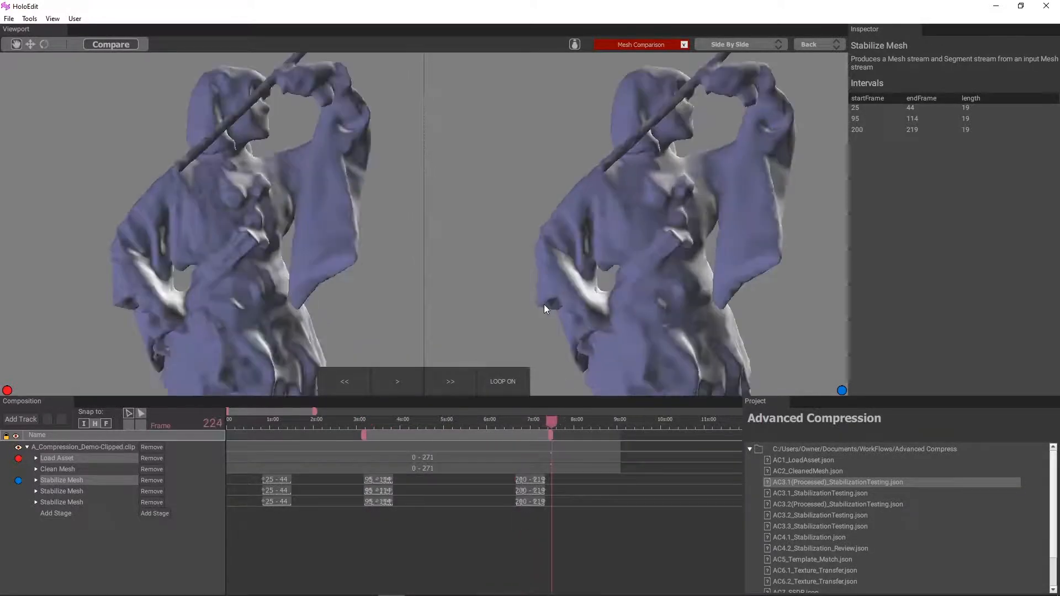
scroll(547, 309, down, 2)
click(522, 421)
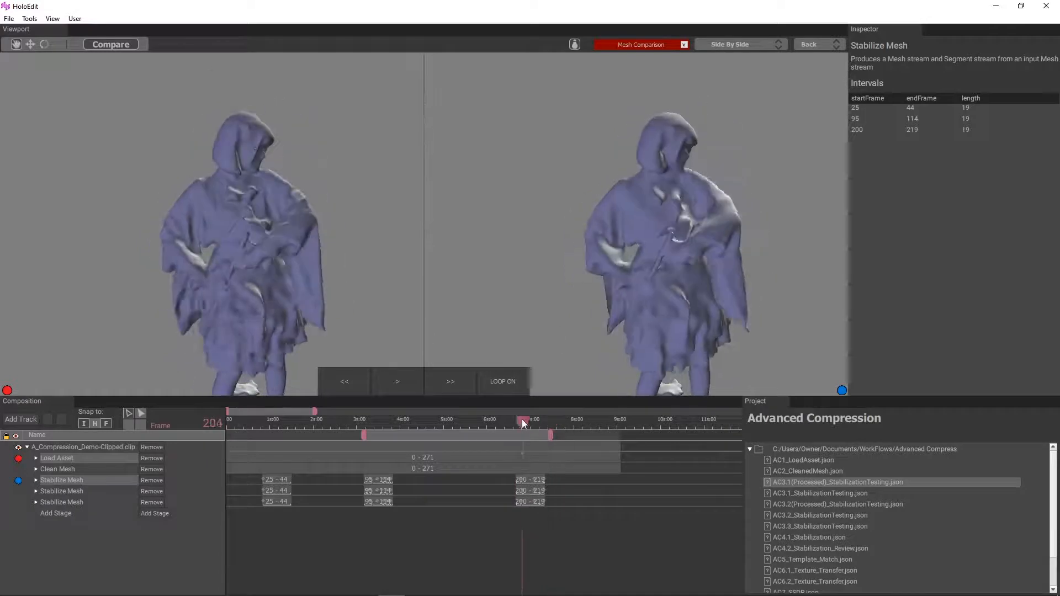
click(739, 44)
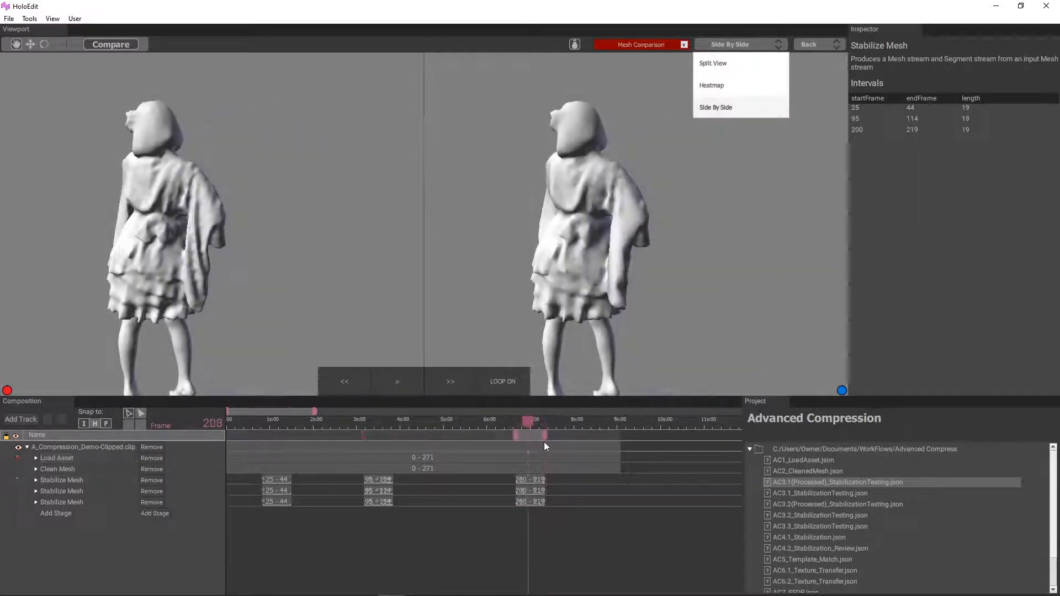
Step: Scrub to frame 202 and compare the back of the dress up close in both meshes
drag(532, 422, 520, 422)
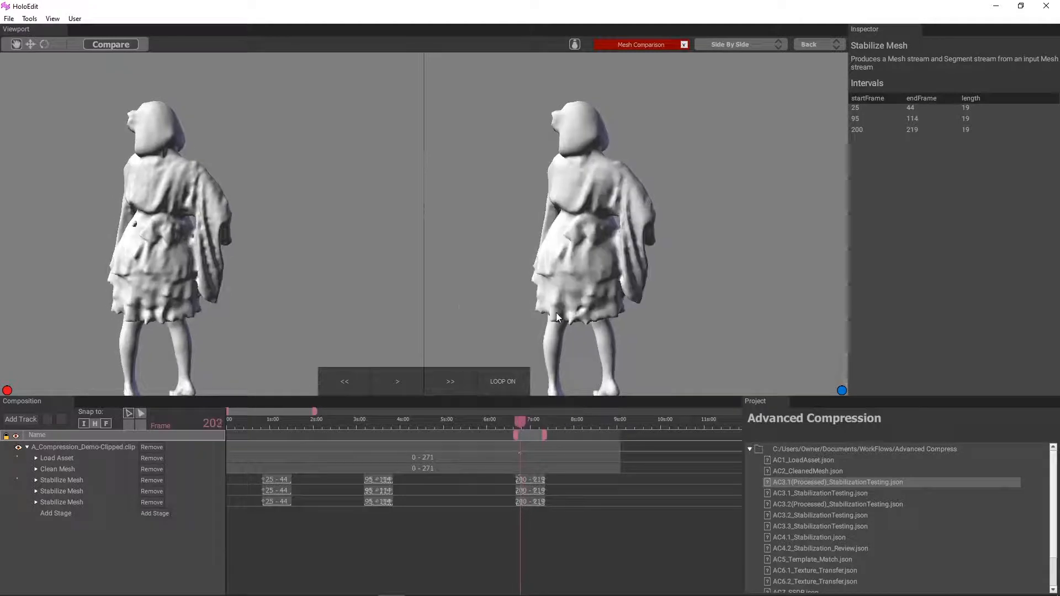
scroll(541, 317, up, 5)
middle_drag(521, 338, 533, 263)
Step: Switch to Split View and compare the meshes from frame 202 to 204, repositioning the divider across the figure
click(730, 44)
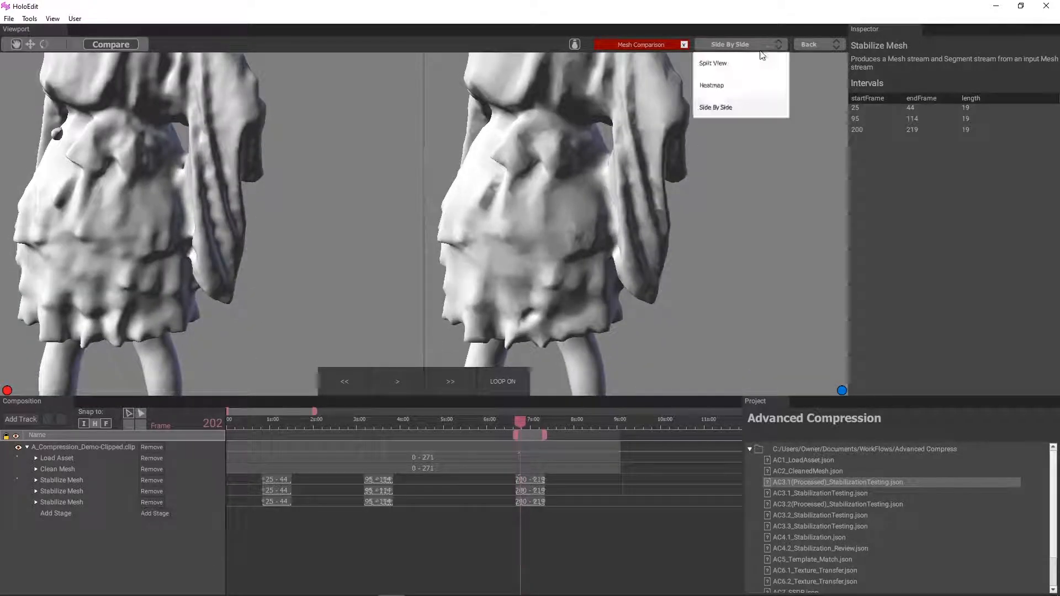
click(745, 107)
scroll(525, 446, up, 5)
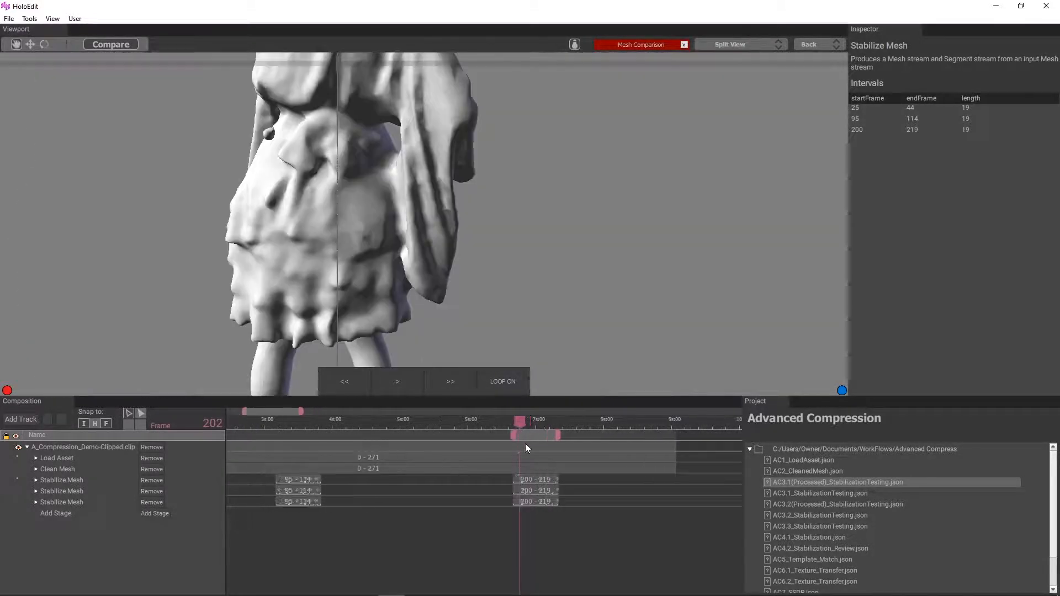
click(515, 421)
drag(357, 86, 398, 121)
drag(518, 422, 518, 422)
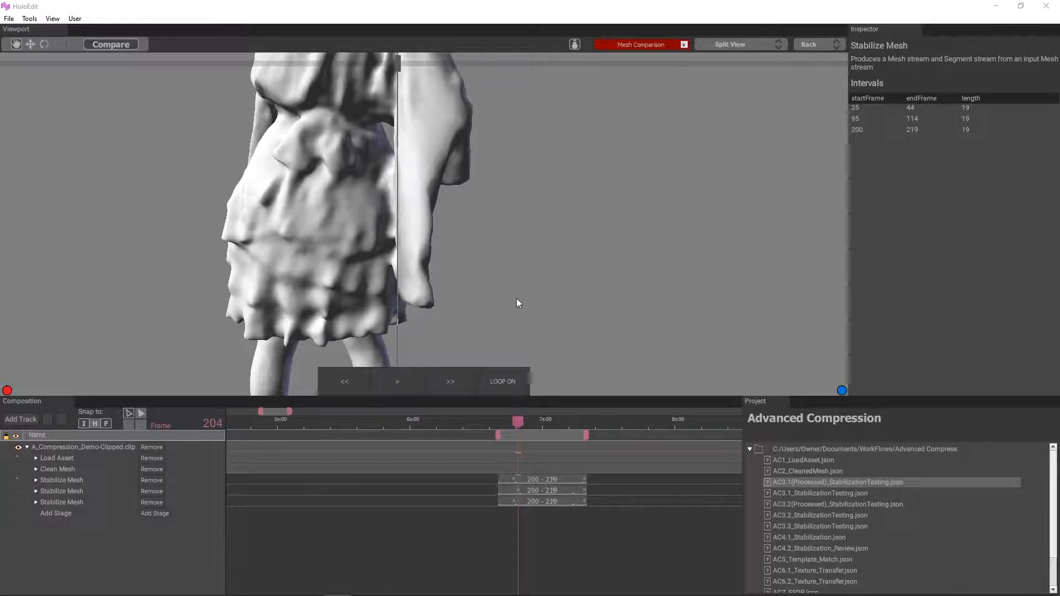
scroll(516, 298, up, 1)
drag(402, 91, 354, 83)
scroll(556, 240, down, 3)
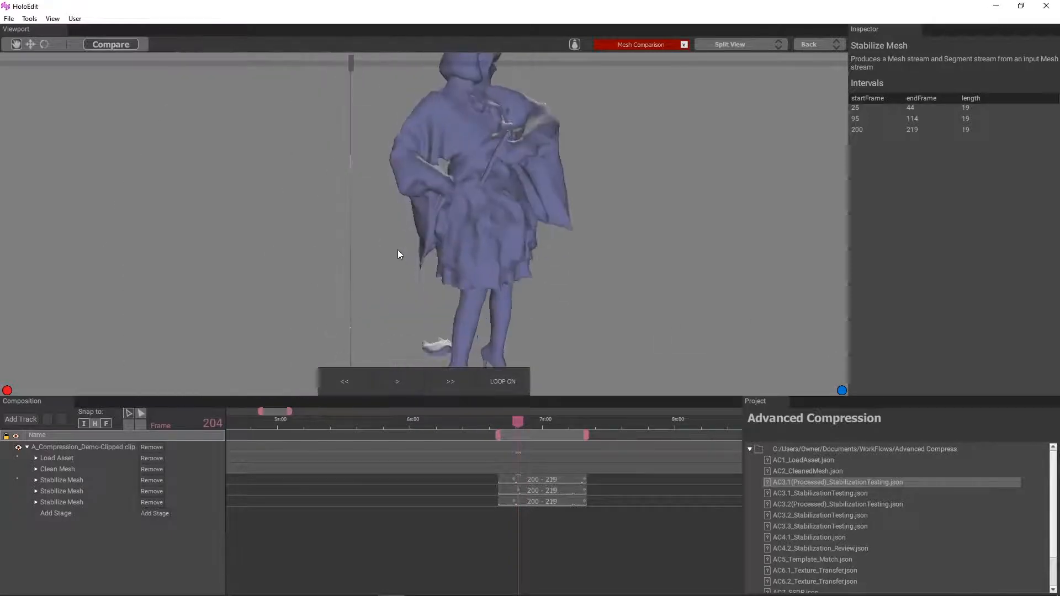
Step: Show the comparison as a Heatmap and play the 200–219 interval, pausing at frame 209
click(730, 44)
click(735, 80)
key(space)
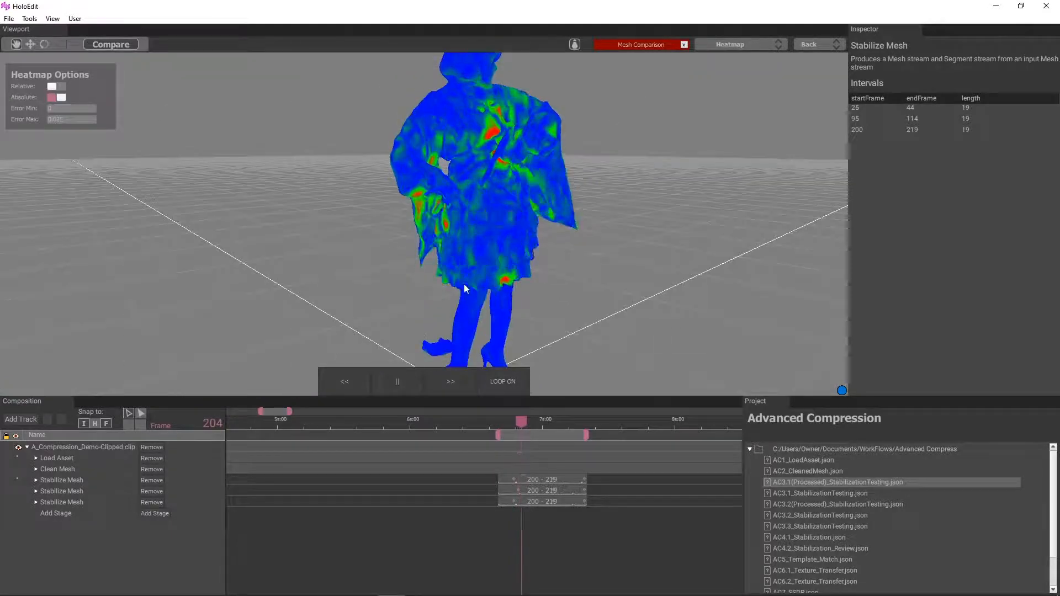
scroll(460, 279, down, 5)
drag(445, 276, 417, 331)
click(401, 375)
Step: Return to Side By Side and compare the robe and sleeves up close, scrubbing from frame 209 to 215
click(767, 46)
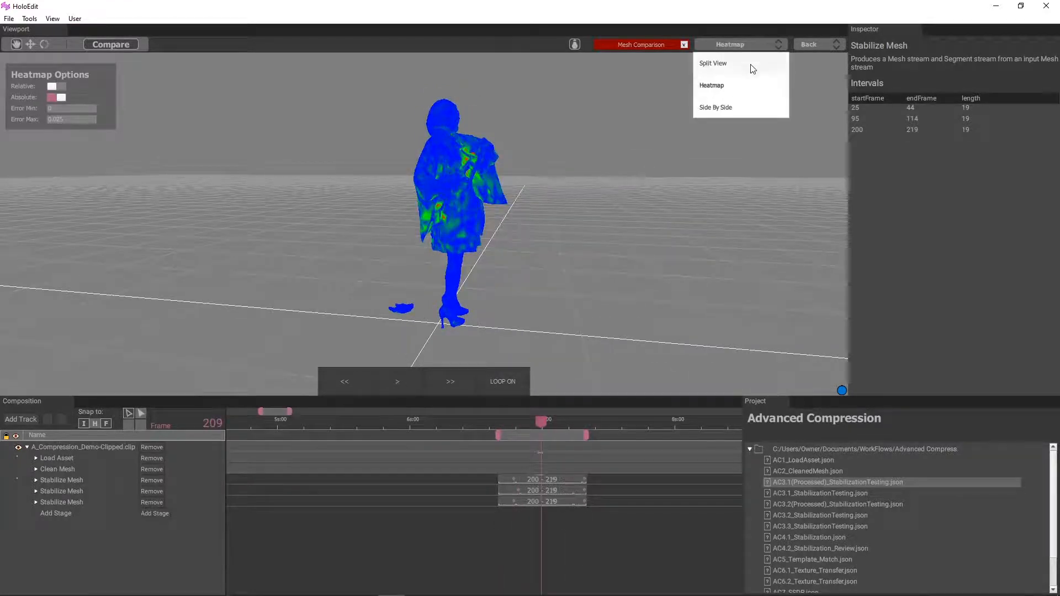
click(751, 106)
scroll(538, 180, up, 4)
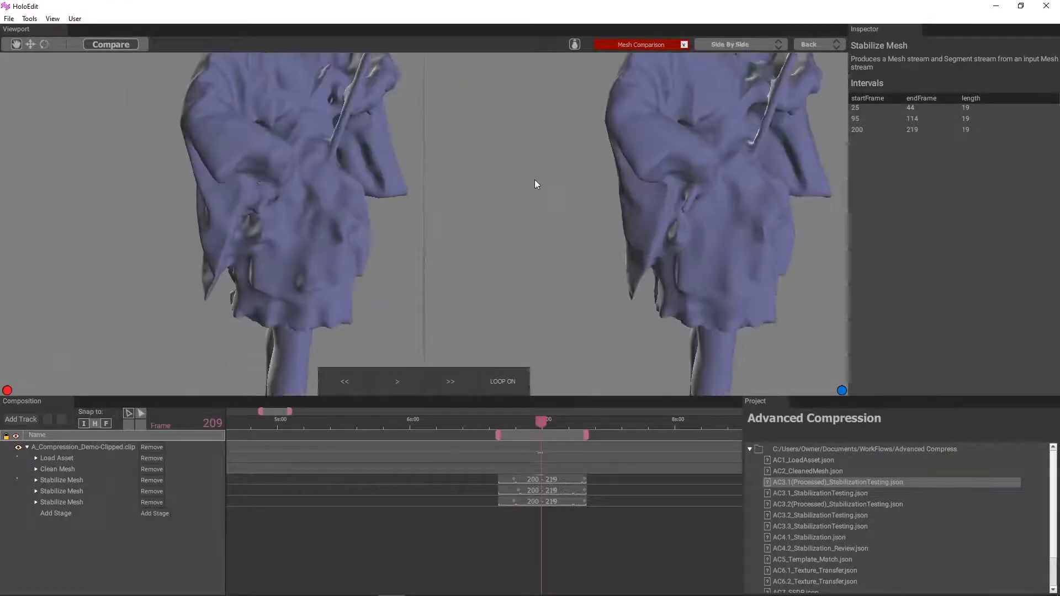
drag(534, 422, 566, 420)
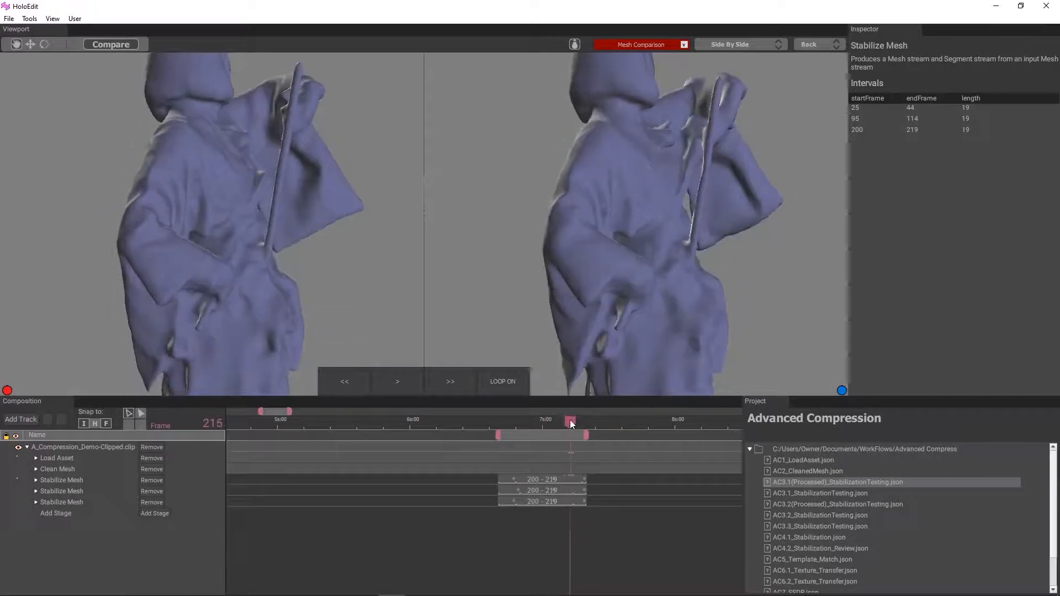
Step: Scrub from frame 215 to 218 and compare the robe and raised sleeve in both meshes
drag(648, 258, 652, 209)
mouse_move(570, 422)
mouse_down()
mouse_move(538, 419)
mouse_move(580, 427)
mouse_up()
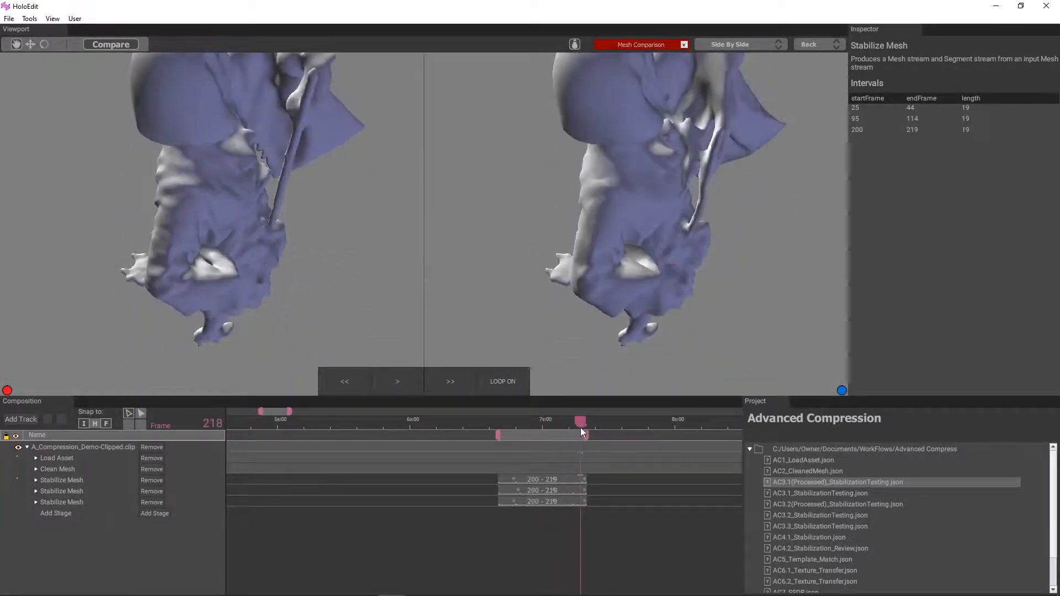
drag(635, 375, 602, 353)
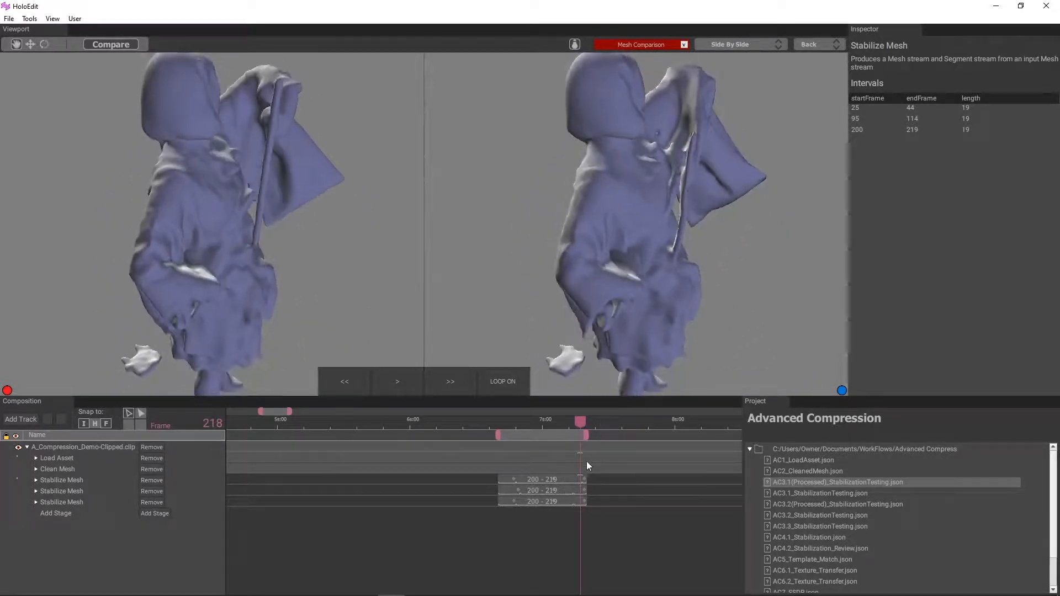
Step: Scrub back to frame 212 and compare the chest folds and sleeves up close in both meshes
scroll(550, 460, up, 2)
click(548, 420)
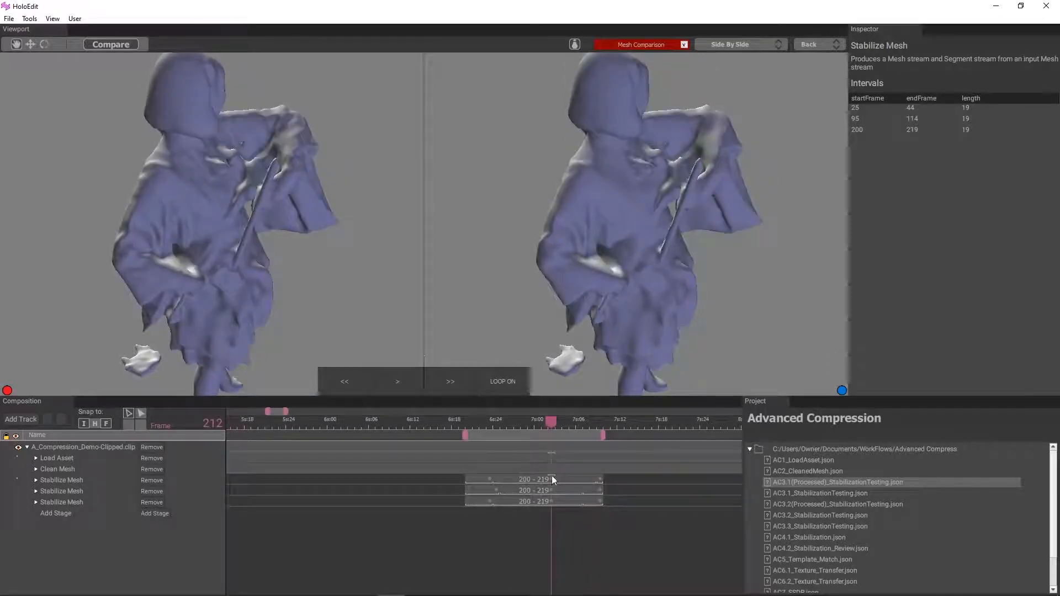
scroll(551, 480, up, 2)
drag(640, 248, 611, 196)
drag(652, 145, 280, 189)
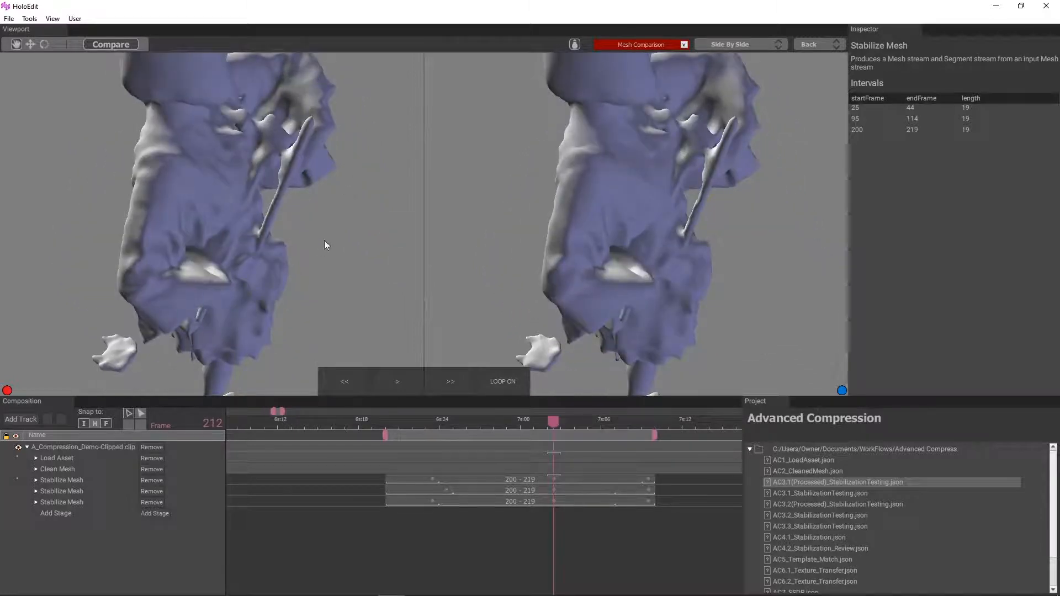
drag(324, 241, 264, 268)
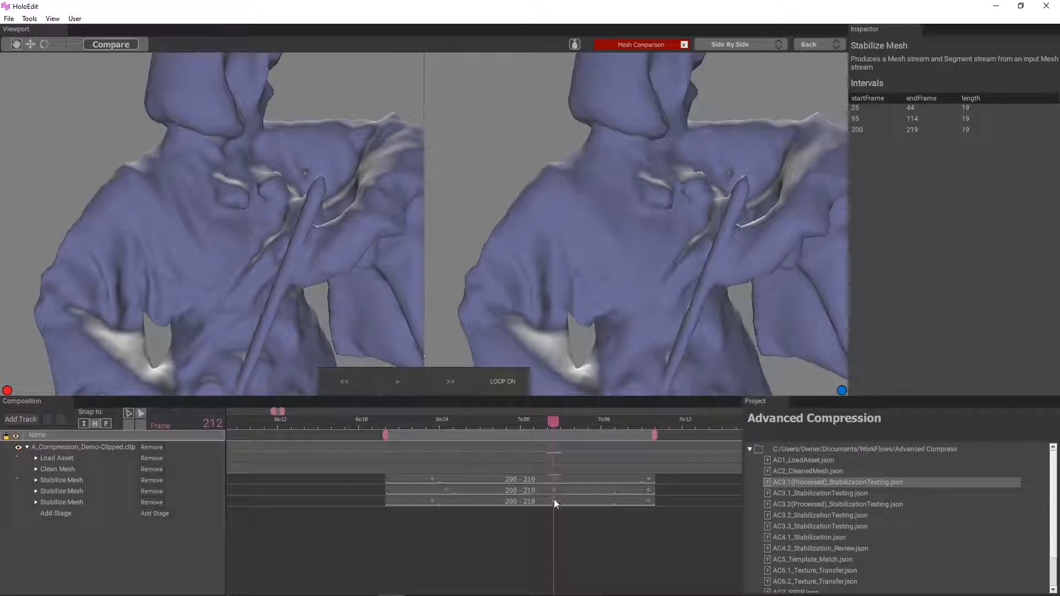
drag(589, 336, 590, 306)
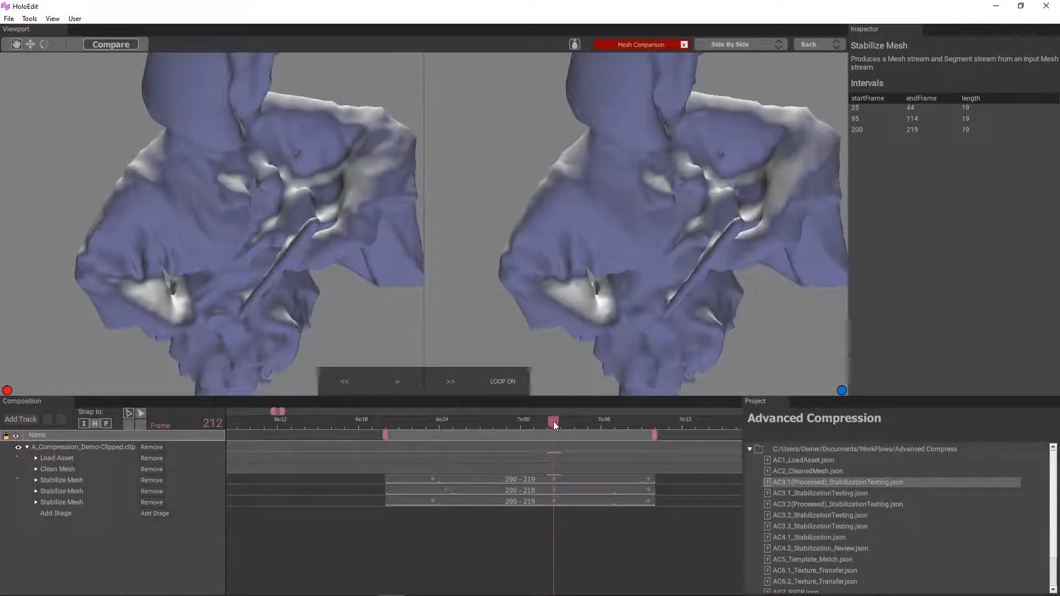
Step: Scrub to frame 217 and compare the hood and raised arm in both meshes
drag(554, 425, 624, 430)
scroll(622, 247, down, 5)
scroll(523, 326, up, 3)
drag(569, 286, 545, 290)
scroll(367, 479, down, 10)
middle_drag(287, 542, 758, 541)
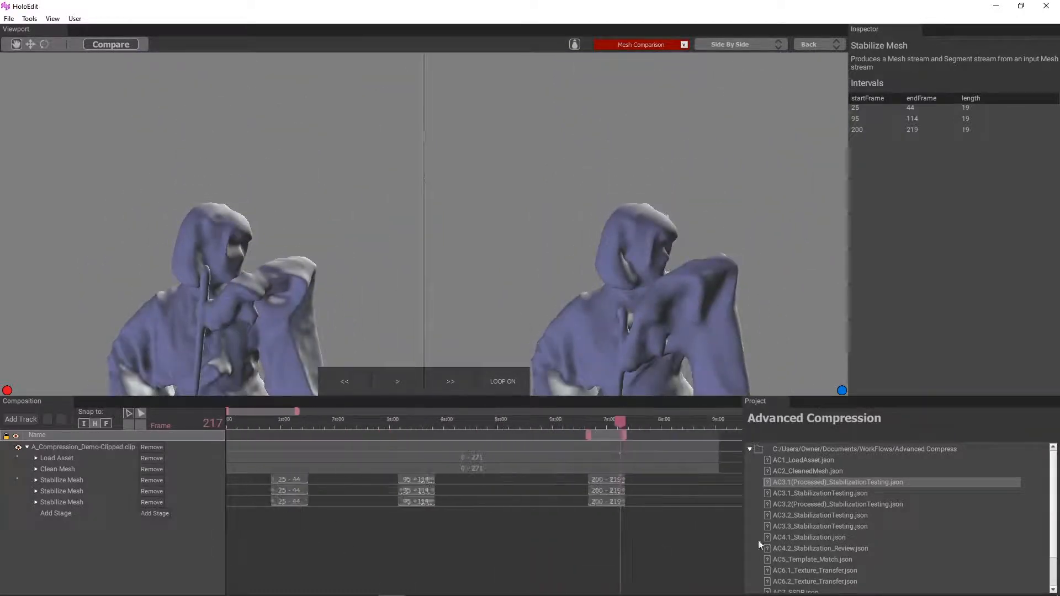
scroll(251, 532, down, 2)
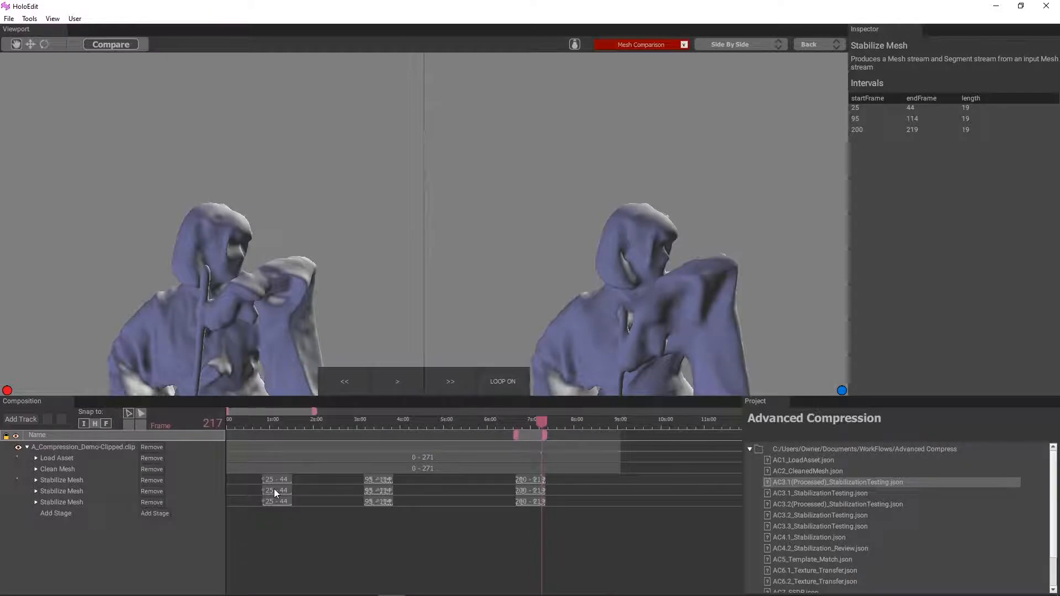
Step: Leave the mesh comparison and select the Load Asset and second Stabilize Mesh stages, framing the full figure
click(273, 489)
click(55, 458)
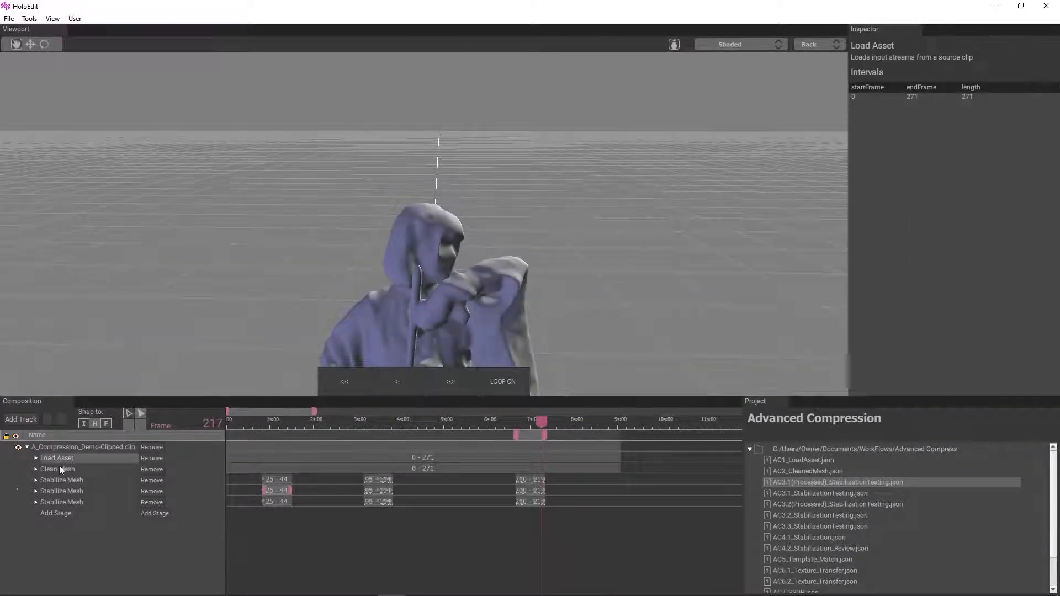
click(77, 488)
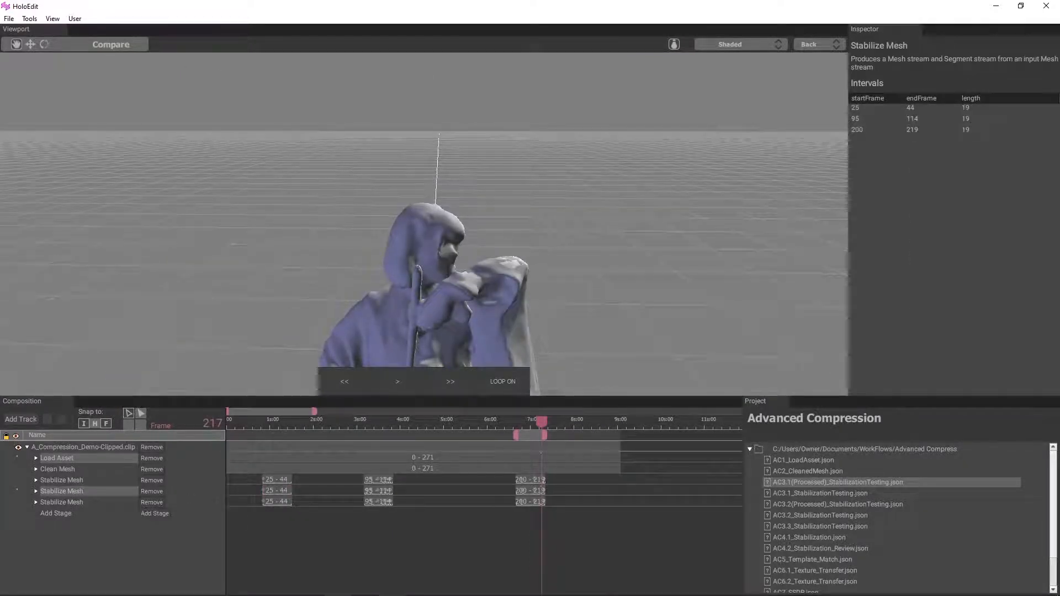
scroll(369, 358, down, 4)
middle_drag(369, 359, 405, 238)
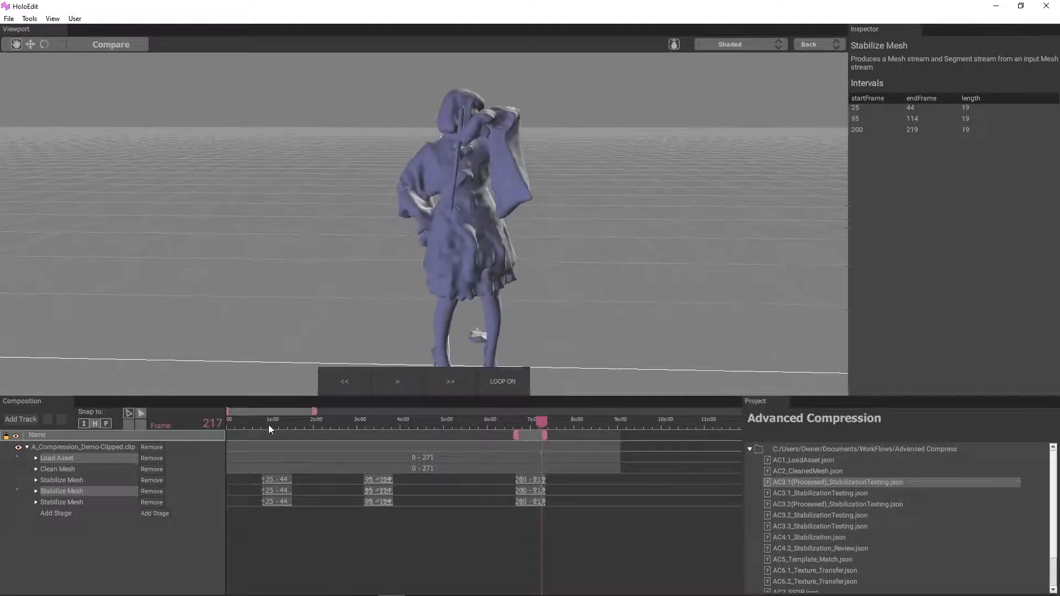
Step: Play the second Stabilize Mesh stage's 25–44 interval, viewing the figure from the front, and pause at frame 33
click(269, 429)
click(285, 490)
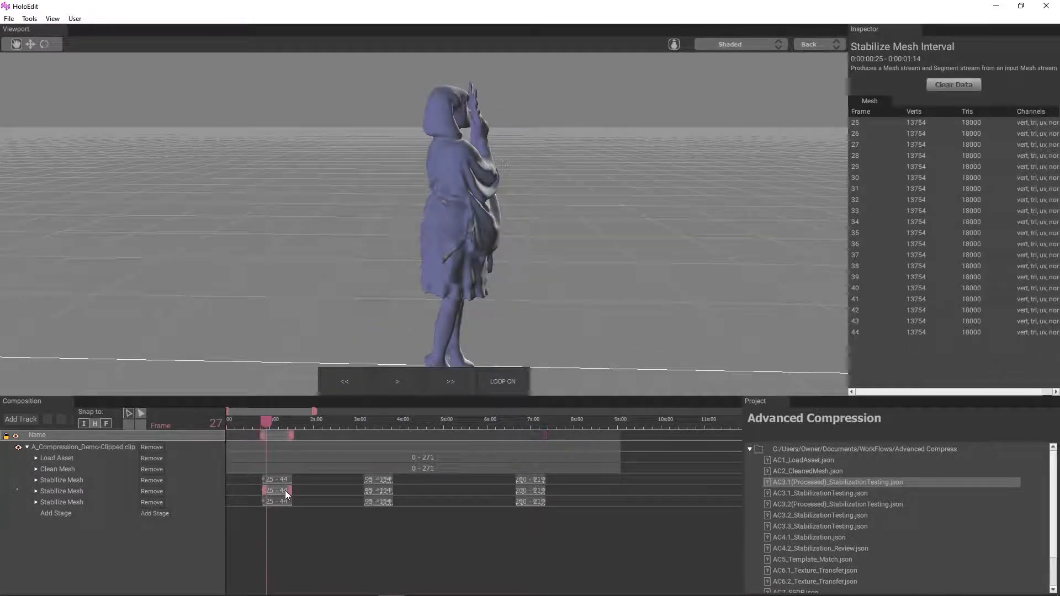
key(space)
drag(529, 293, 425, 211)
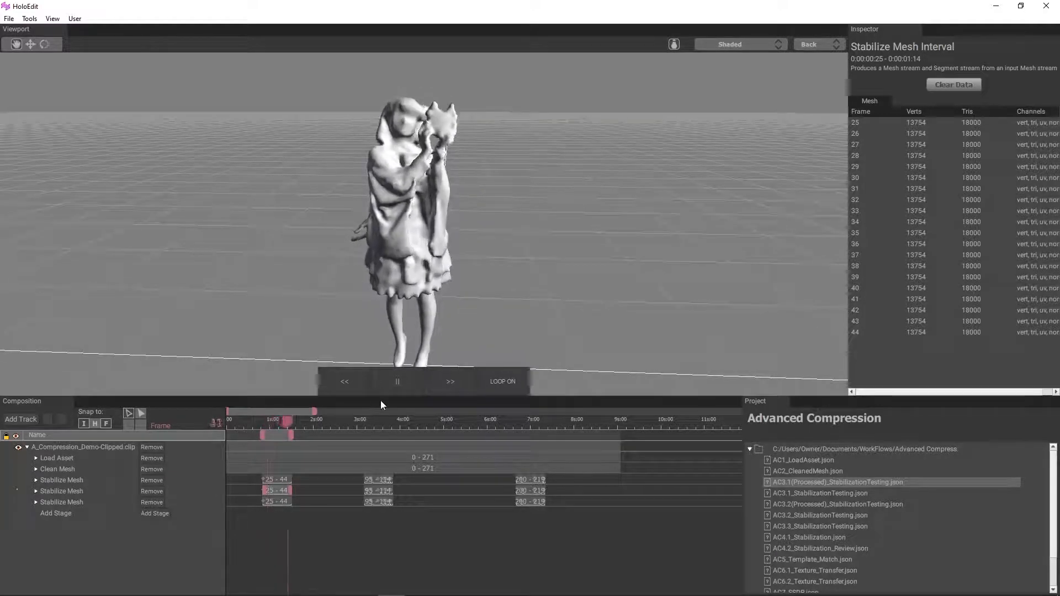
key(space)
Step: Play the second Stabilize Mesh stage's 95–114 interval while viewing the crouching figure, pausing at frame 97
click(385, 491)
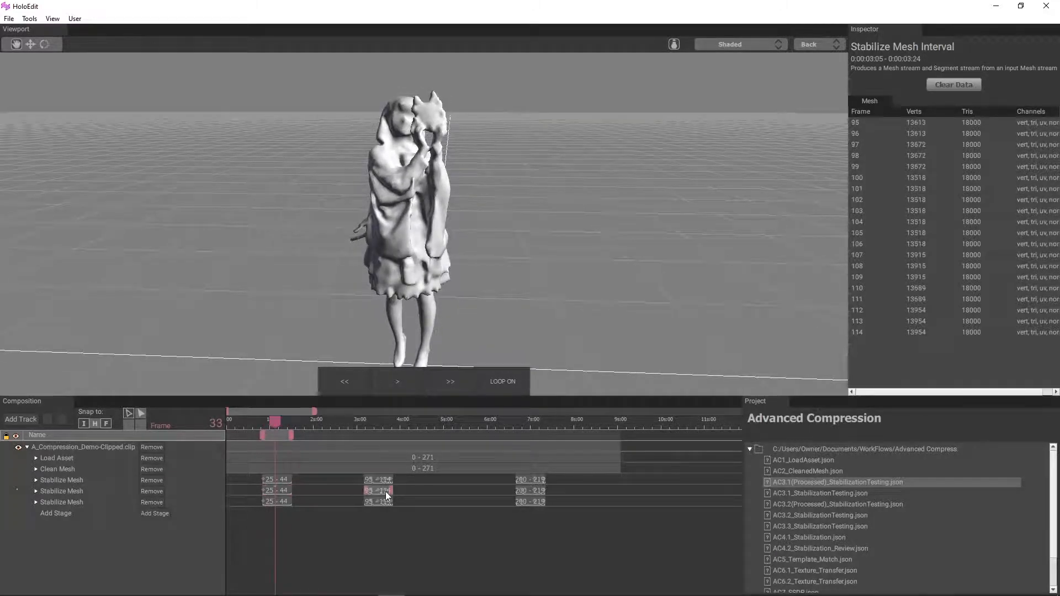
key(space)
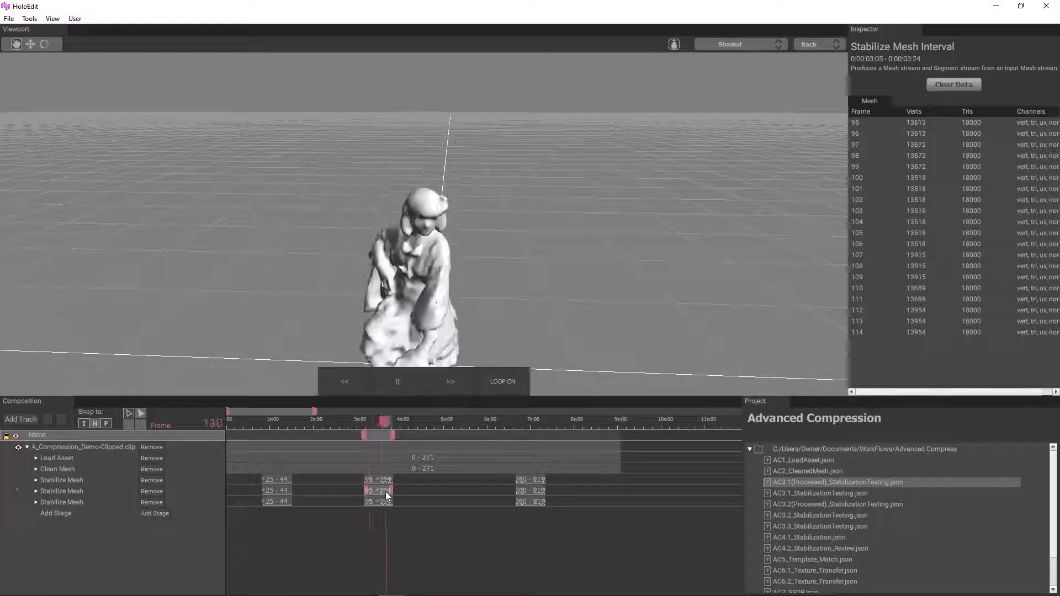
drag(298, 251, 376, 273)
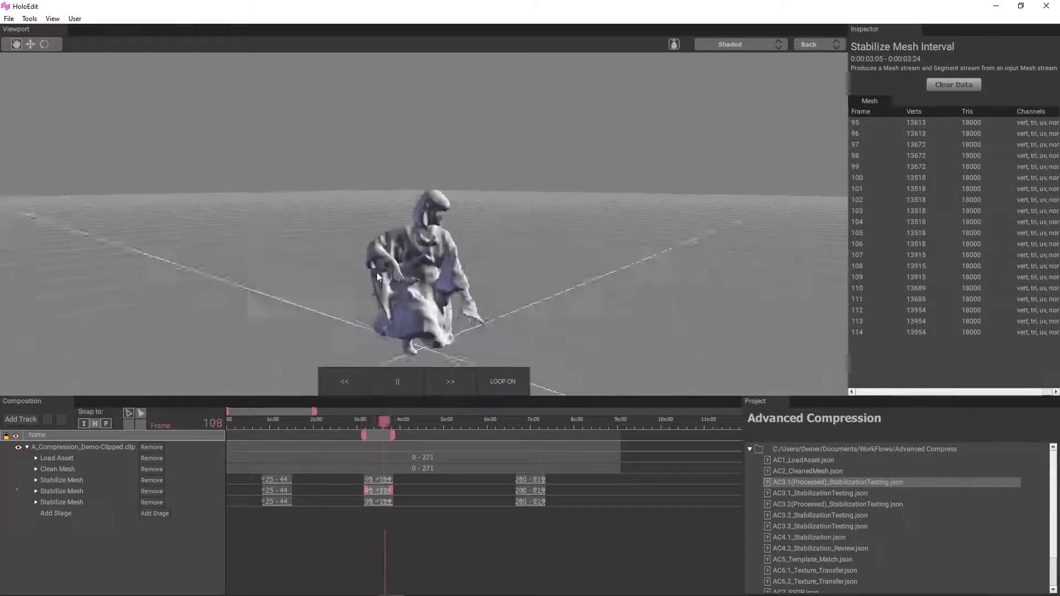
key(space)
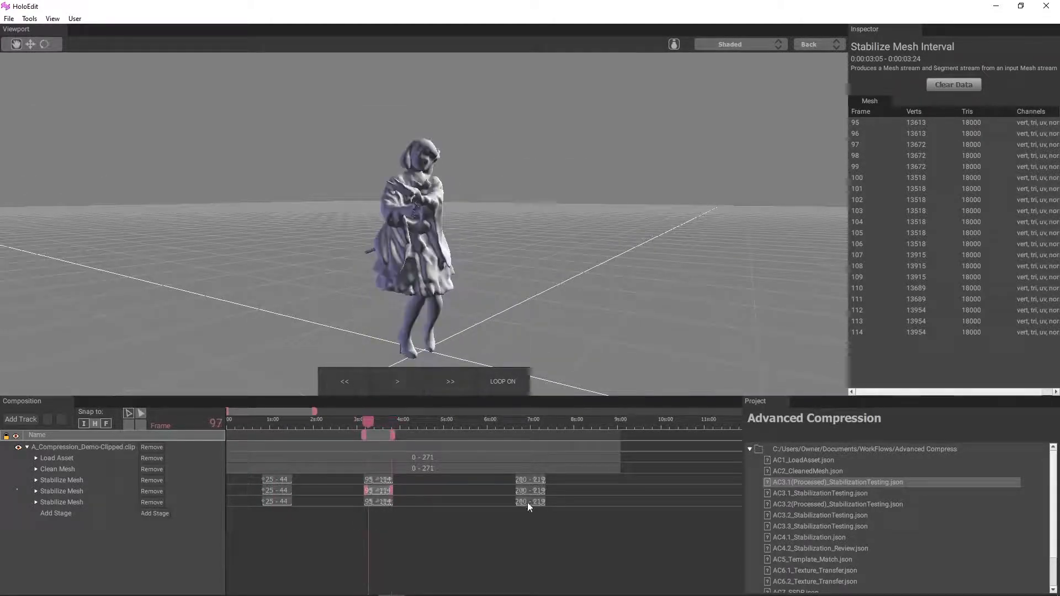
Step: Compare Load Asset with the second Stabilize Mesh stage at frame 207 and show the comparison as a Heatmap
click(531, 487)
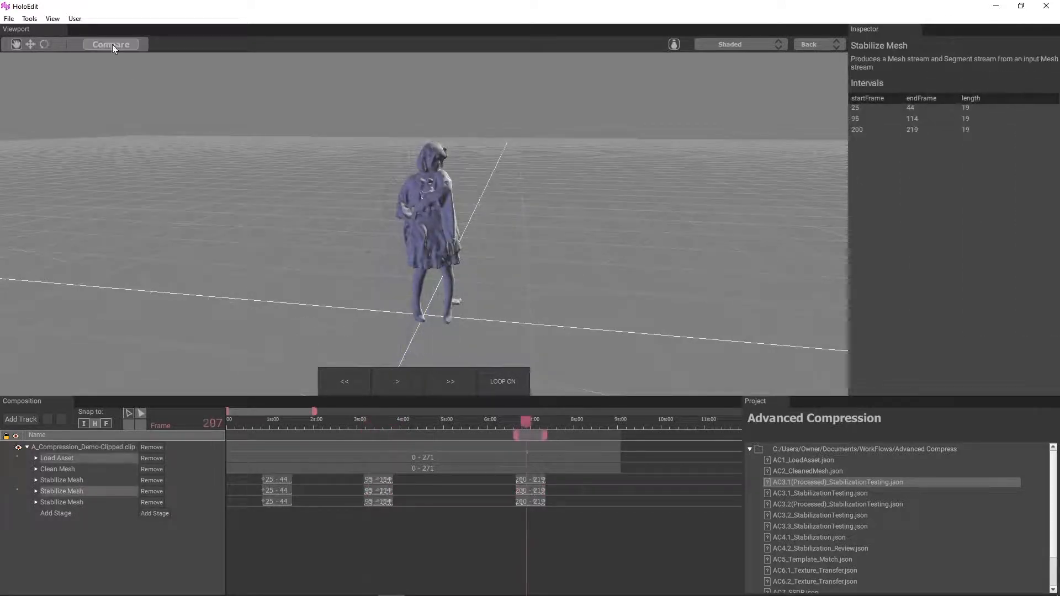
click(111, 44)
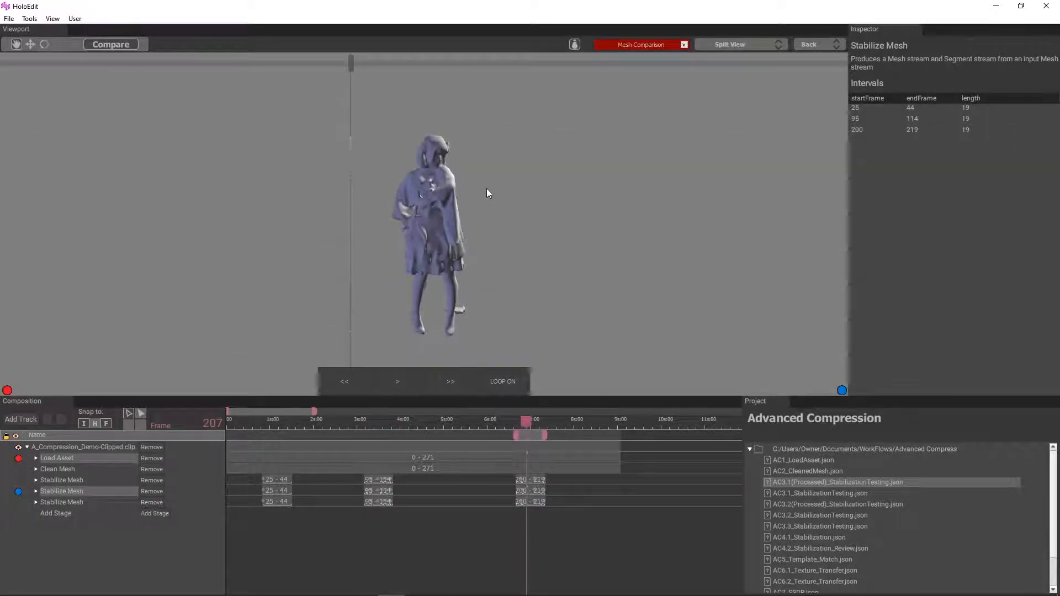
click(730, 45)
click(718, 84)
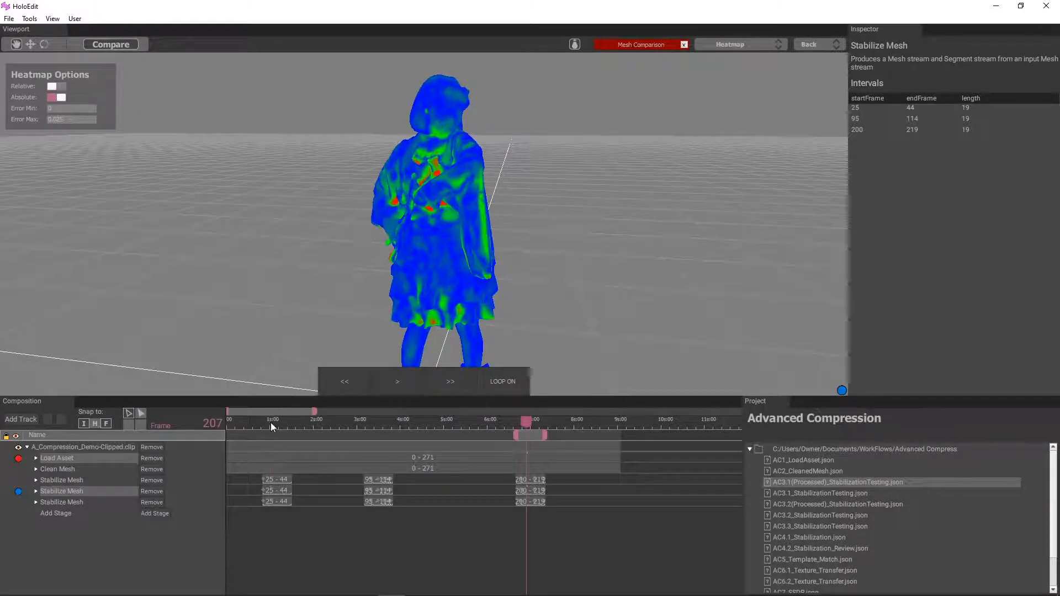
Step: Scrub the heatmap to frame 41 in the 25–44 interval and examine the figure from the front
drag(271, 423, 293, 425)
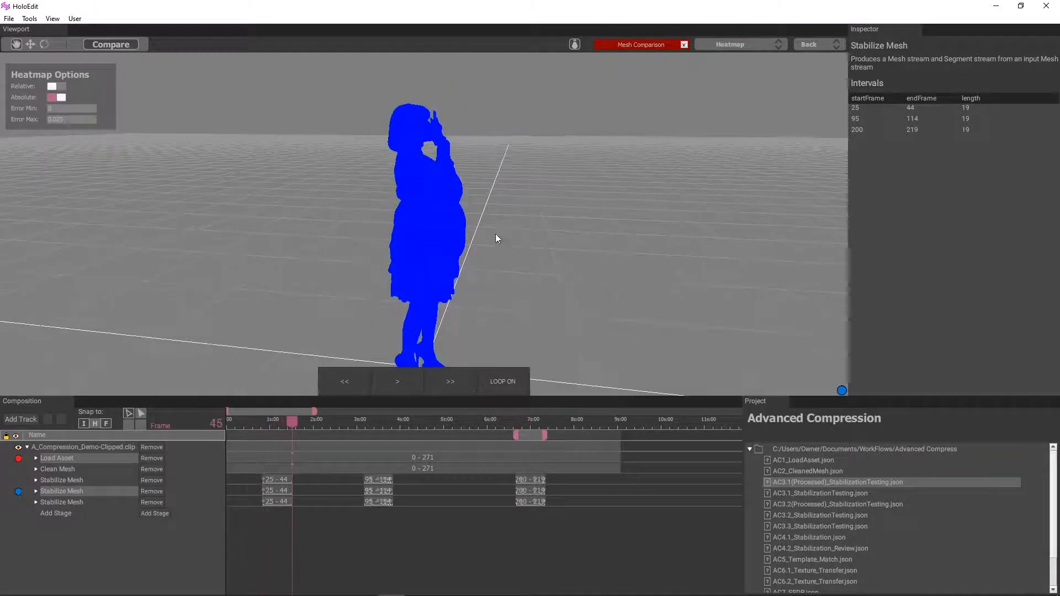
drag(495, 234, 397, 247)
scroll(397, 247, up, 2)
mouse_move(292, 424)
mouse_down()
mouse_move(265, 423)
mouse_move(286, 424)
mouse_up()
Step: Switch to Side By Side and compare the robe folds up close, scrubbing from frame 41 to 44
click(749, 44)
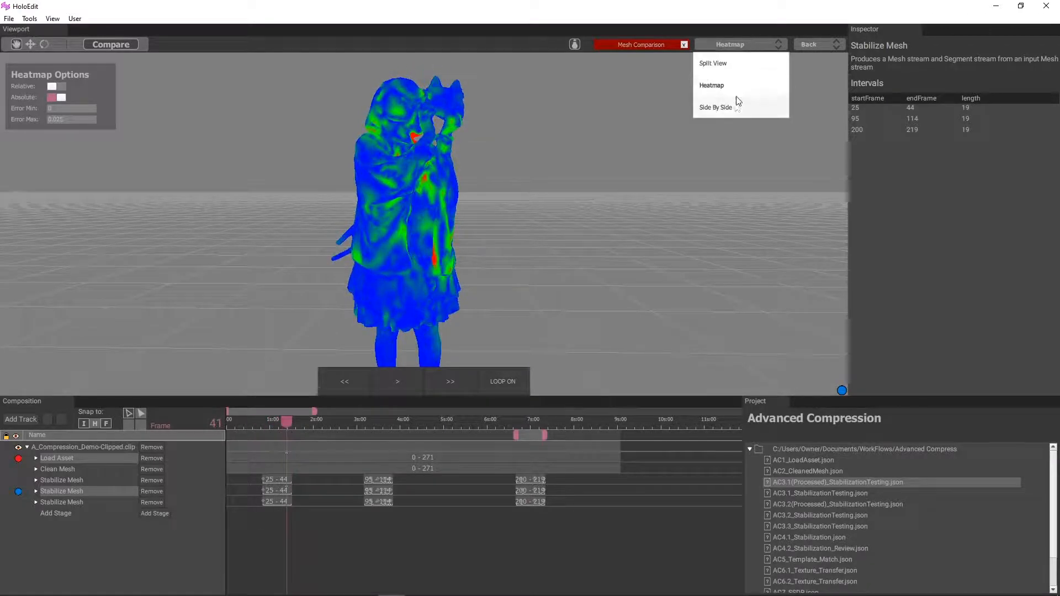
click(484, 149)
click(740, 44)
click(726, 104)
scroll(392, 142, up, 5)
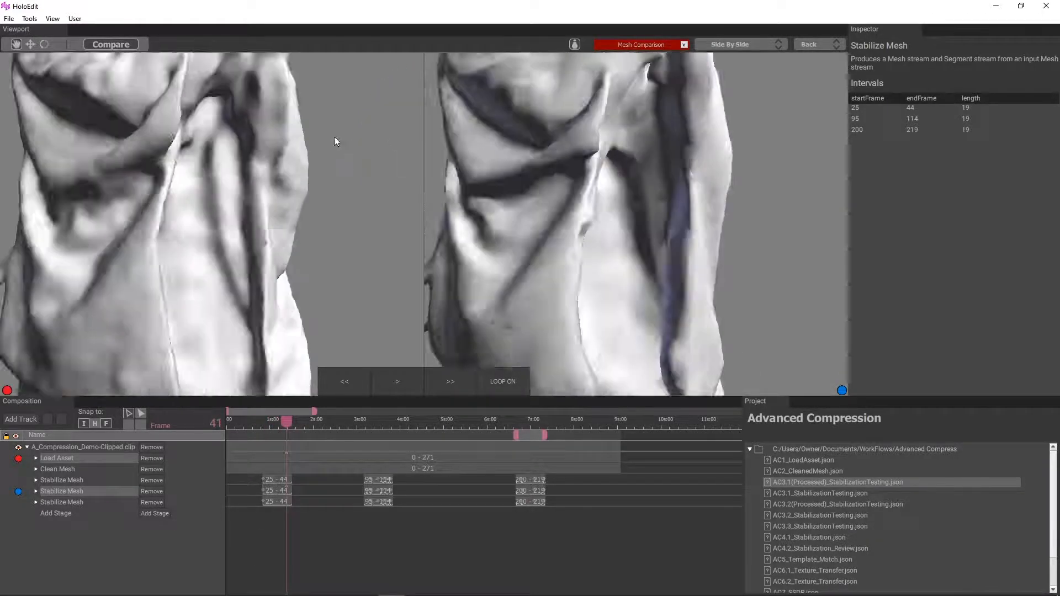
mouse_move(288, 422)
mouse_down()
mouse_move(264, 423)
mouse_move(290, 426)
mouse_up()
Step: Switch to Split View and scrub from frame 44 to 38, repositioning the divider across the face and raised hands
click(750, 48)
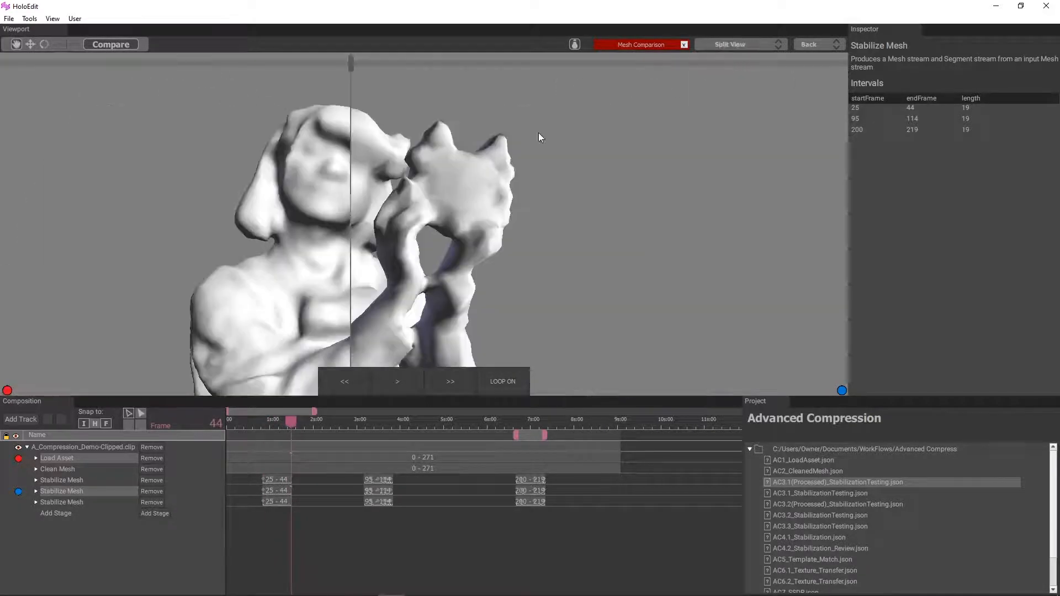
drag(347, 64, 402, 110)
drag(291, 422, 282, 425)
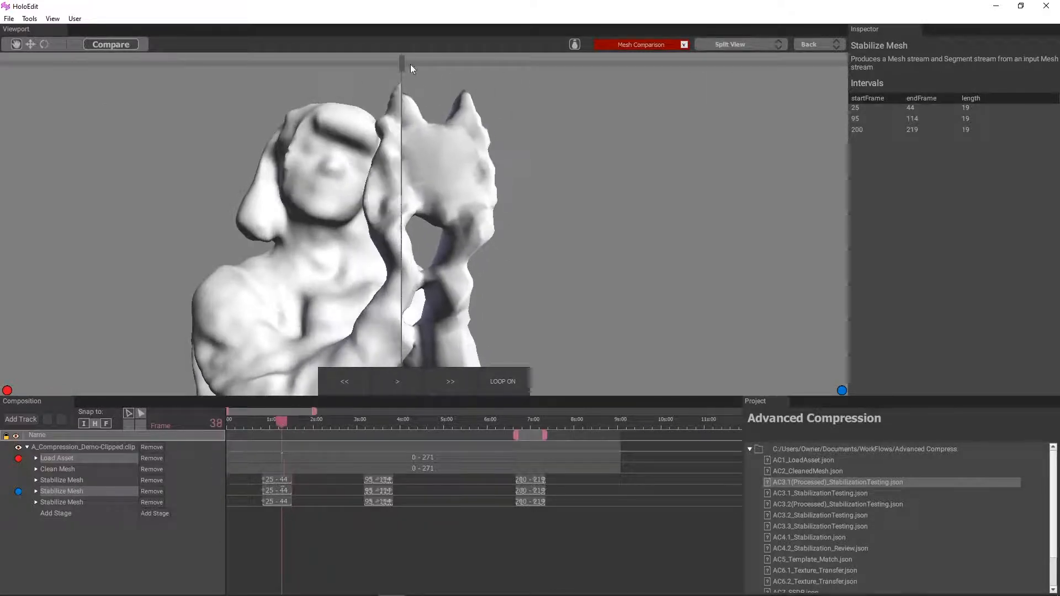
drag(409, 64, 508, 110)
scroll(434, 147, down, 3)
middle_drag(434, 147, 360, 187)
scroll(360, 188, up, 4)
Step: Show the comparison as a Heatmap and scrub forward from frame 38 within the 25–44 interval
click(764, 45)
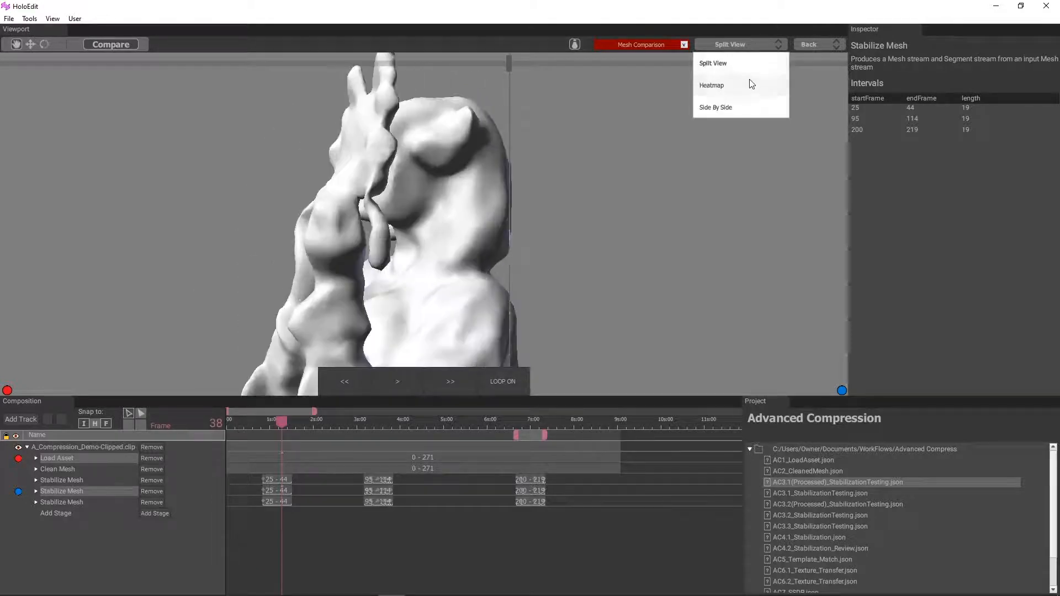
click(712, 85)
drag(281, 423, 287, 422)
scroll(366, 287, down, 4)
middle_drag(365, 287, 418, 263)
Step: Scrub the heatmap to frame 97 in the 95–114 interval and compare that frame Side By Side
drag(290, 421, 377, 424)
middle_drag(353, 336, 394, 307)
mouse_move(378, 422)
mouse_down()
mouse_move(366, 423)
mouse_move(382, 426)
mouse_up()
scroll(360, 492, up, 6)
drag(456, 430, 388, 432)
click(734, 44)
click(716, 107)
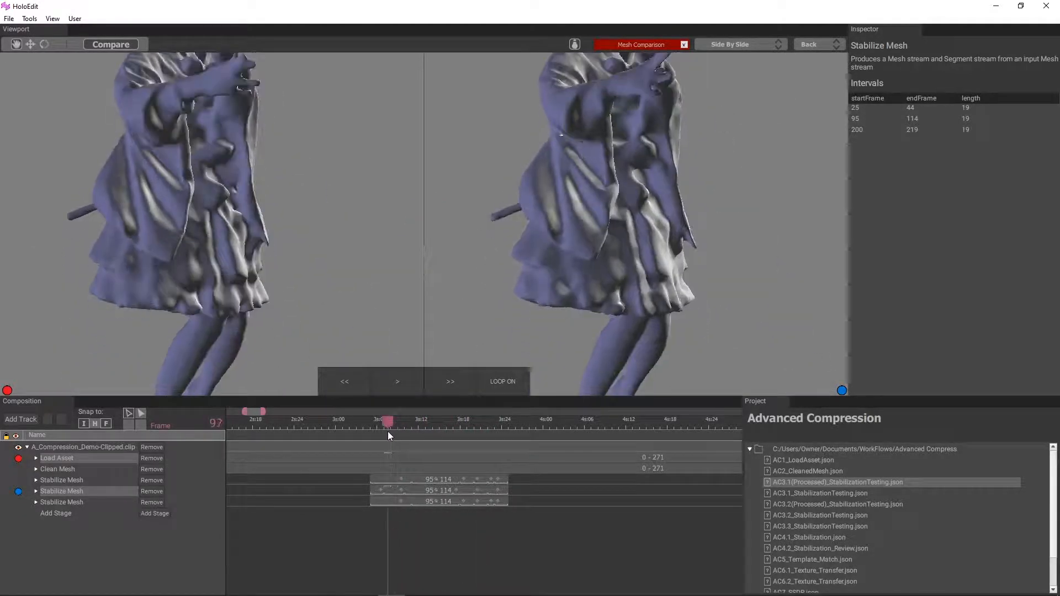
Step: Switch to Split View and compare the meshes between frames 97 and 101, stopping at 99 with the divider moved across the figure's back
click(728, 44)
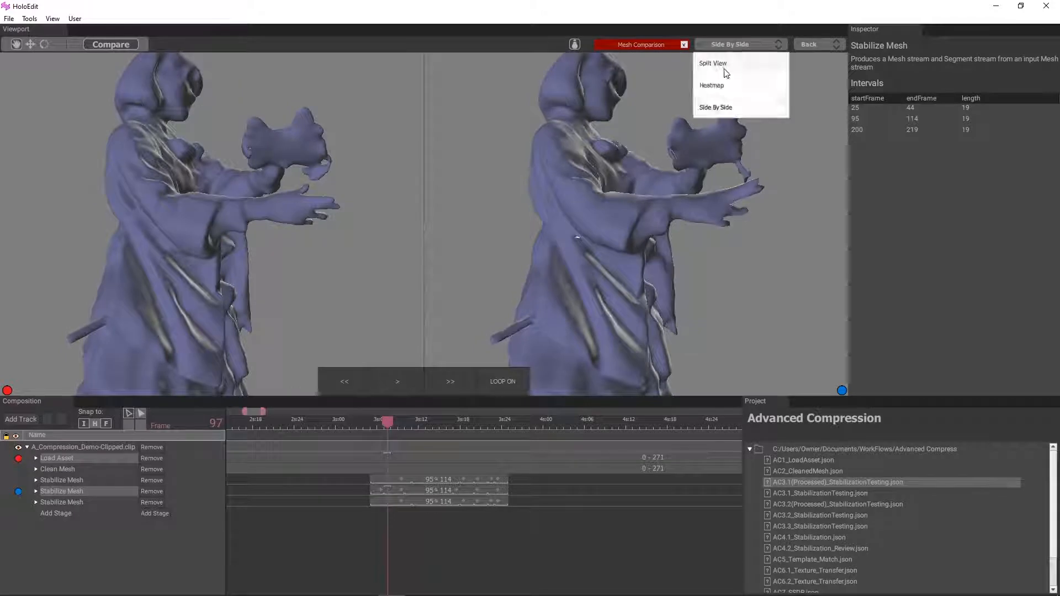
click(728, 65)
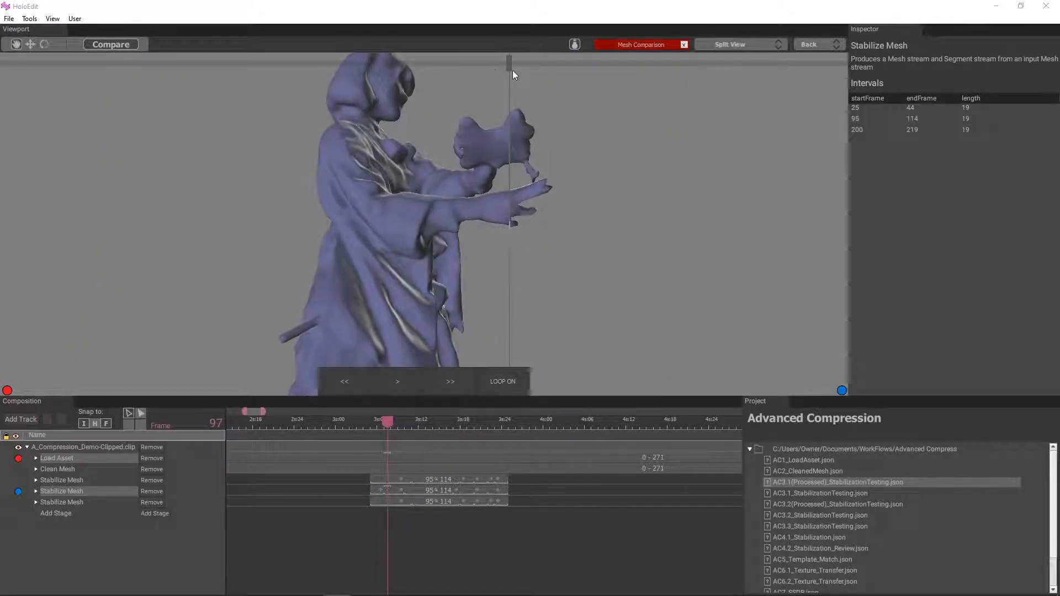
drag(513, 71, 561, 201)
scroll(492, 133, down, 3)
drag(388, 421, 414, 422)
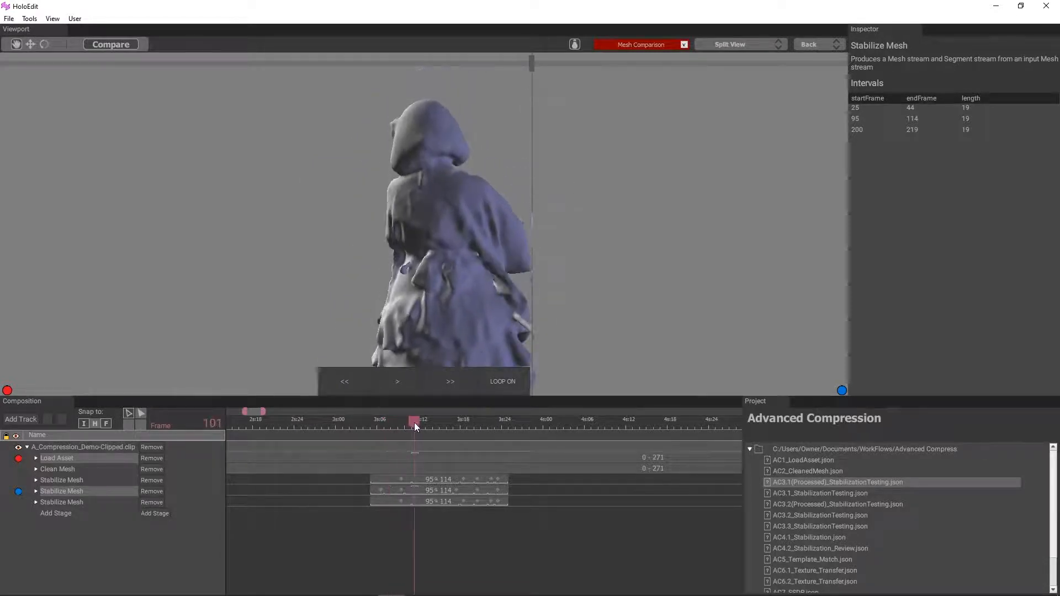
drag(532, 58, 528, 78)
mouse_move(409, 426)
mouse_down()
mouse_move(393, 422)
mouse_move(410, 425)
mouse_up()
drag(552, 62, 383, 63)
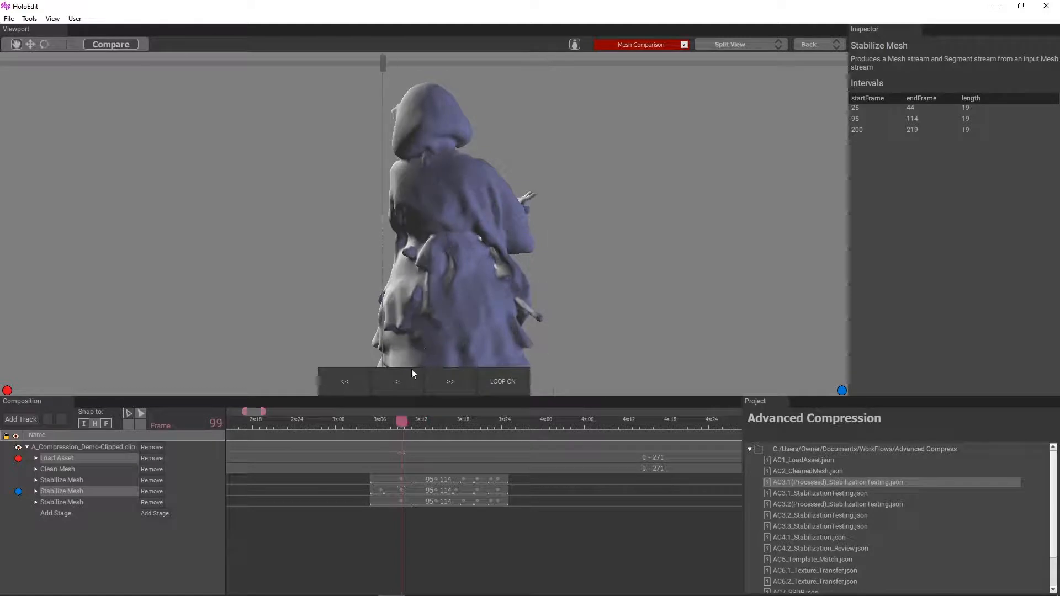
Step: Scrub to frame 106 and compare the back of the dress up close, sweeping the split divider across the figure
drag(410, 423, 457, 424)
middle_drag(475, 287, 479, 194)
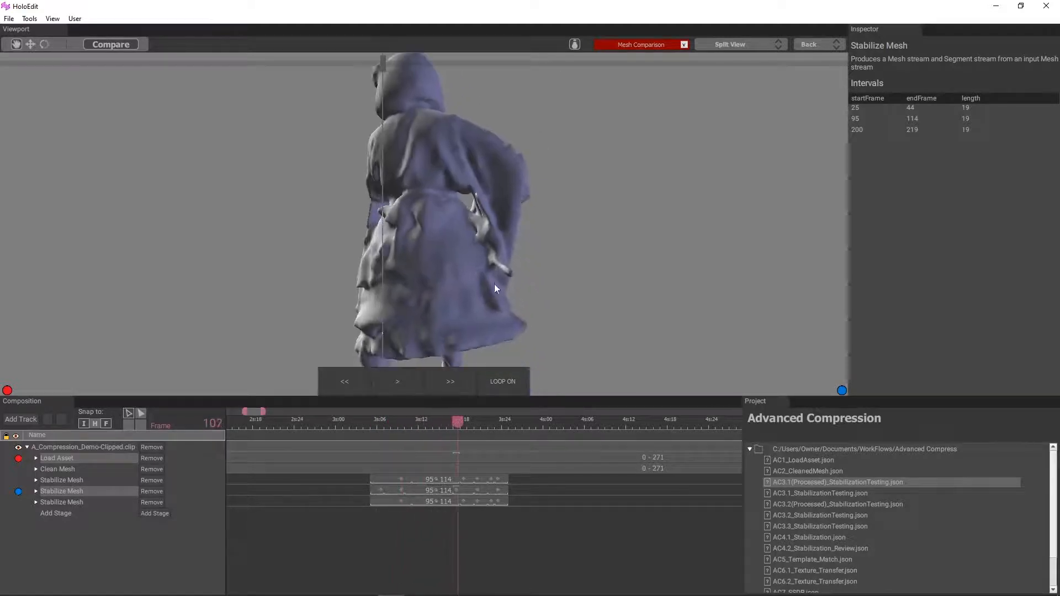
scroll(494, 284, up, 3)
drag(455, 421, 452, 423)
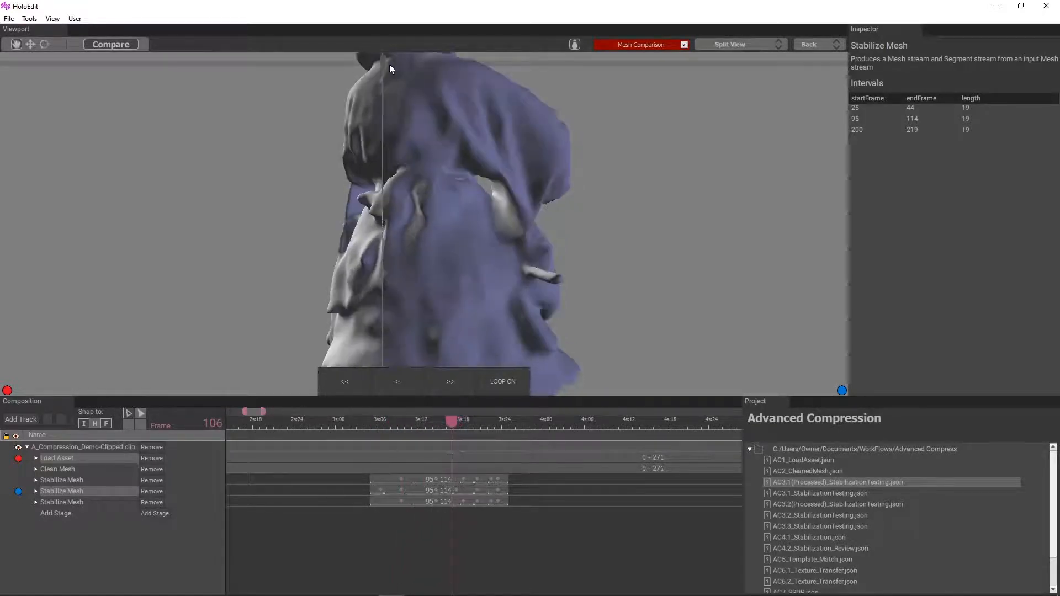
drag(383, 62, 583, 132)
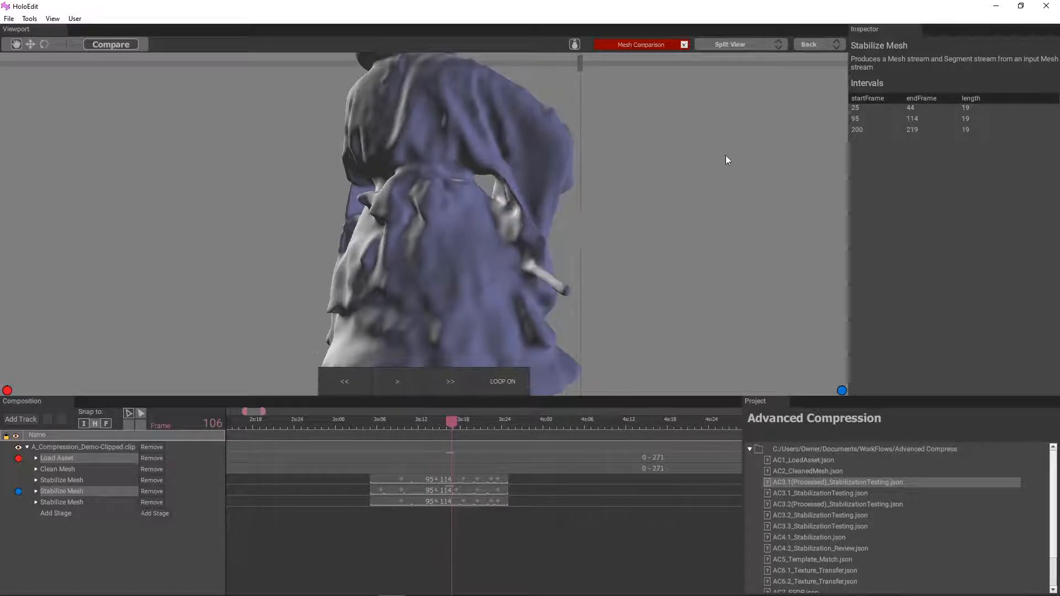
middle_drag(725, 154, 663, 152)
drag(583, 59, 492, 76)
drag(497, 98, 579, 101)
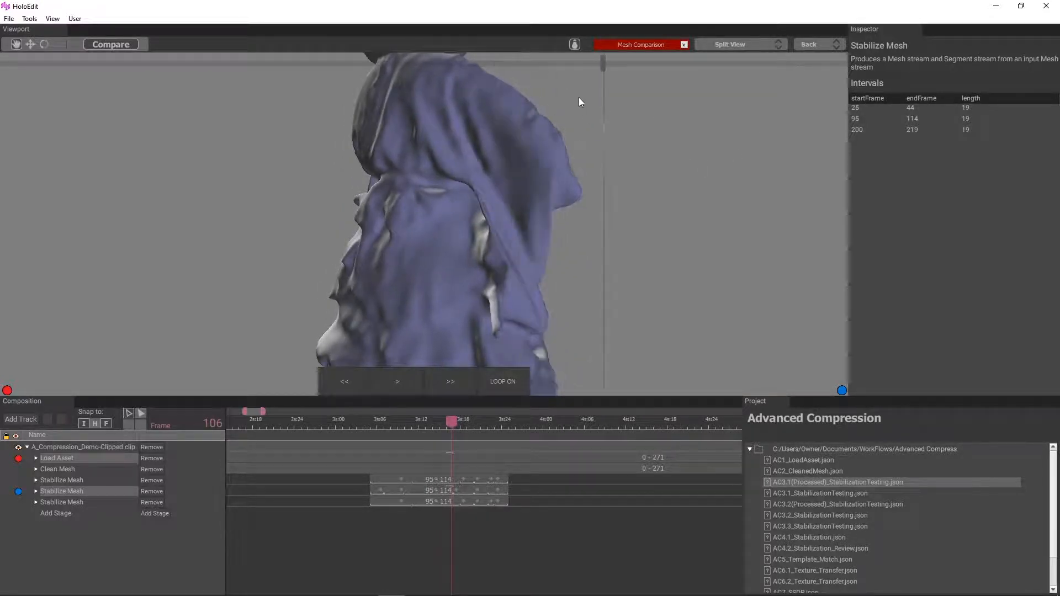
Step: Compare the meshes Side By Side, scrubbing from frame 106 back to 99 and examining the front of the figure
click(767, 43)
click(757, 111)
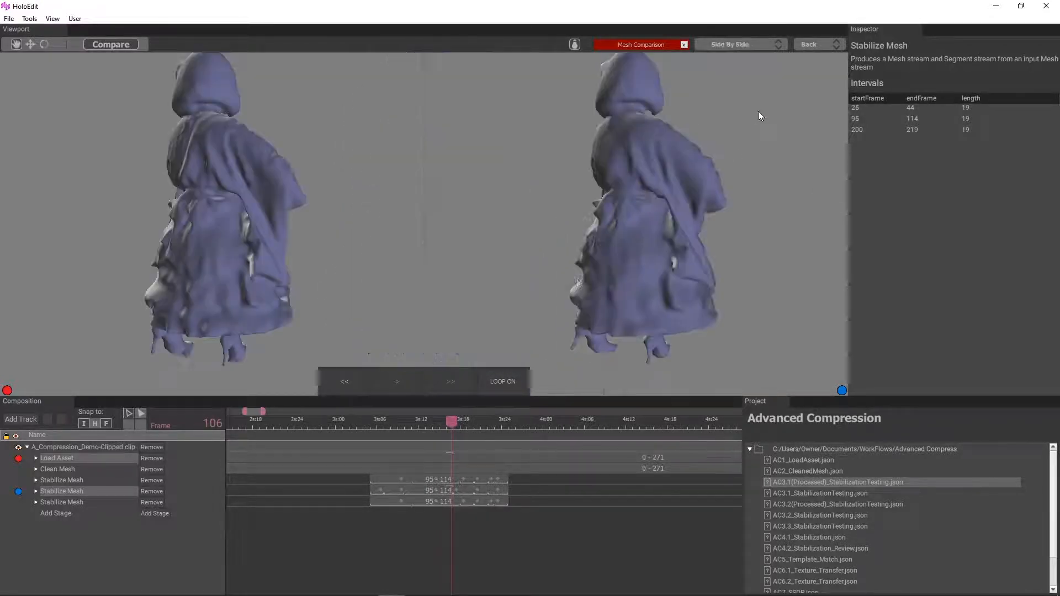
scroll(584, 187, up, 5)
drag(452, 421, 402, 438)
scroll(497, 309, down, 6)
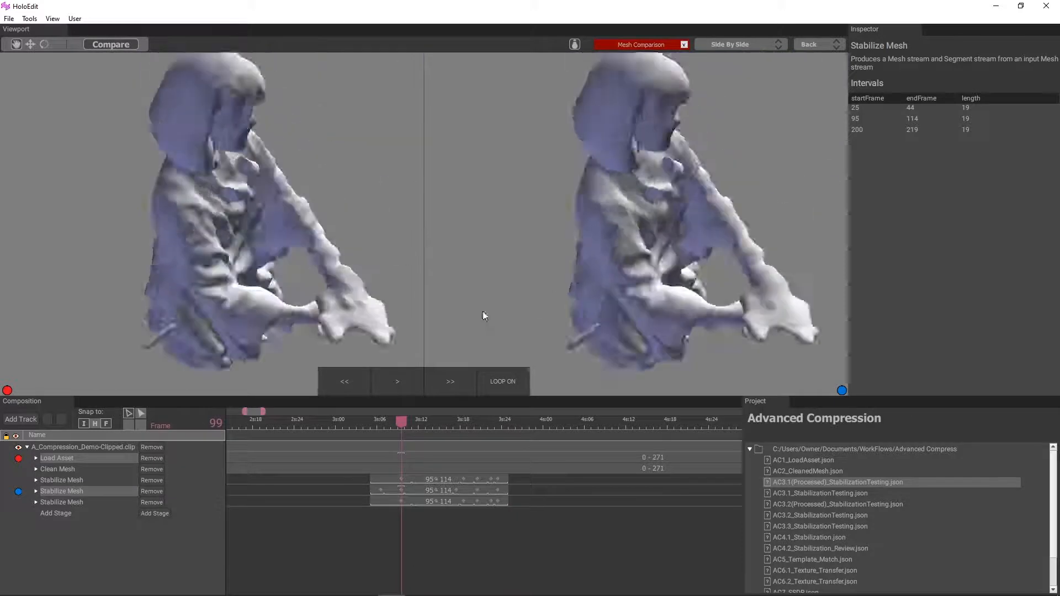
middle_drag(521, 307, 551, 239)
drag(552, 239, 580, 368)
Step: Go to frame 202 in the 200–219 interval and scrub forward to frame 221 to compare the meshes side by side
scroll(518, 521, down, 5)
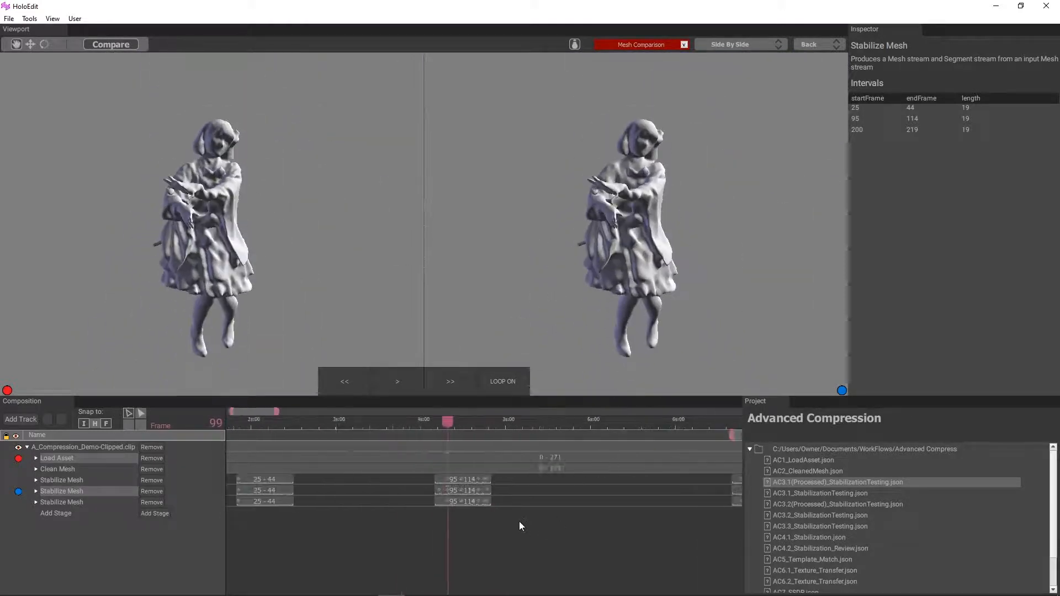
middle_drag(519, 521, 469, 443)
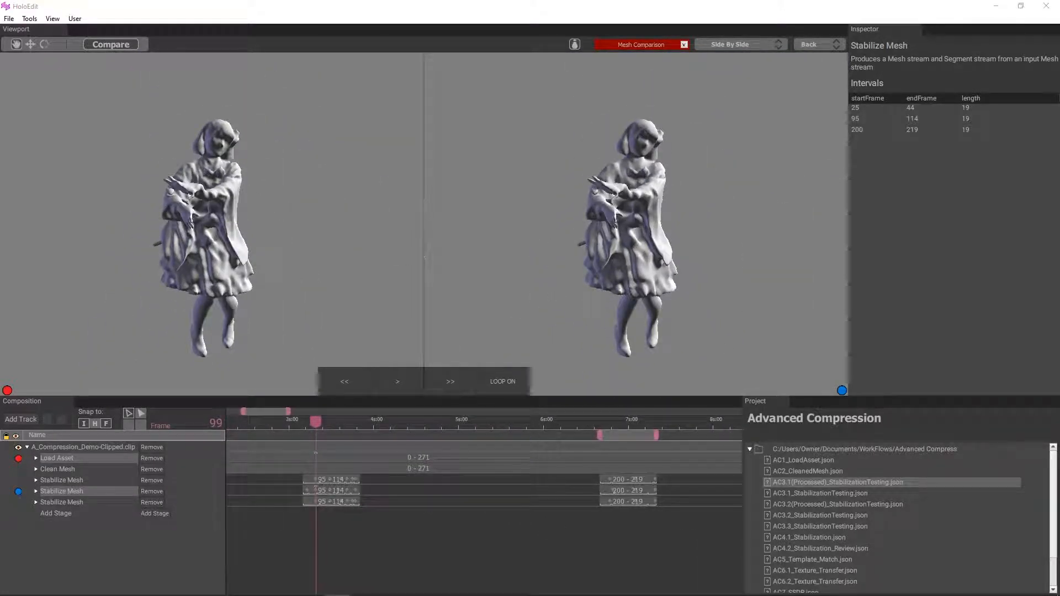
click(605, 422)
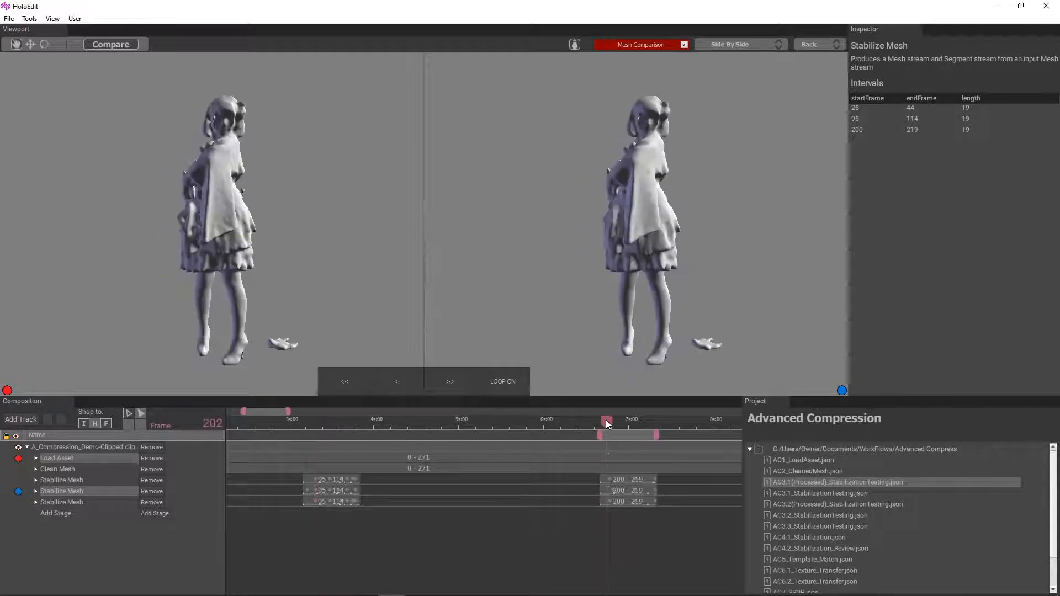
scroll(624, 329, up, 5)
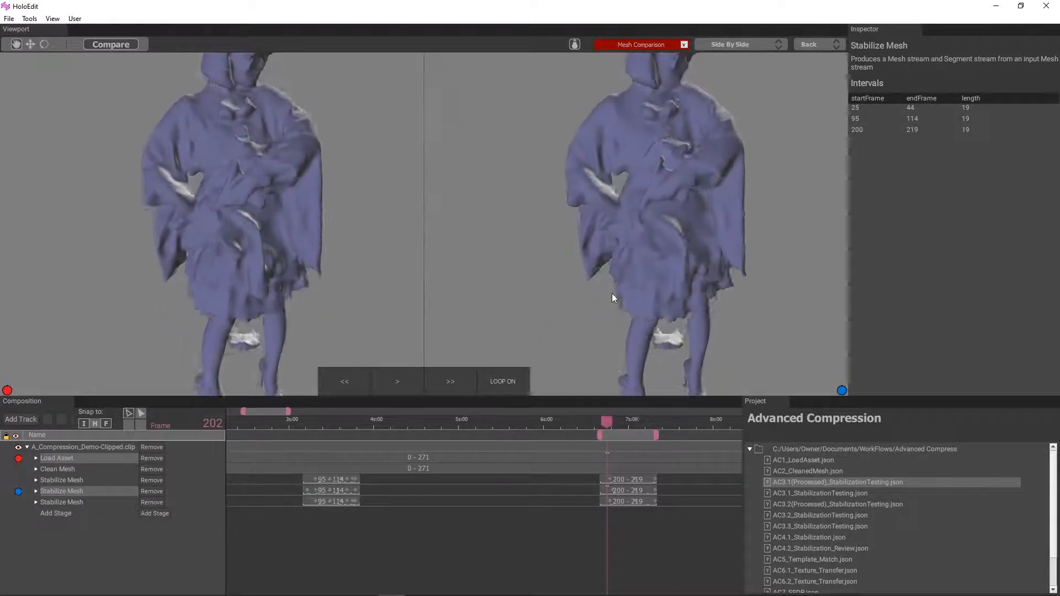
drag(602, 421, 662, 439)
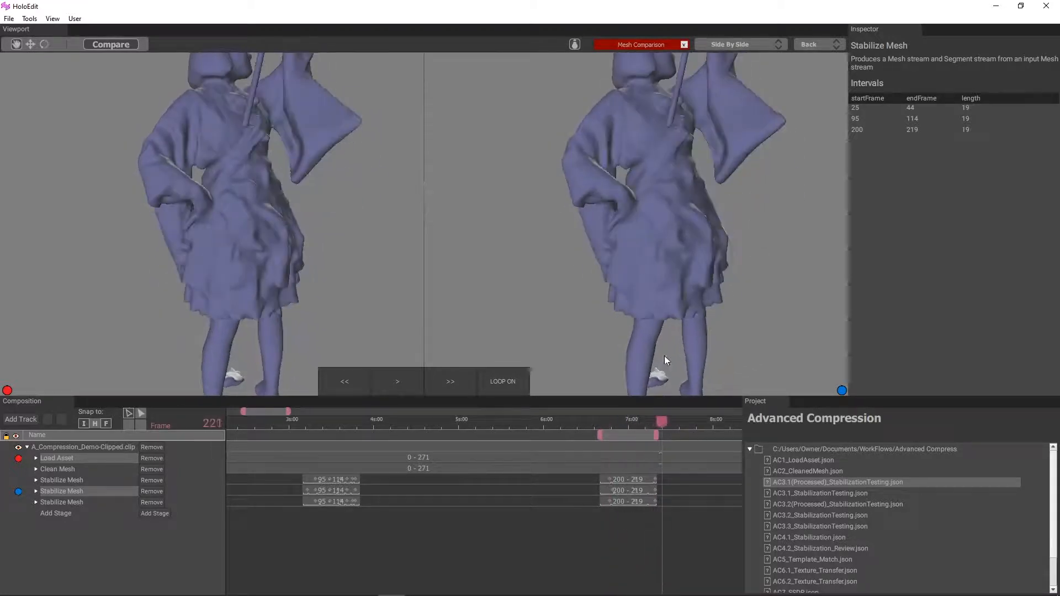
Step: Show the comparison as a Heatmap, play the 200–219 interval while viewing the figure from different sides, and pause at frame 204
click(761, 47)
click(753, 85)
click(398, 381)
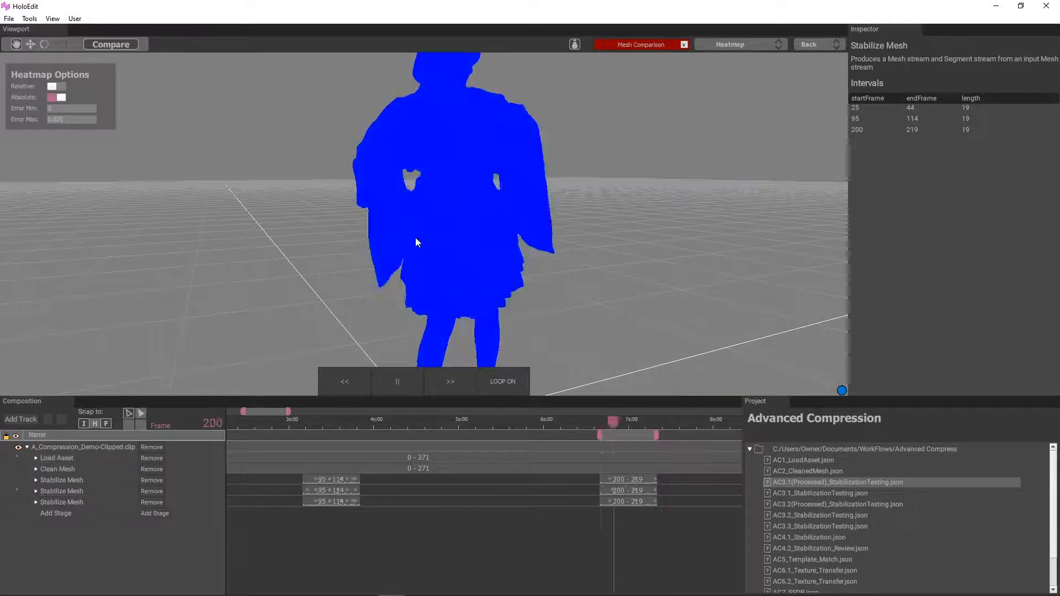
scroll(429, 207, down, 5)
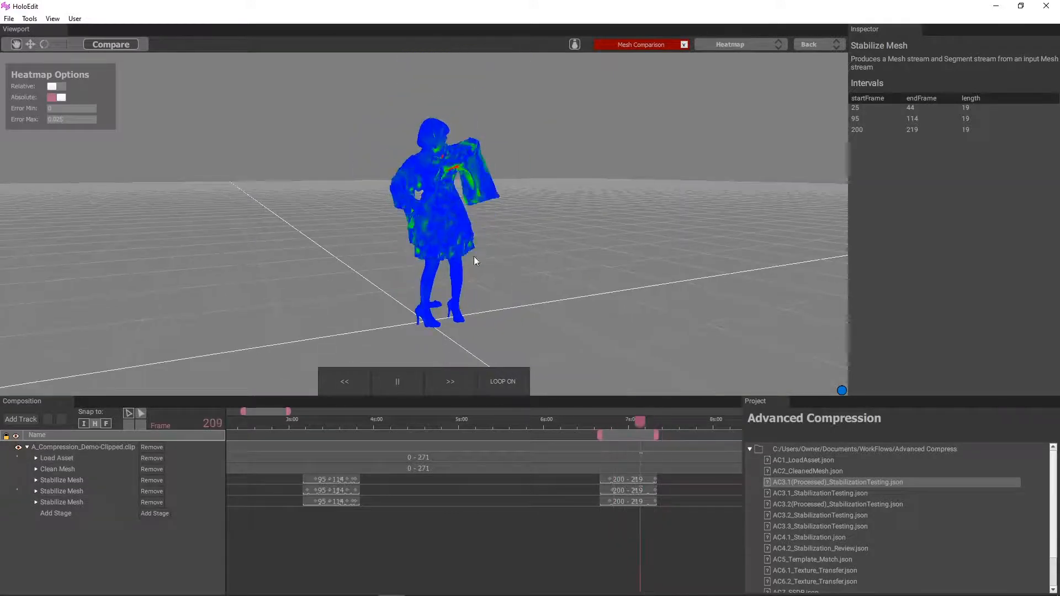
drag(474, 256, 546, 257)
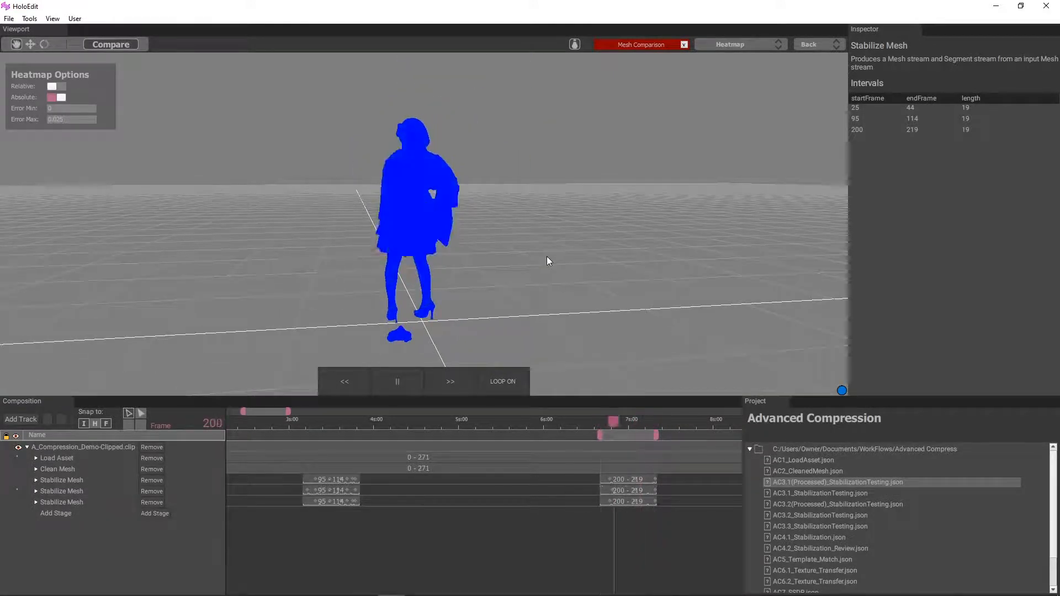
click(397, 381)
scroll(551, 253, up, 2)
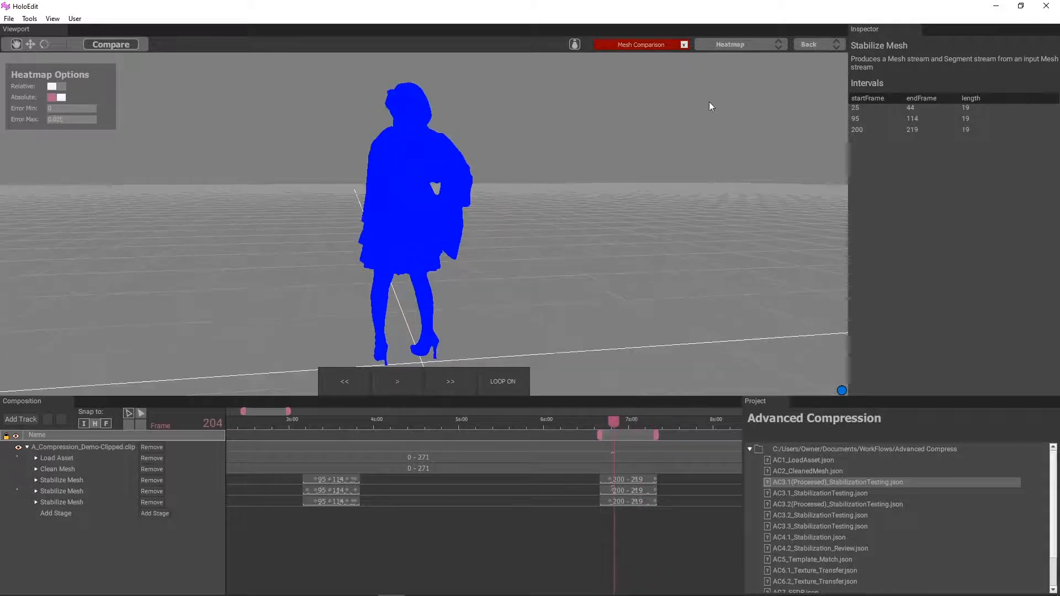
Step: Return to Side By Side and compare the back of the dress and the hanging sleeve up close at frame 204
click(763, 45)
click(738, 108)
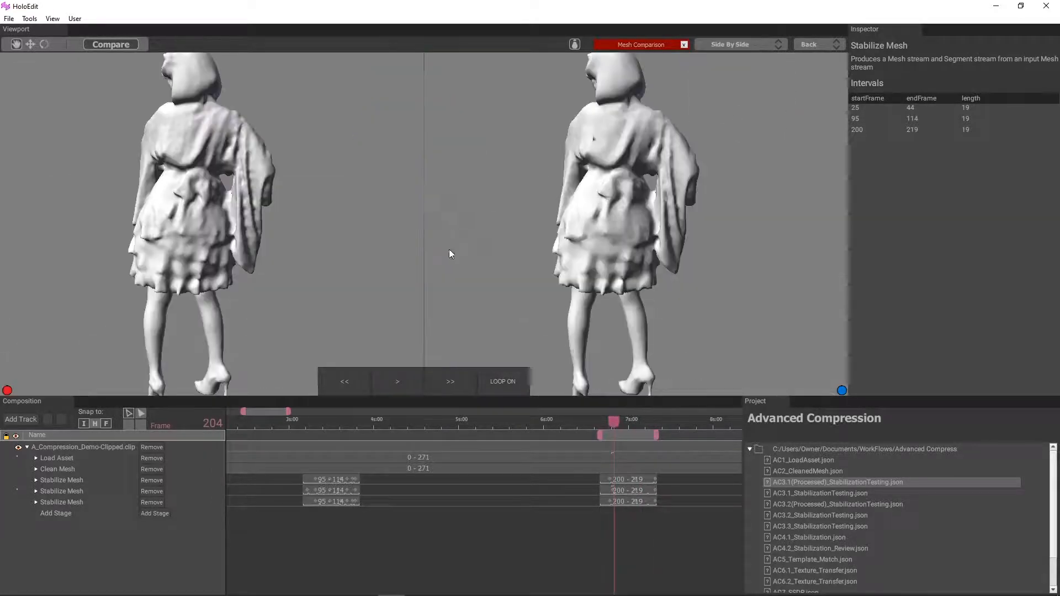
drag(448, 249, 459, 241)
mouse_move(609, 425)
mouse_down()
mouse_move(637, 423)
mouse_move(611, 425)
mouse_up()
scroll(674, 267, up, 5)
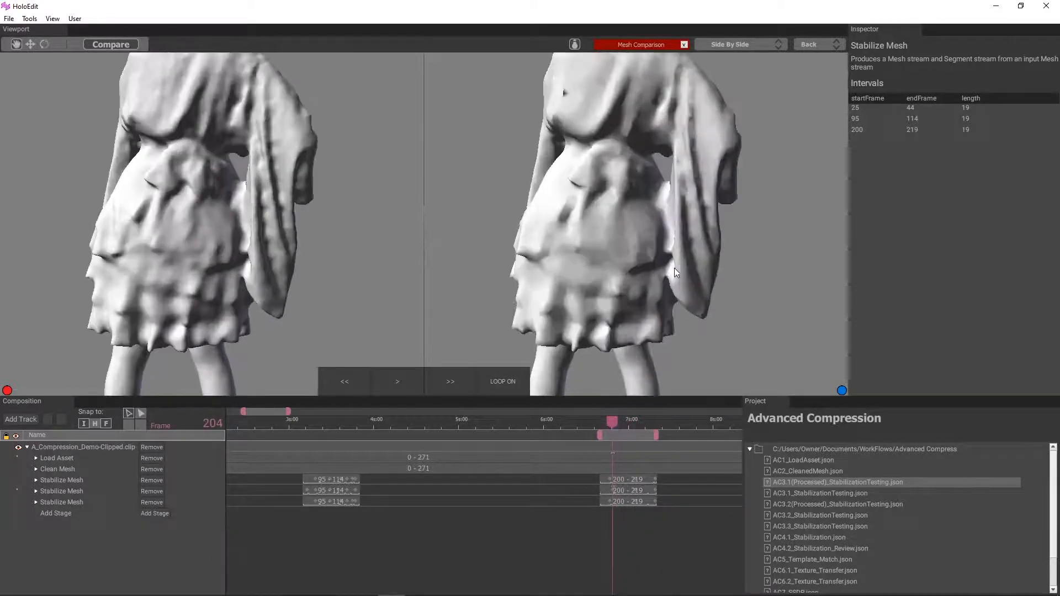
middle_drag(657, 233, 611, 220)
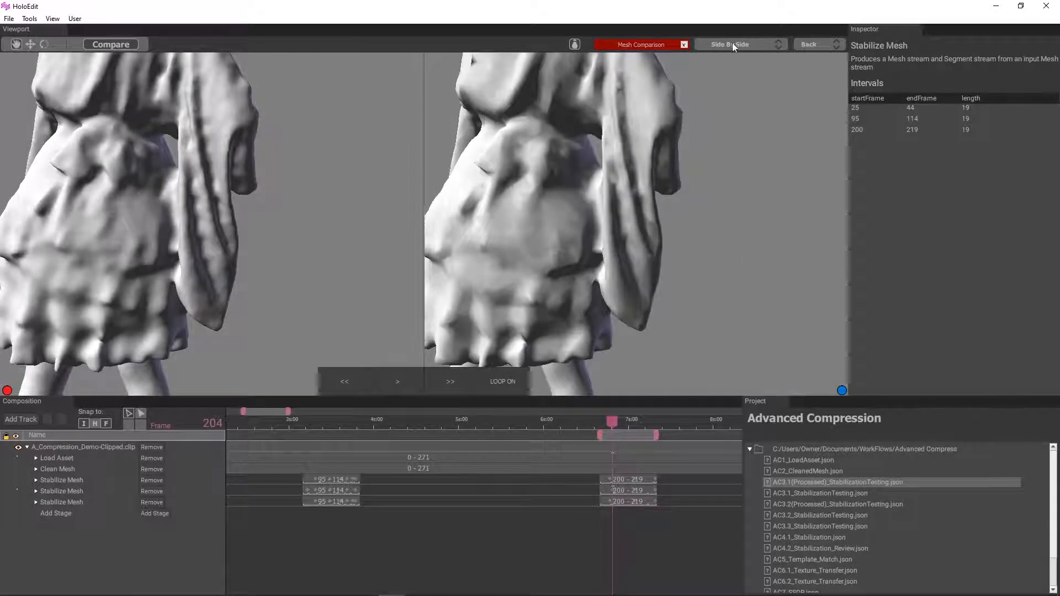
Step: Switch to Split View and compare the meshes at frames 204 and 205, moving the divider across the sleeve
click(732, 44)
click(723, 107)
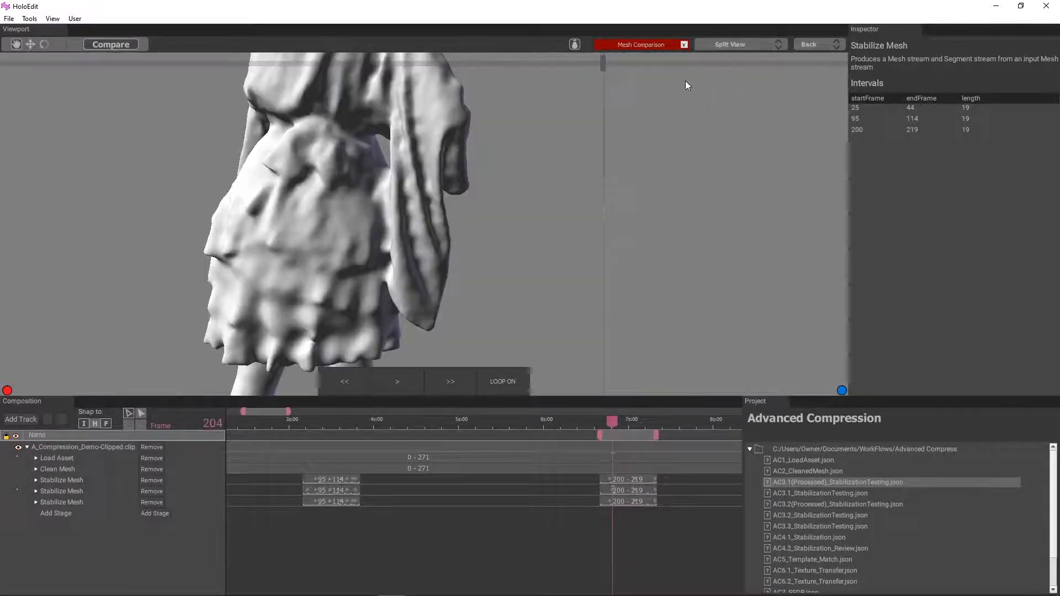
drag(599, 63, 409, 108)
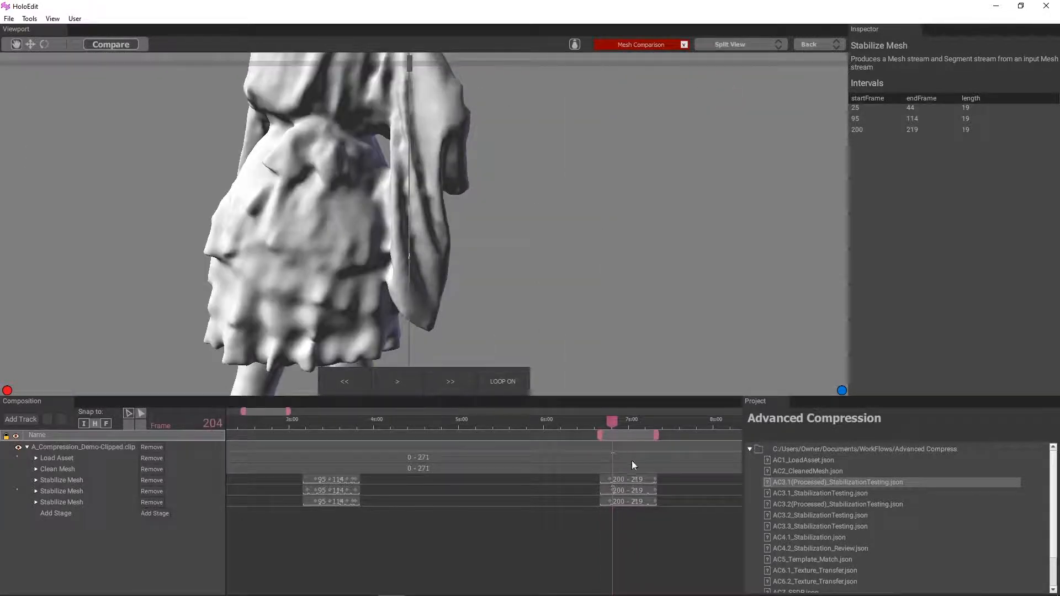
drag(613, 419, 616, 420)
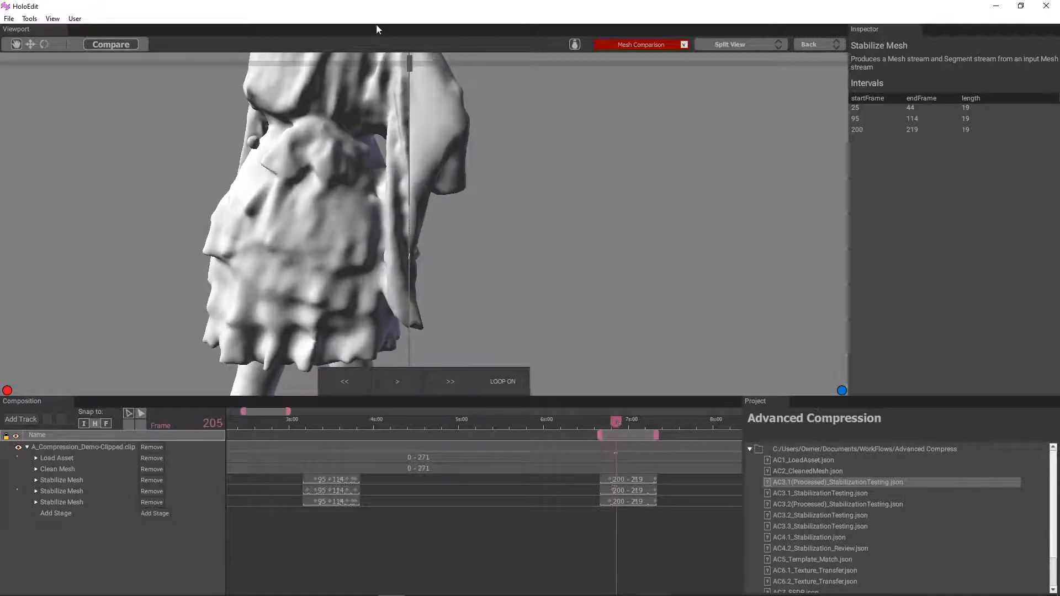
drag(408, 65, 382, 141)
middle_drag(491, 234, 373, 221)
mouse_move(384, 71)
mouse_down()
mouse_move(446, 72)
mouse_move(371, 84)
mouse_up()
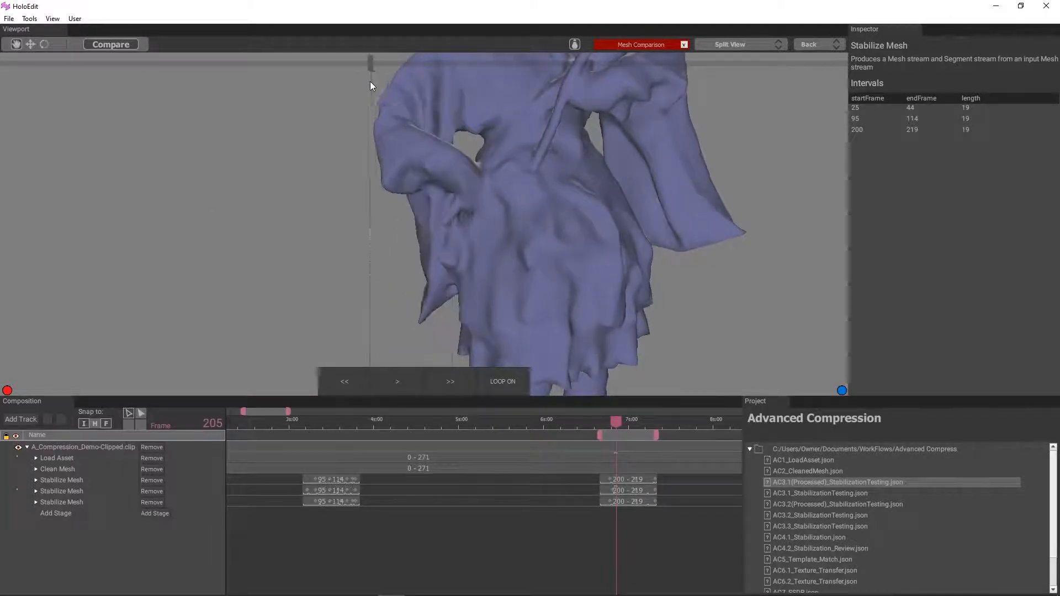
Step: Scrub to frame 218 and back to 215, sweeping the split divider across the figure to compare the upper body
middle_drag(544, 276, 529, 293)
drag(616, 422, 651, 432)
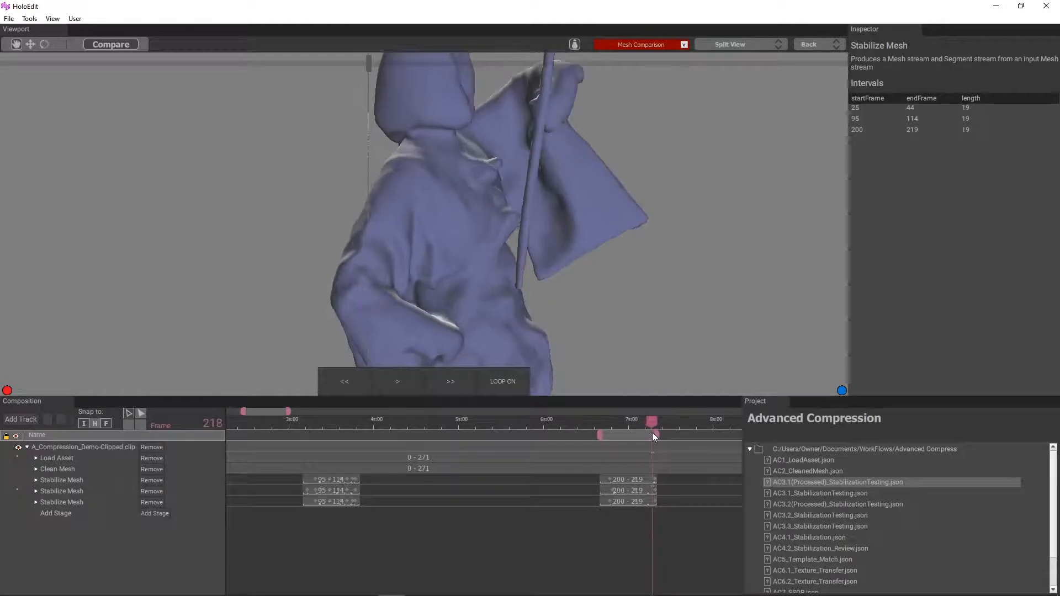
middle_drag(632, 274, 631, 267)
drag(369, 63, 607, 166)
mouse_move(652, 423)
mouse_down()
mouse_move(643, 424)
mouse_move(660, 424)
mouse_move(644, 426)
mouse_up()
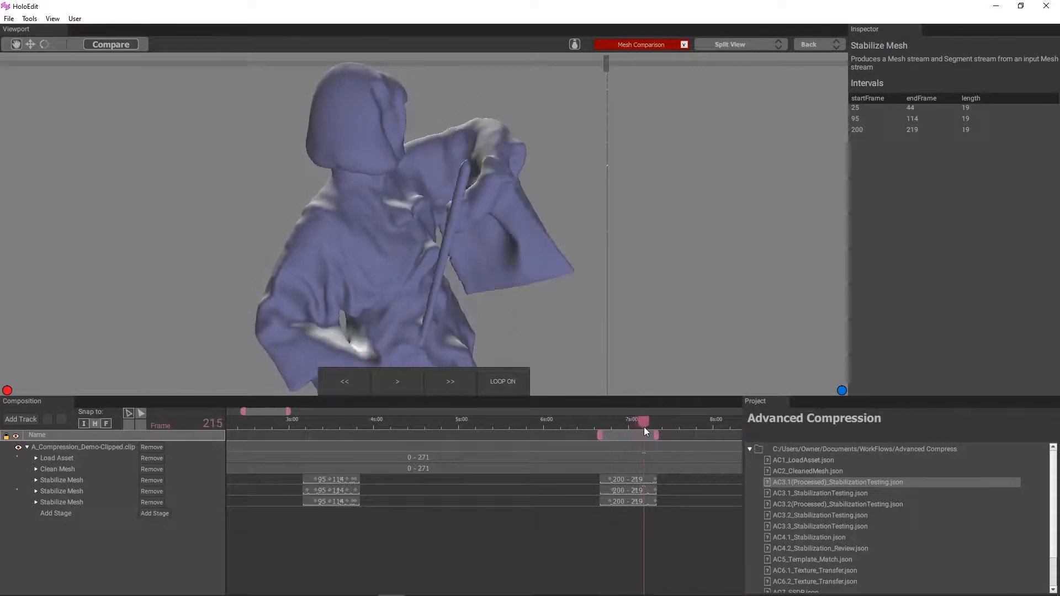
drag(606, 64, 245, 197)
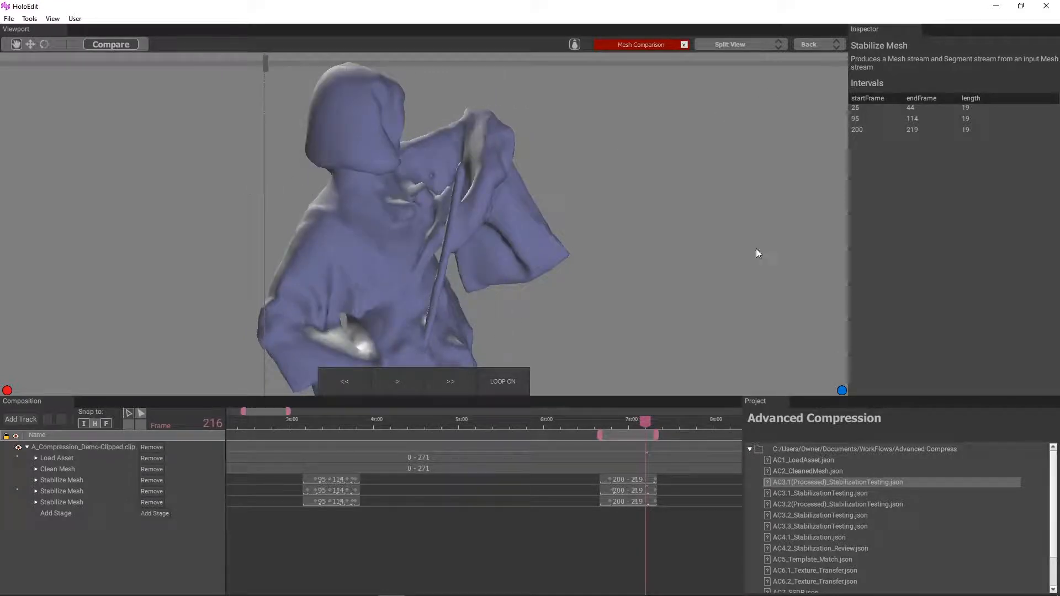
Step: Play the last Stabilize Mesh stage across all three intervals in Shaded view and pause at frame 114
scroll(509, 282, down, 5)
drag(369, 298, 514, 331)
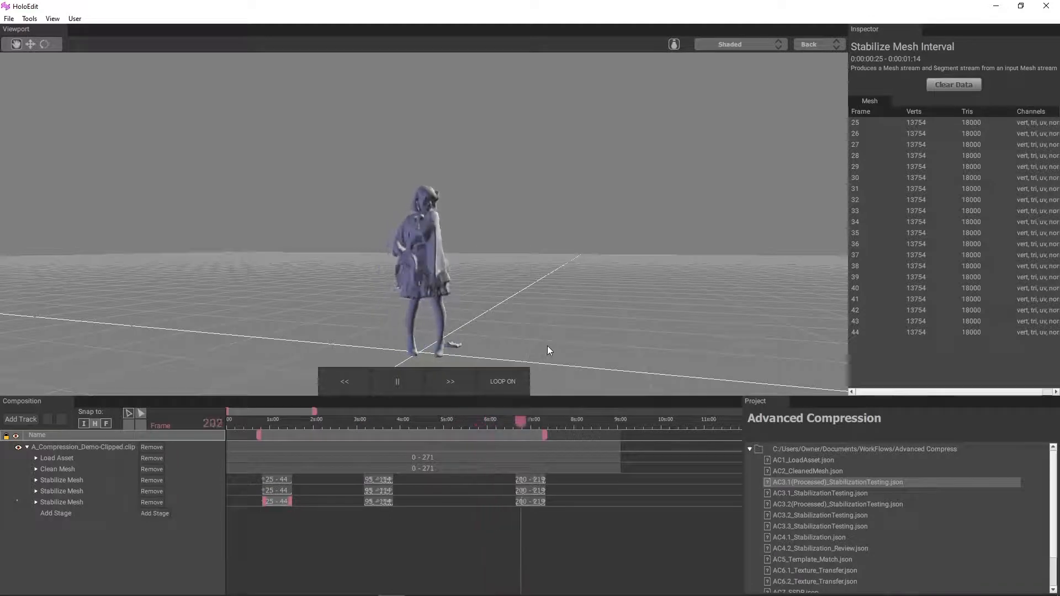
click(374, 383)
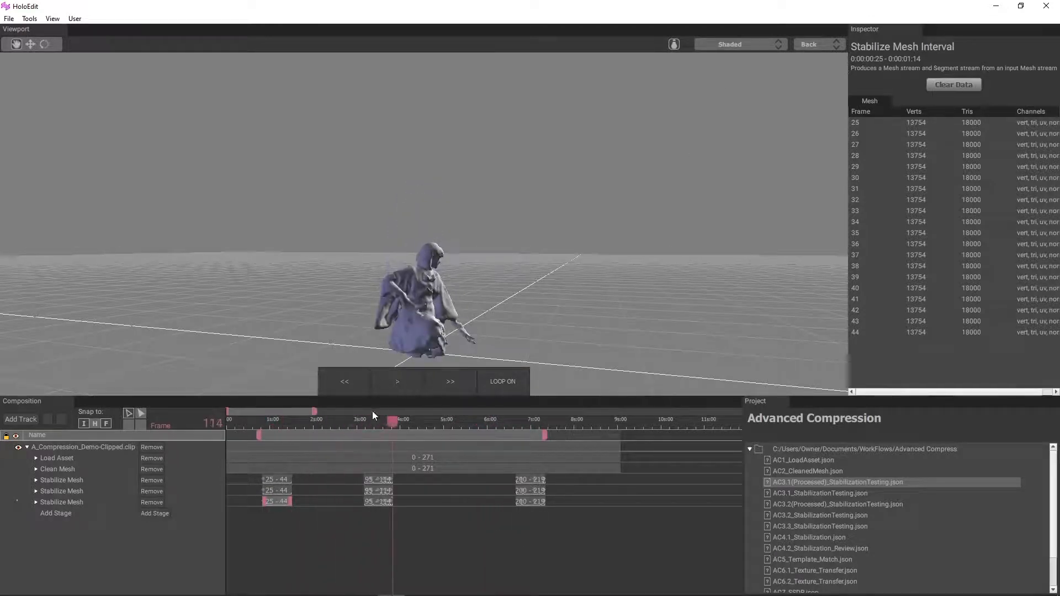
Step: Loop the last Stabilize Mesh stage's 25–44 interval and examine the figure up close, pausing at frame 37
click(288, 453)
double_click(277, 503)
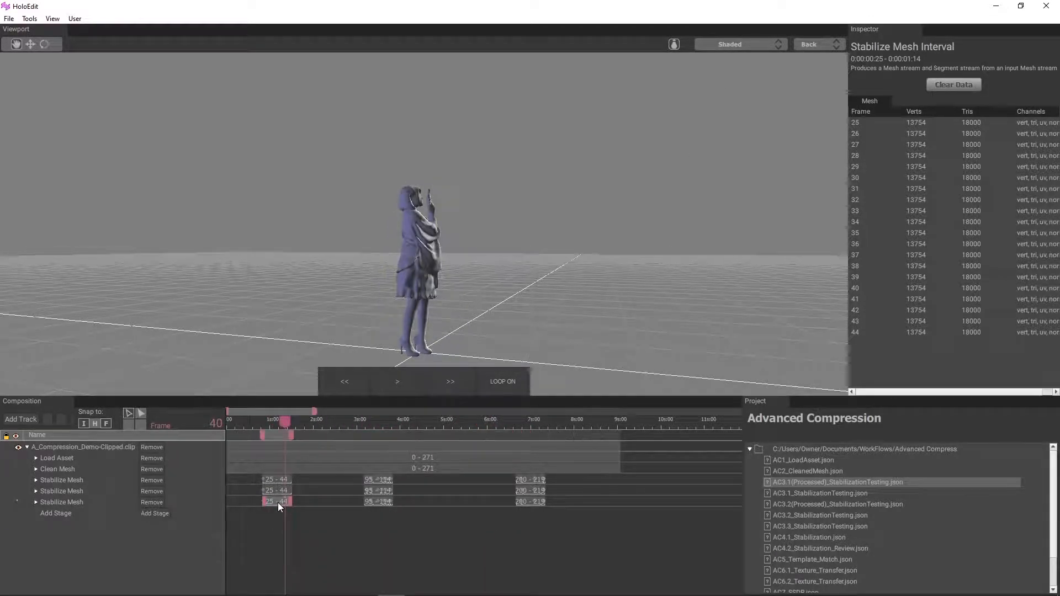
key(space)
drag(427, 262, 488, 250)
scroll(488, 250, up, 5)
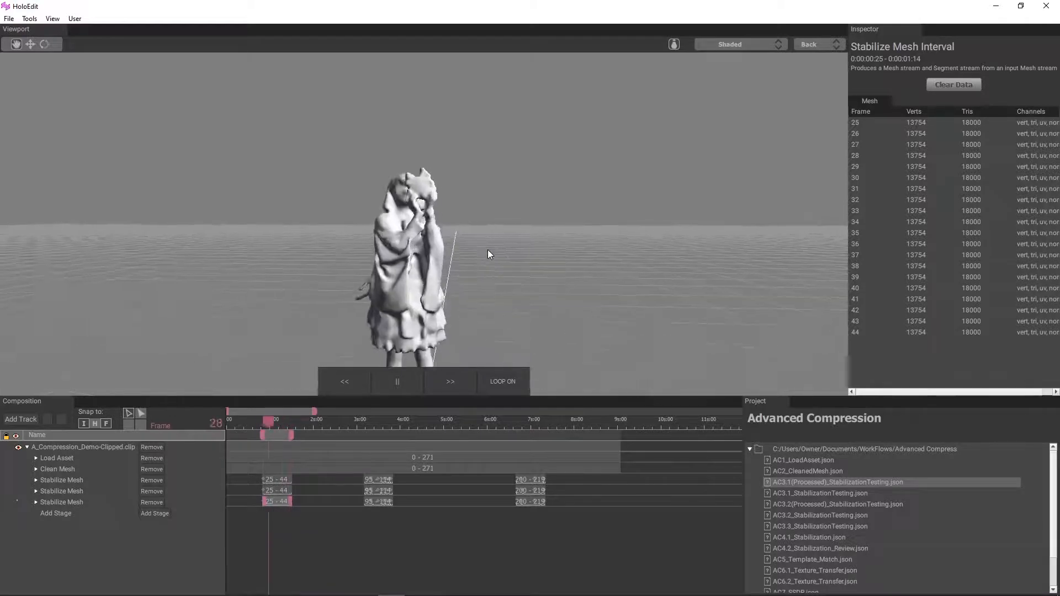
click(398, 382)
Step: Loop the last Stabilize Mesh stage's 95–114 interval, view the figure from several sides, and pause at frame 98
click(380, 502)
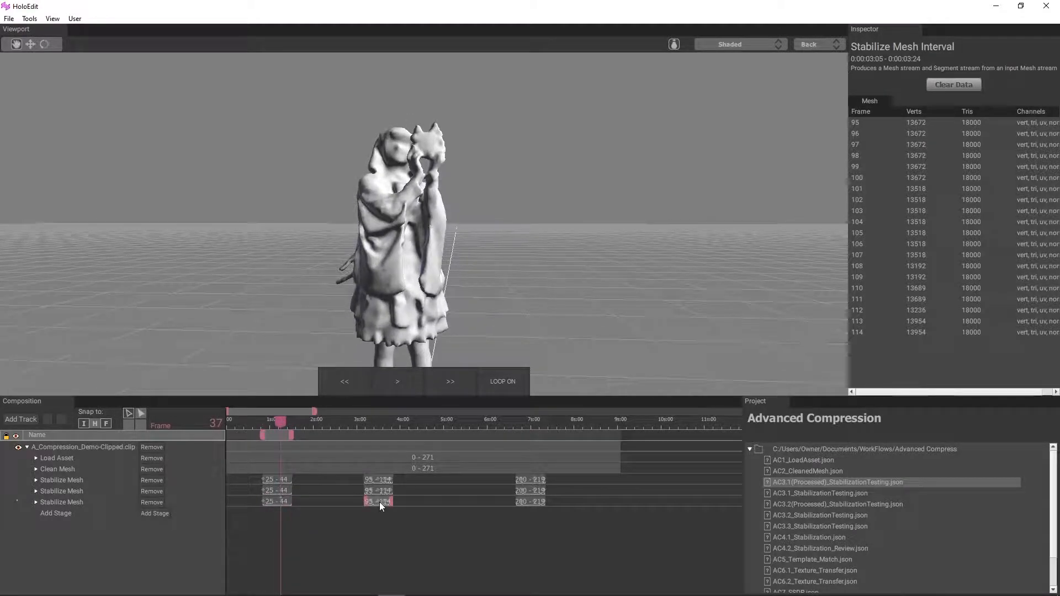
double_click(379, 502)
key(space)
drag(321, 283, 395, 287)
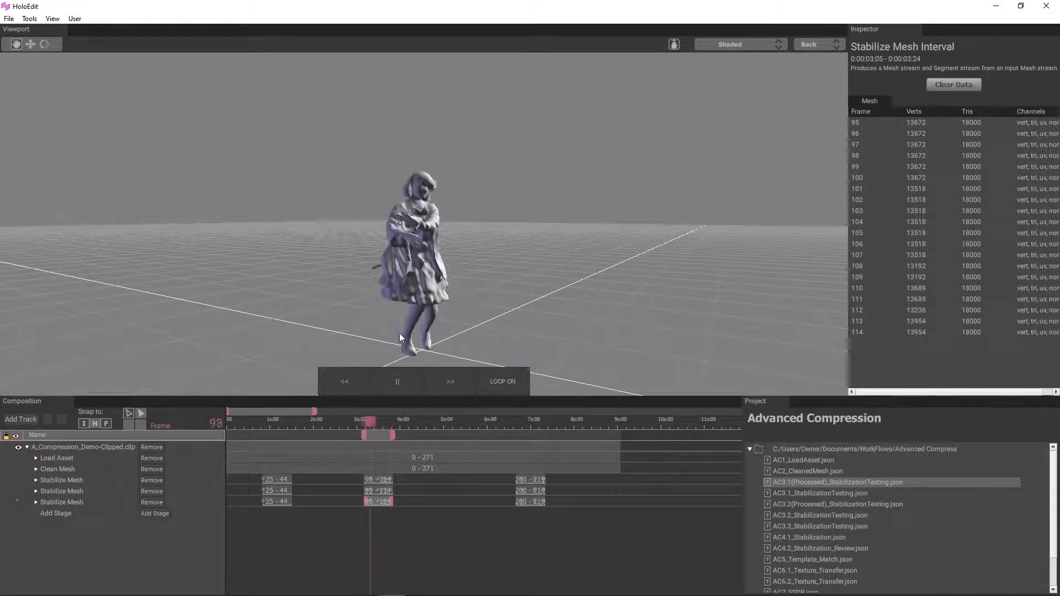
drag(399, 332, 444, 294)
key(space)
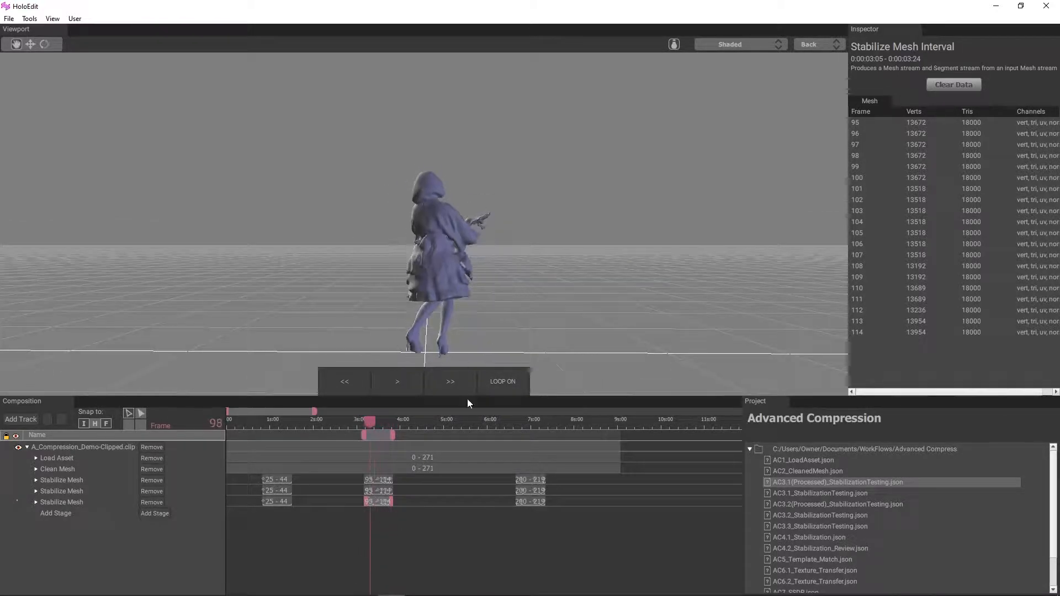
Step: Loop the last Stabilize Mesh stage's 200–219 interval, view the figure from another side, and pause playback
double_click(535, 501)
key(space)
drag(572, 203, 509, 288)
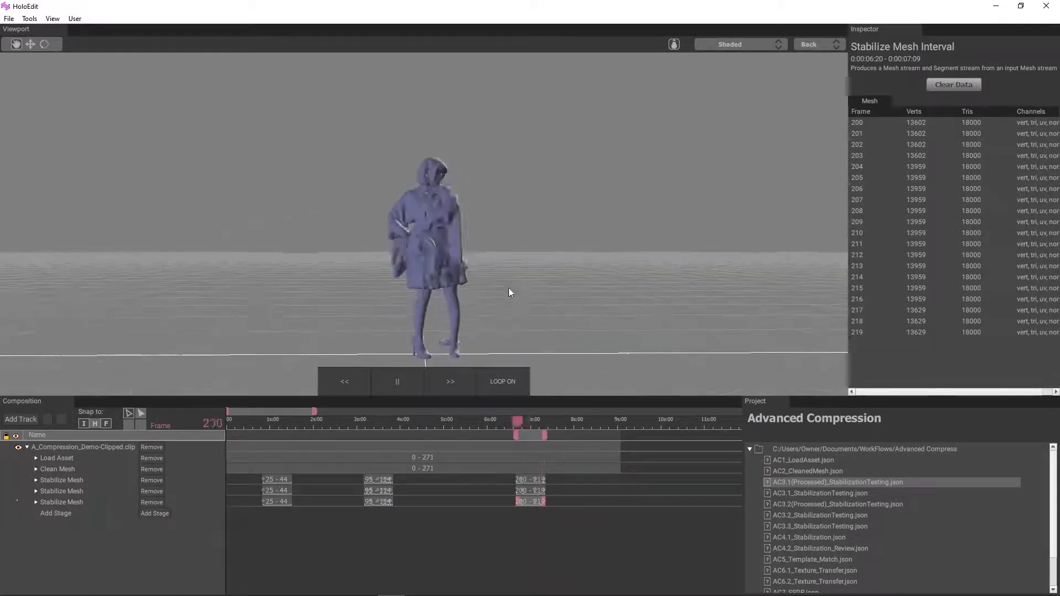
click(396, 388)
Step: Scrub to frame 51 and start a mesh comparison between Load Asset and the last Stabilize Mesh stage
drag(543, 422, 300, 442)
drag(426, 286, 346, 244)
scroll(345, 244, up, 5)
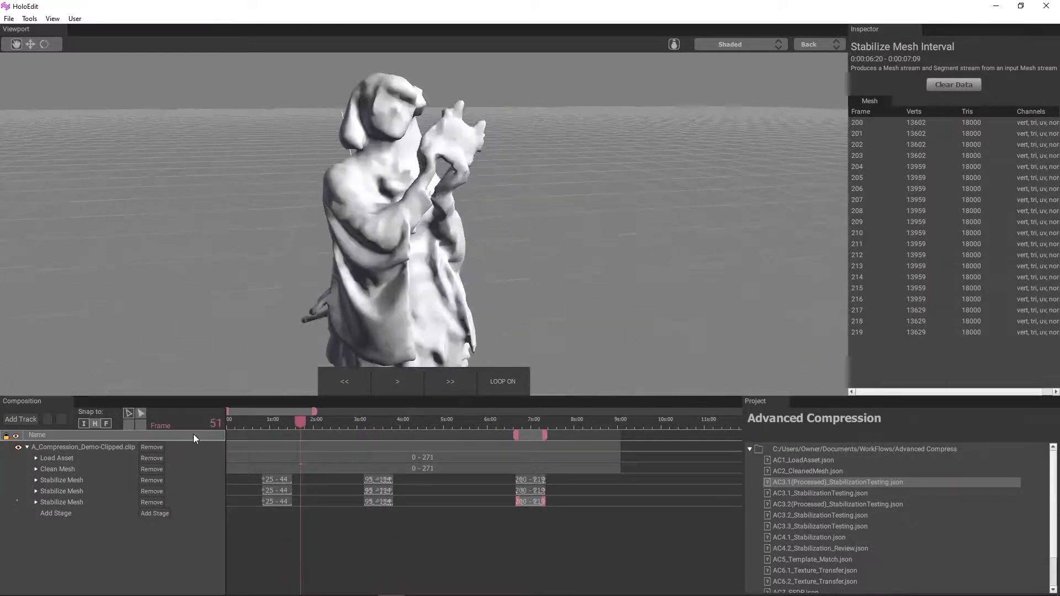
click(64, 459)
ctrl+click(73, 503)
click(762, 44)
click(124, 46)
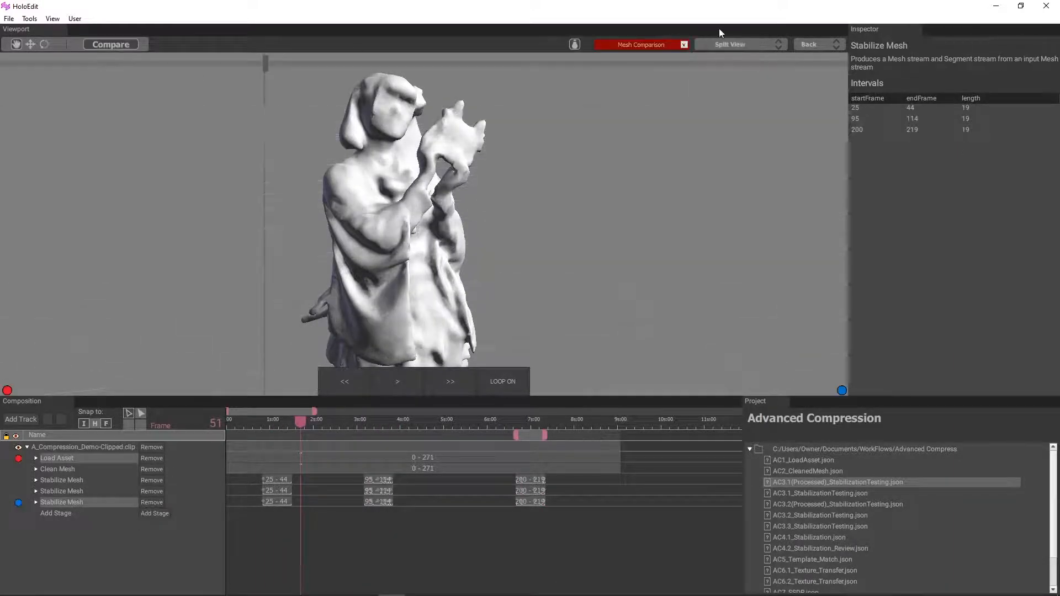
Step: Show this comparison as a Heatmap and move to frame 44 at the end of the 25–44 interval
click(730, 44)
click(735, 86)
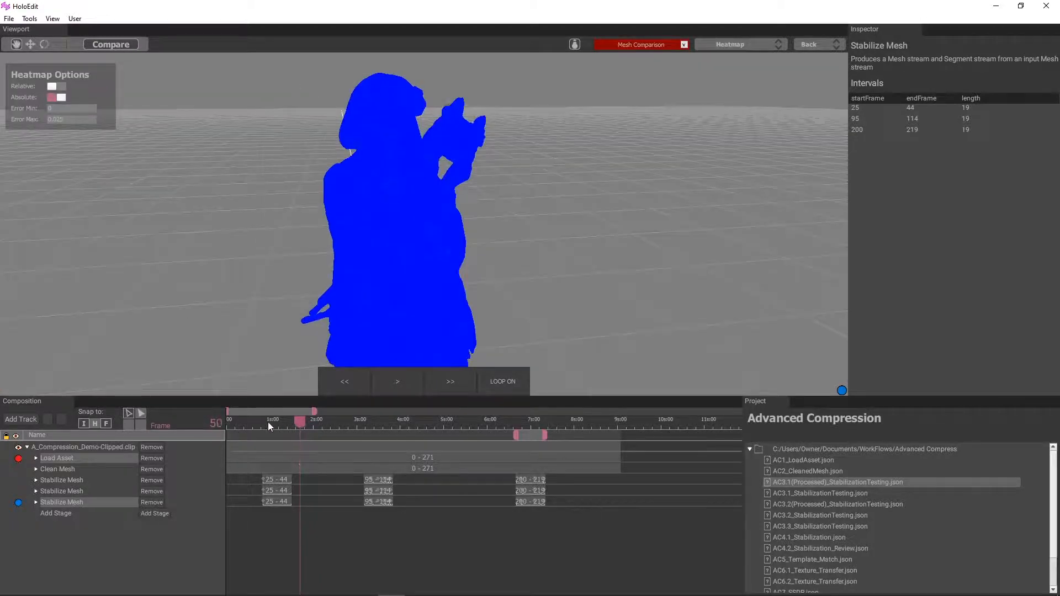
click(287, 424)
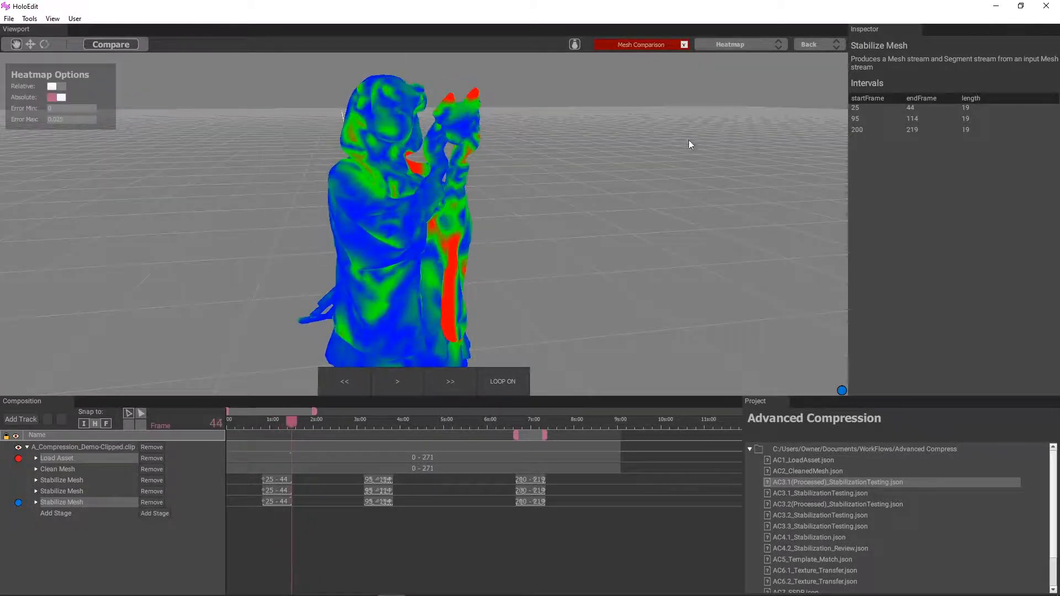
Step: Leave the comparison by selecting the Clean Mesh stage and expand the first Stabilize Mesh stage's parameters
click(76, 467)
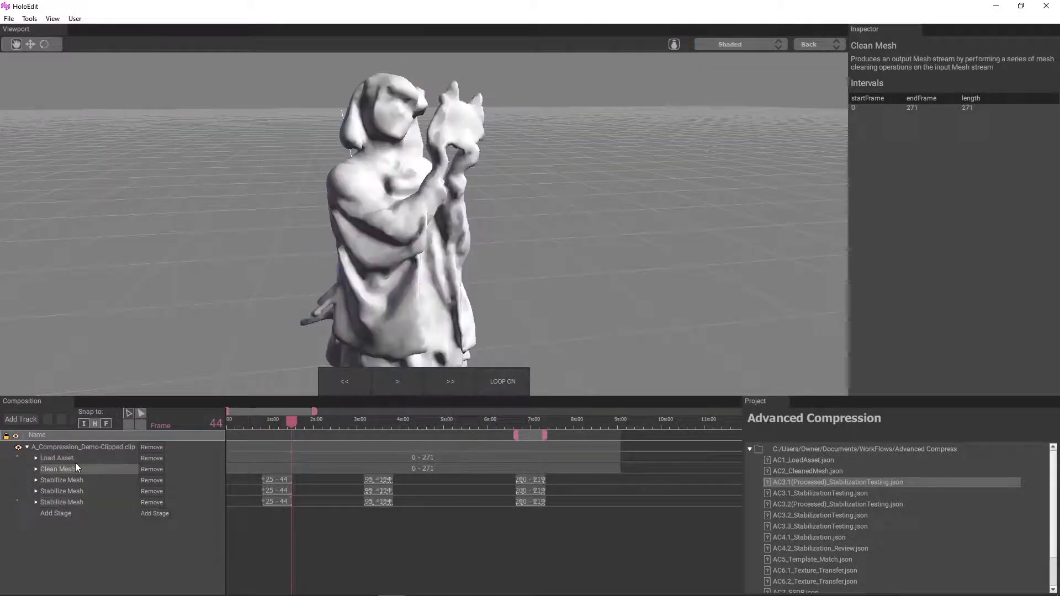
click(36, 480)
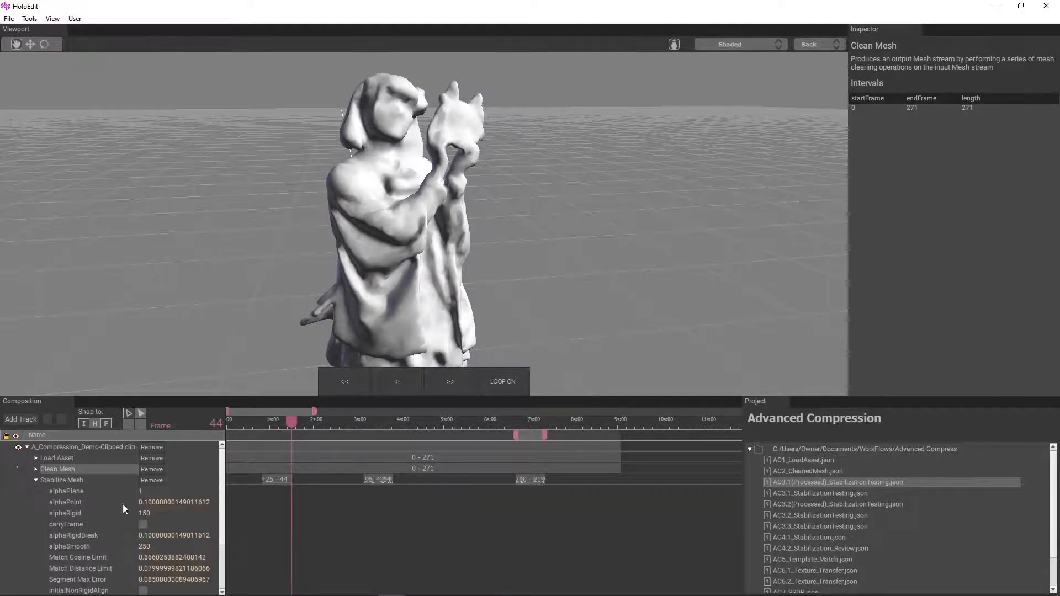
Step: Scrub the Clean Mesh result past the 200–219 interval to frame 227
scroll(276, 542, up, 2)
scroll(273, 542, down, 3)
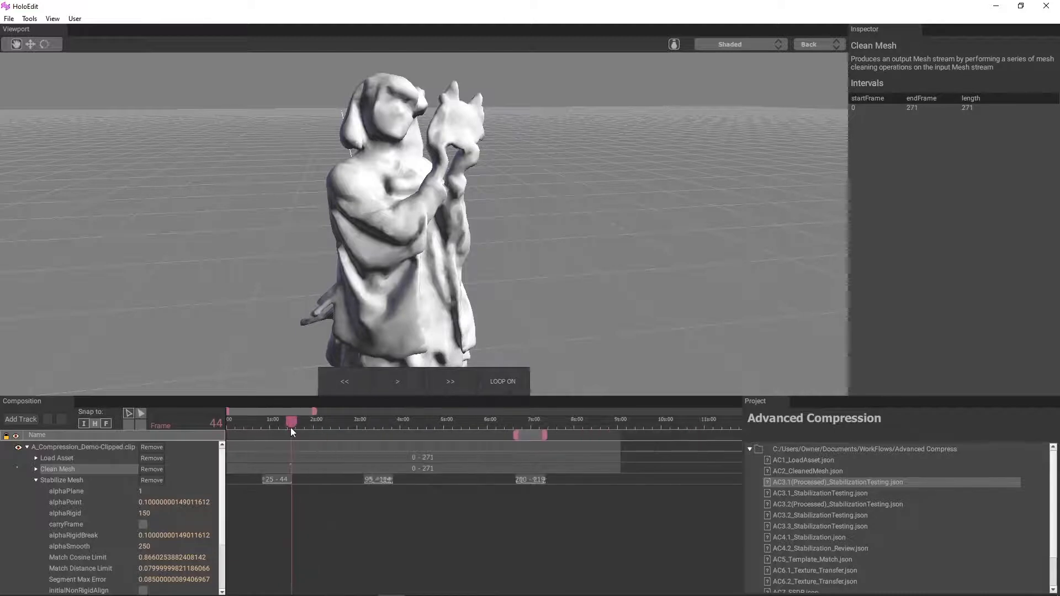
drag(290, 423, 545, 466)
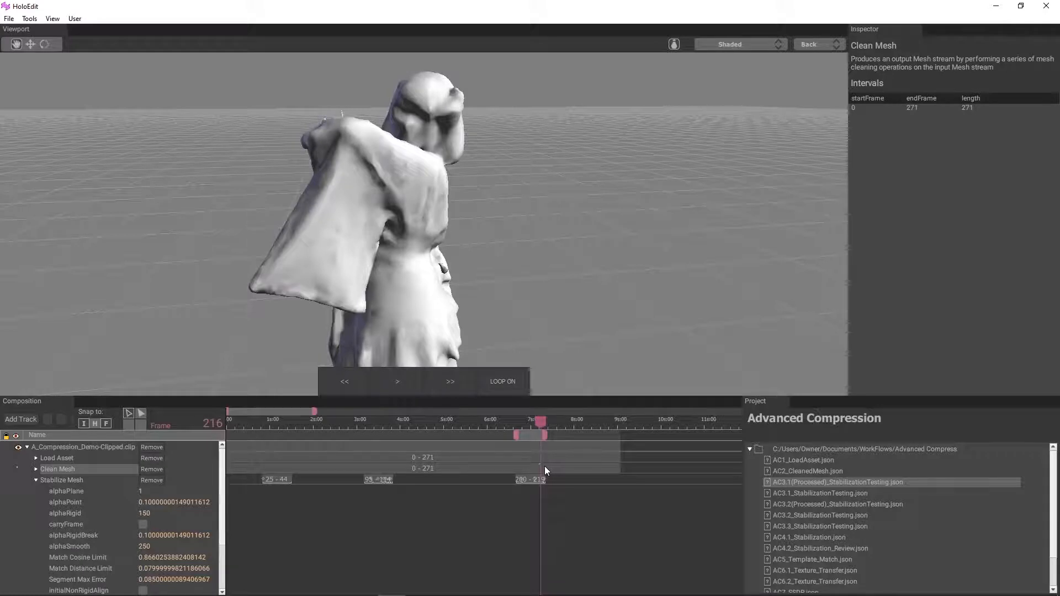
drag(544, 466, 559, 467)
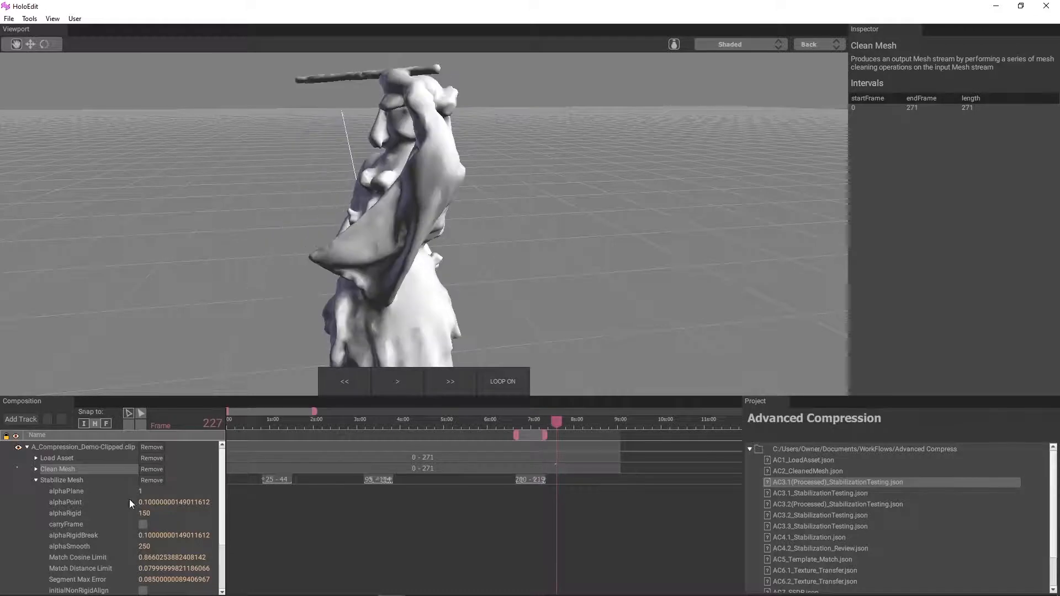
Step: Set the first Stabilize Mesh stage's alphaPoint to 0.05
scroll(148, 534, down, 1)
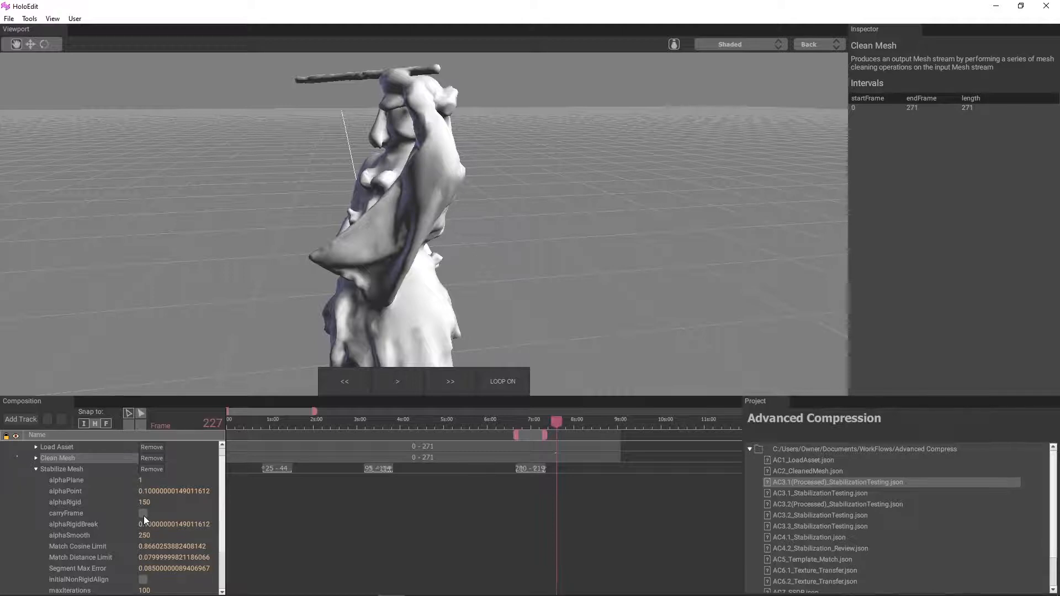
scroll(144, 515, down, 1)
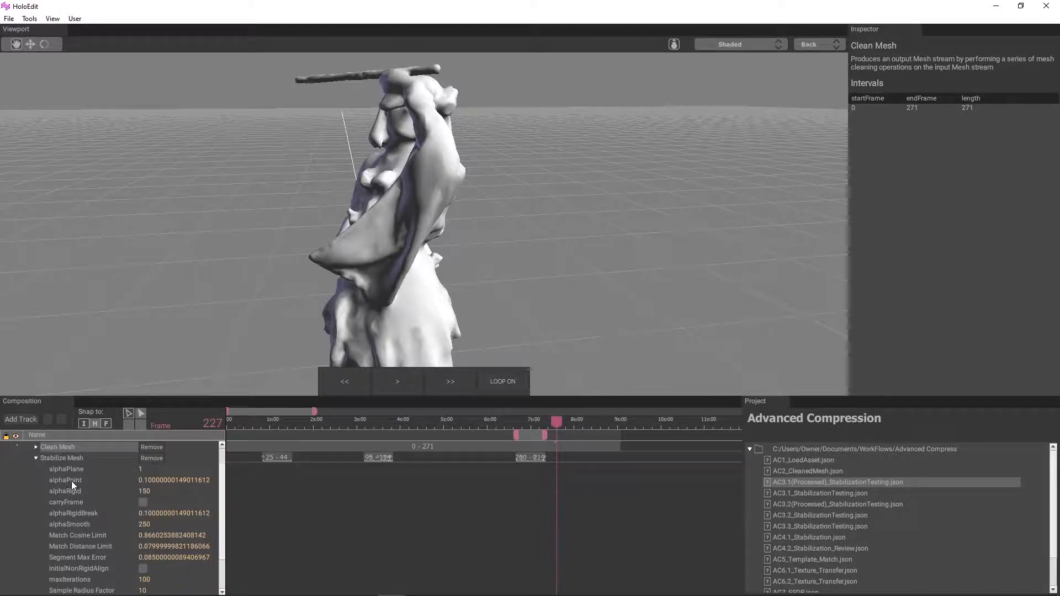
double_click(150, 481)
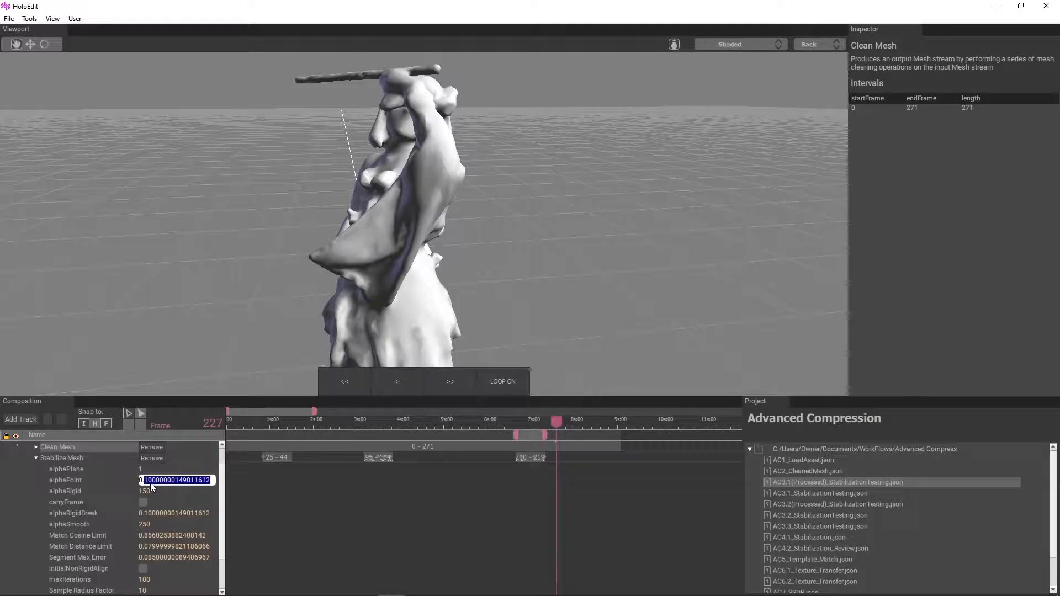
text(05)
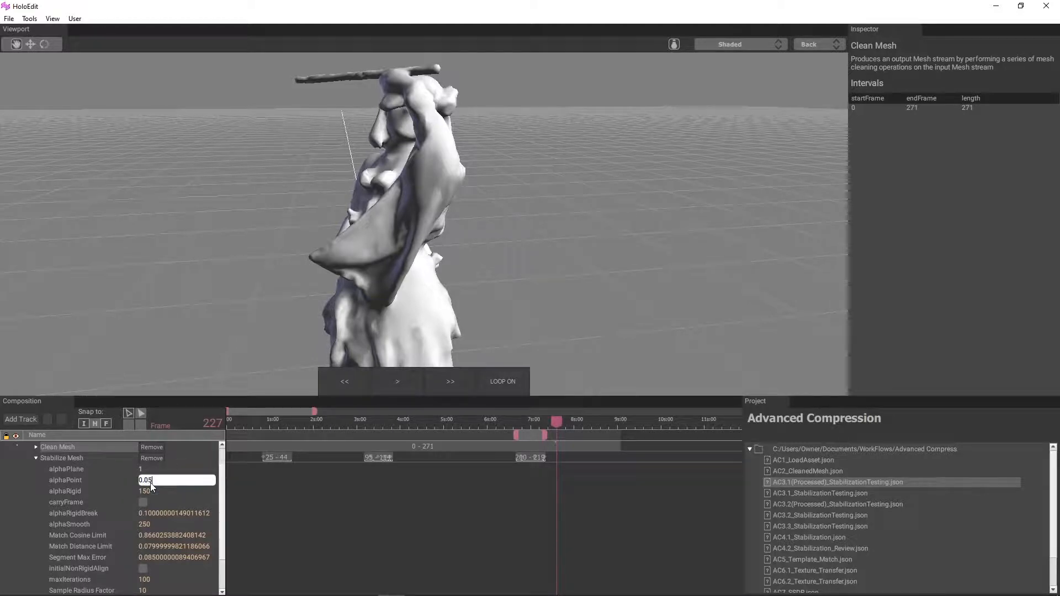
key(Return)
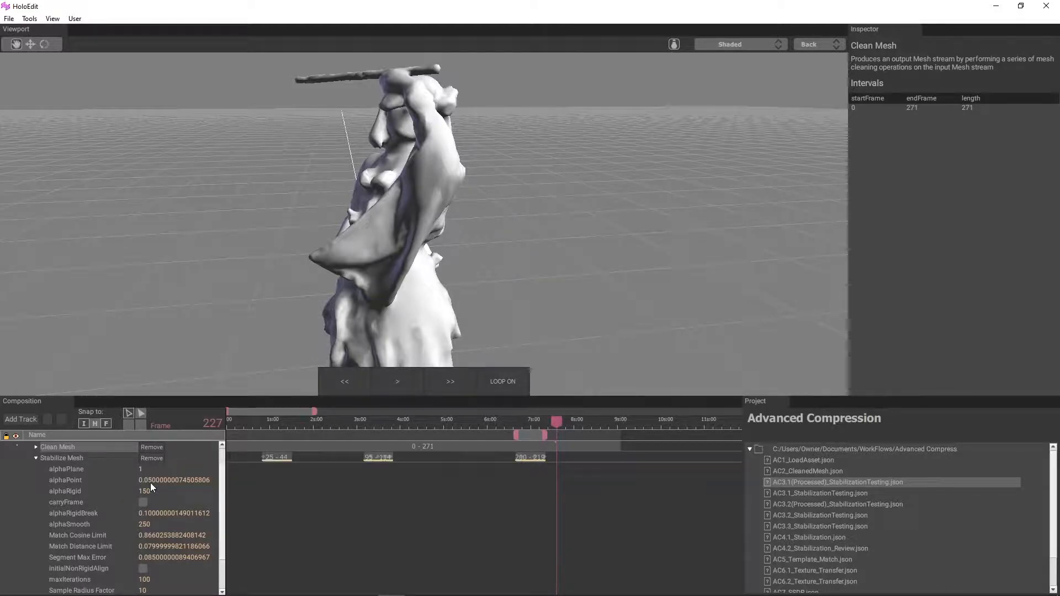
Step: Set the first Stabilize Mesh stage's alphaRigid to 125 and its alphaSmooth to 200
double_click(148, 489)
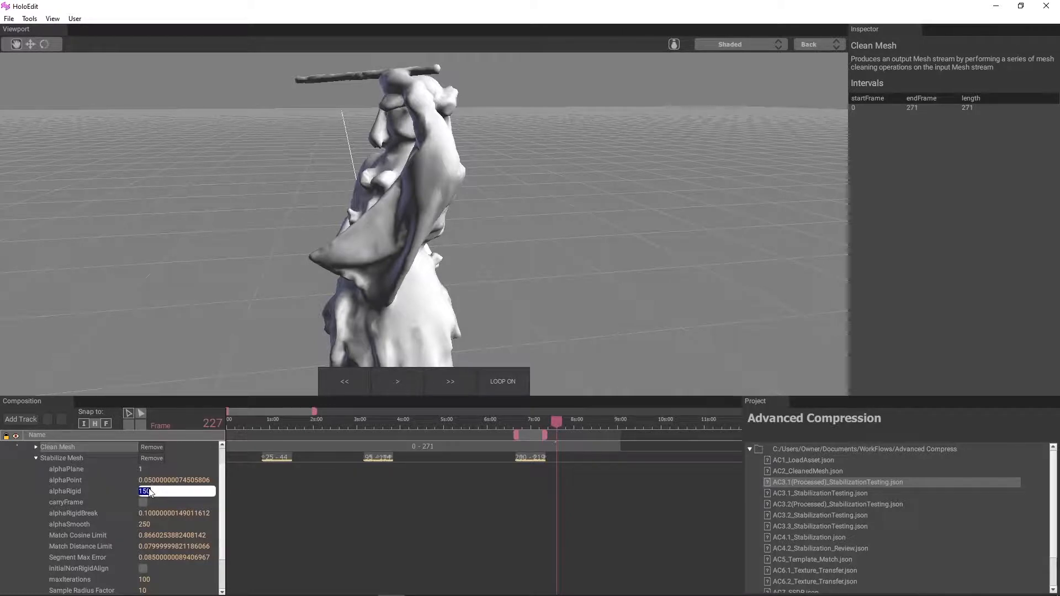
text(125)
key(Return)
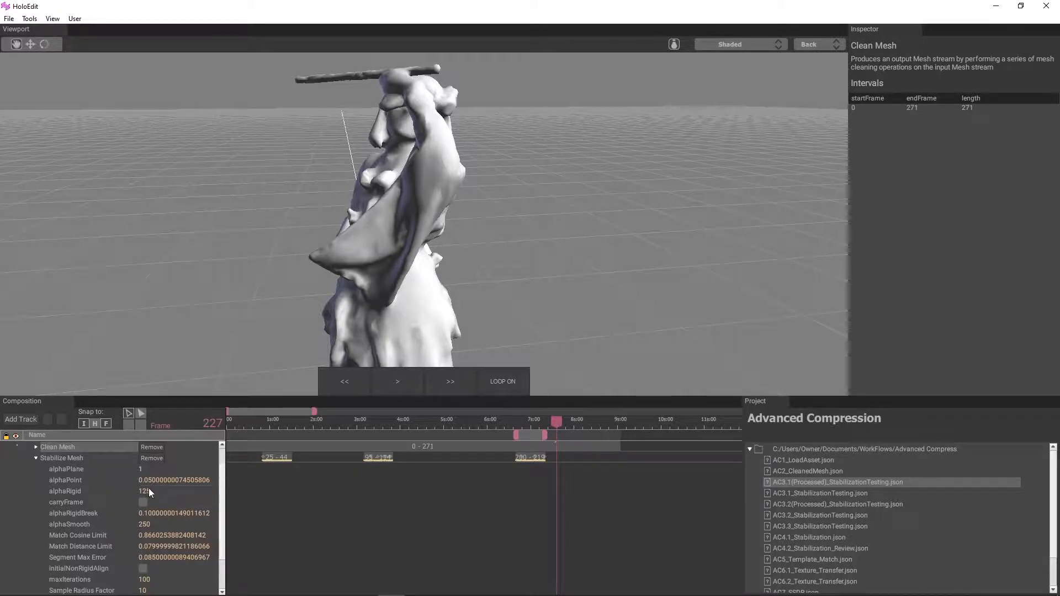
double_click(148, 522)
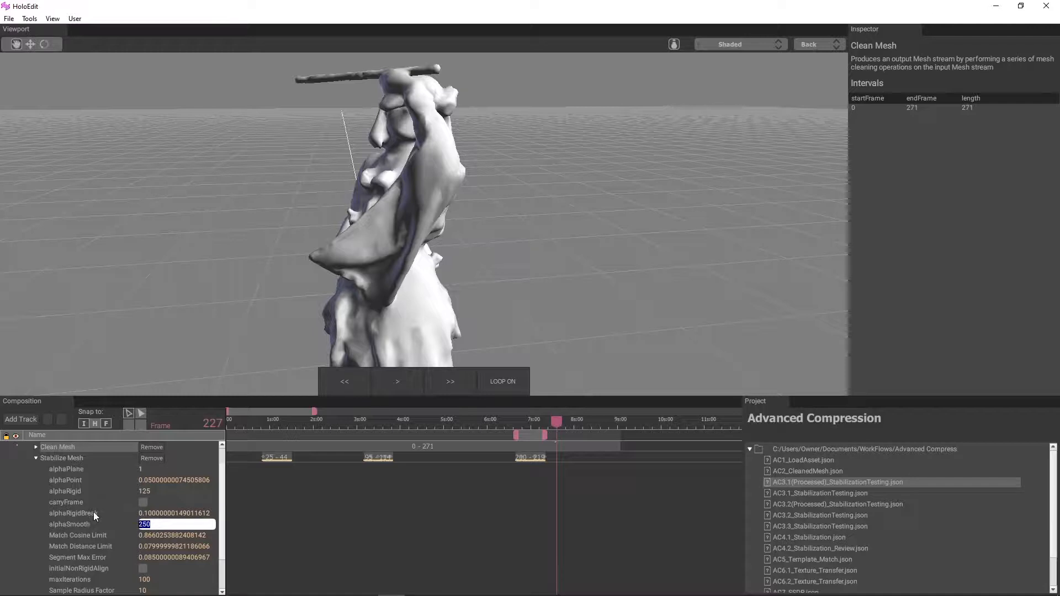
text(200)
key(Return)
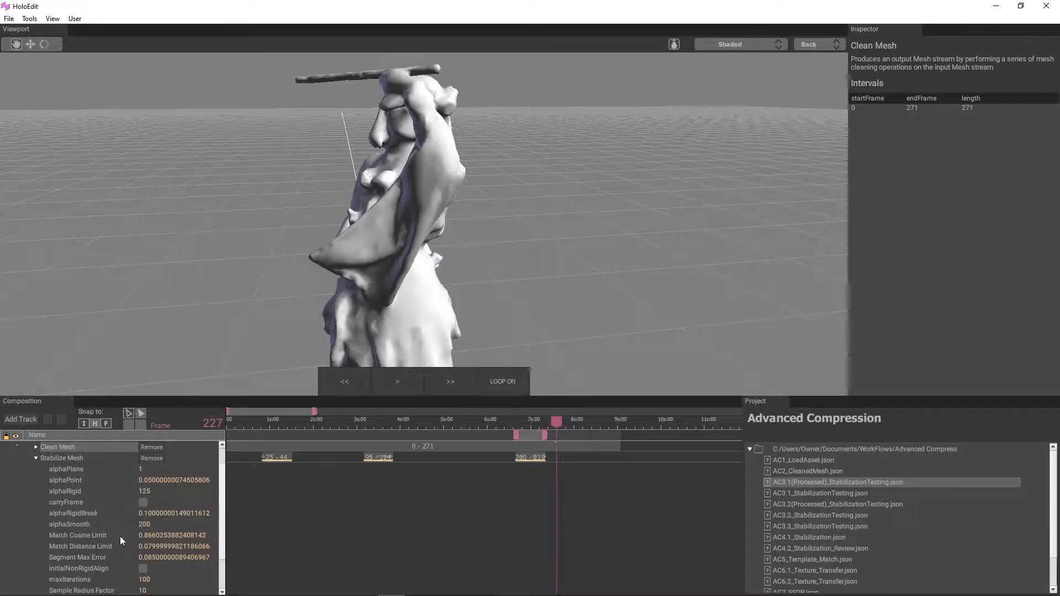
Step: Set the first Stabilize Mesh stage's Match Distance Limit to 0.05 and its Segment Max Error to 0.065
text(0.05000000074505806)
double_click(171, 558)
text(065)
scroll(515, 459, up, 2)
middle_drag(400, 500, 546, 496)
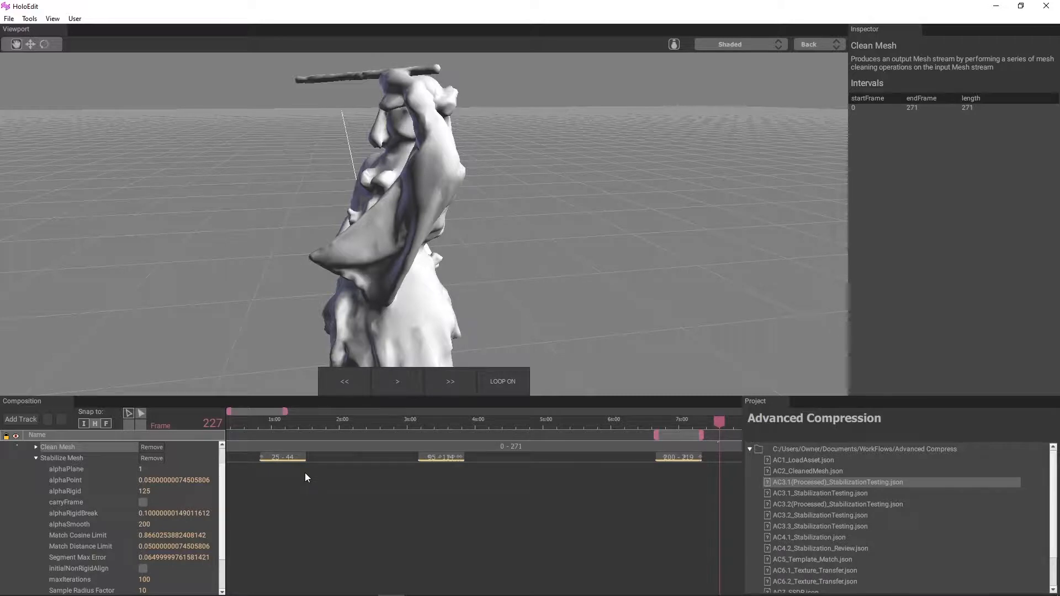
Step: Collapse the first Stabilize Mesh stage, expand the second one's parameters and enable its carryFrame option
click(35, 458)
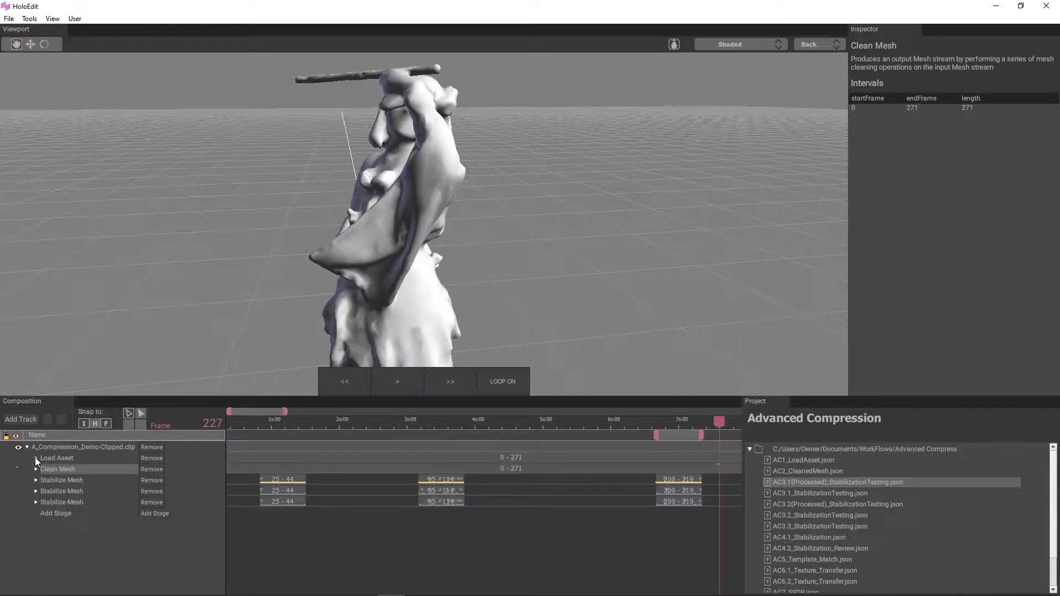
click(35, 491)
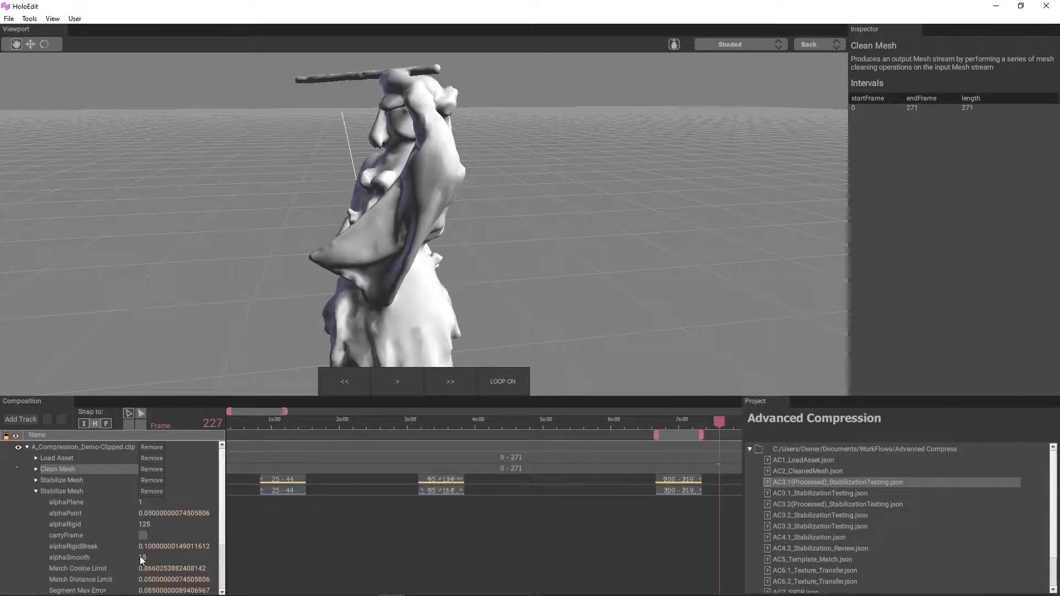
scroll(143, 549, down, 3)
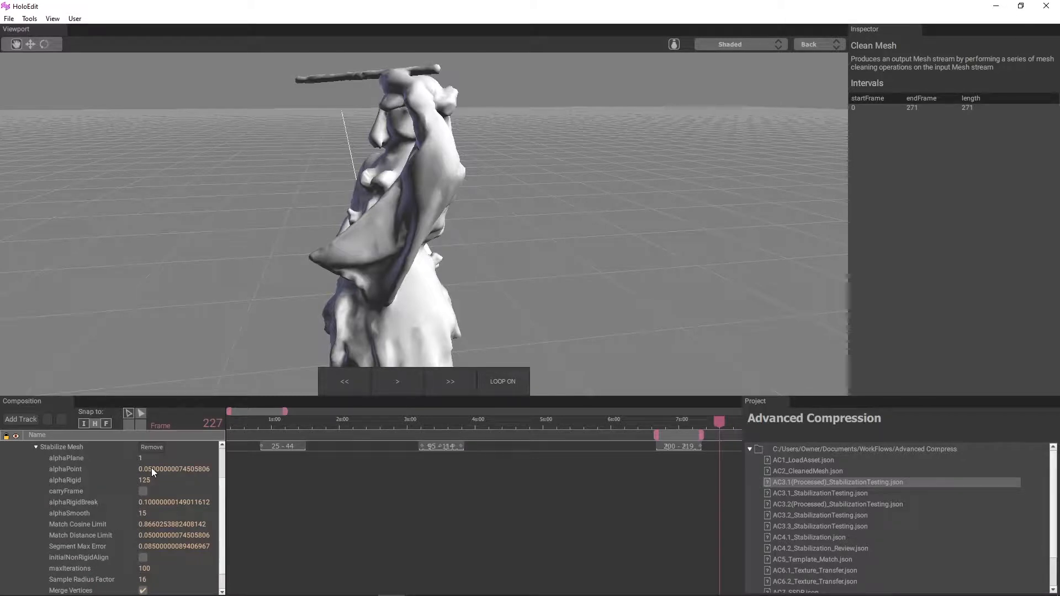
click(154, 474)
double_click(154, 473)
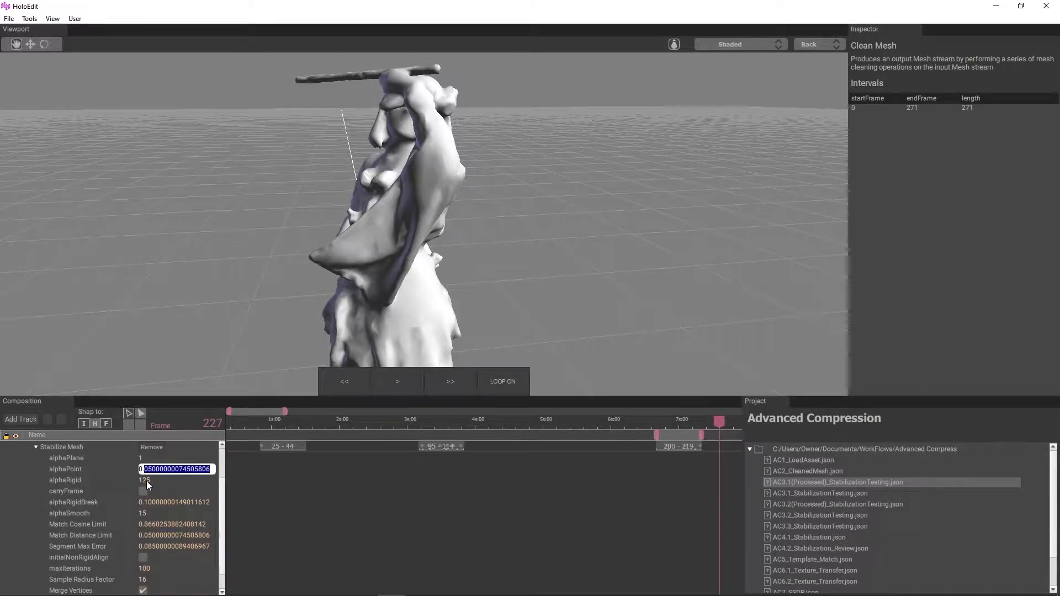
click(148, 483)
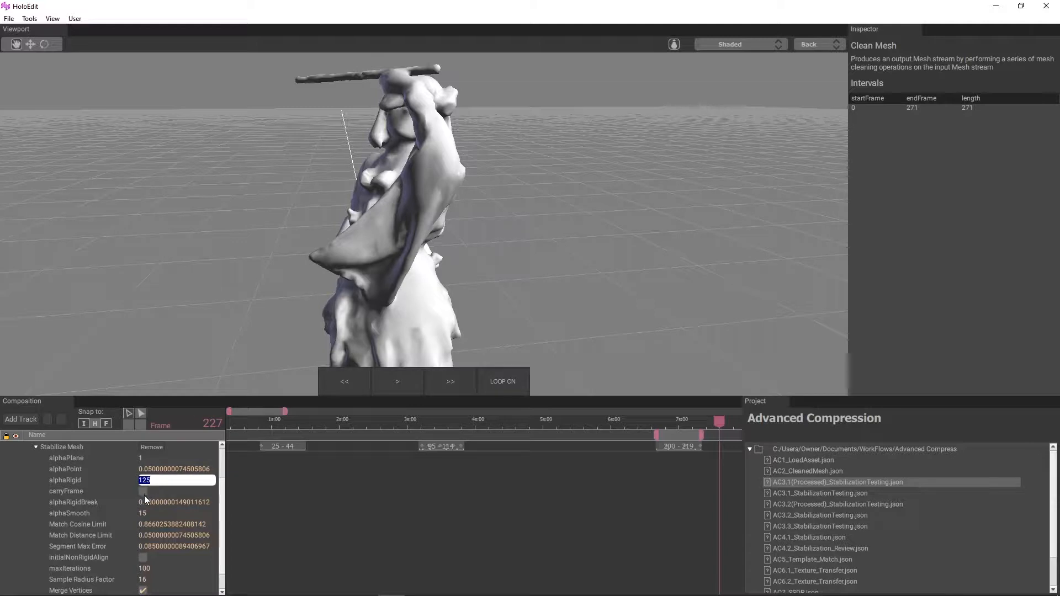
click(143, 492)
Step: Set the second Stabilize Mesh stage's alphaSmooth to 200
click(147, 514)
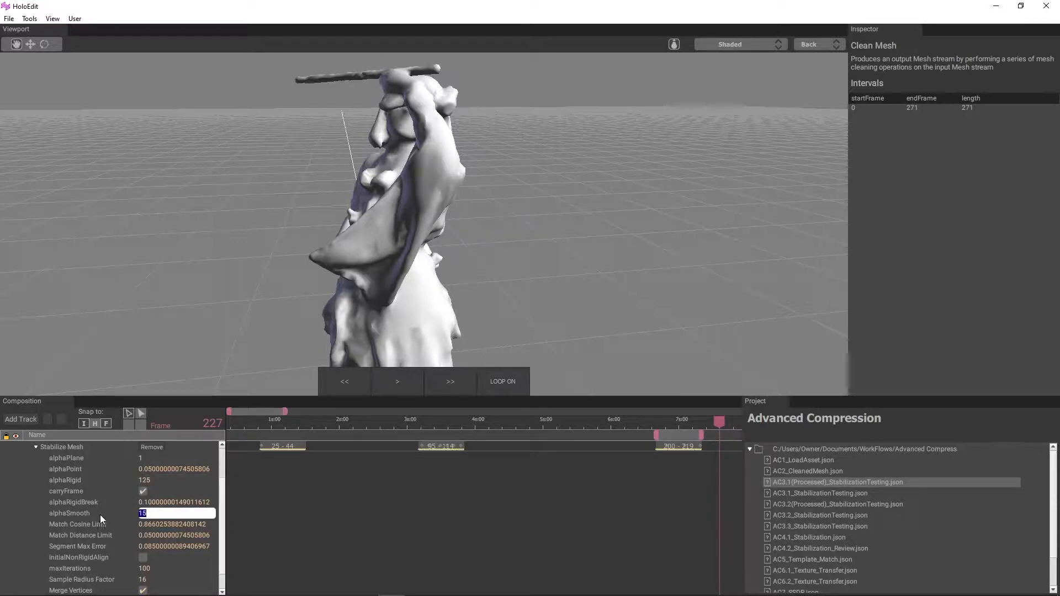
key(BackSpace)
key(BackSpace)
text(200)
key(Return)
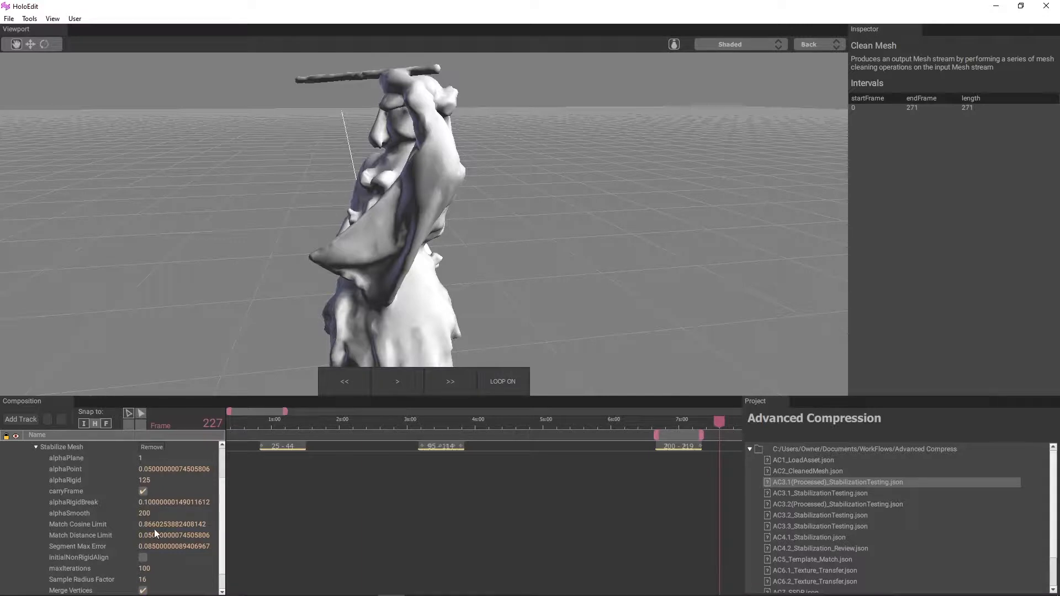
Step: Set the second Stabilize Mesh stage's Segment Max Error to 0.045 and its Sample Radius Factor to 10
scroll(156, 535, down, 1)
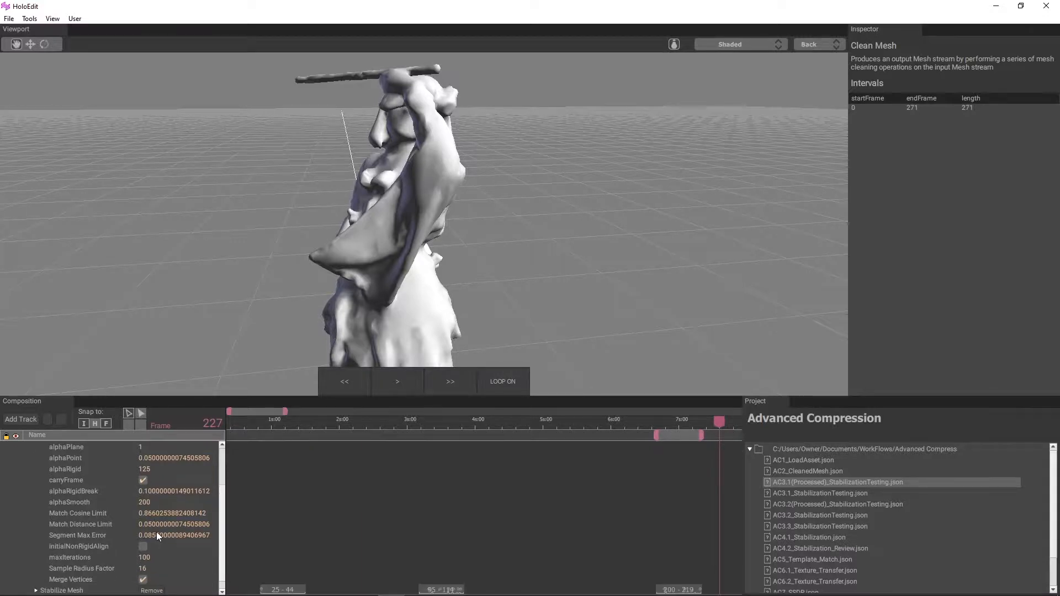
double_click(160, 534)
text(0645)
key(Return)
double_click(153, 567)
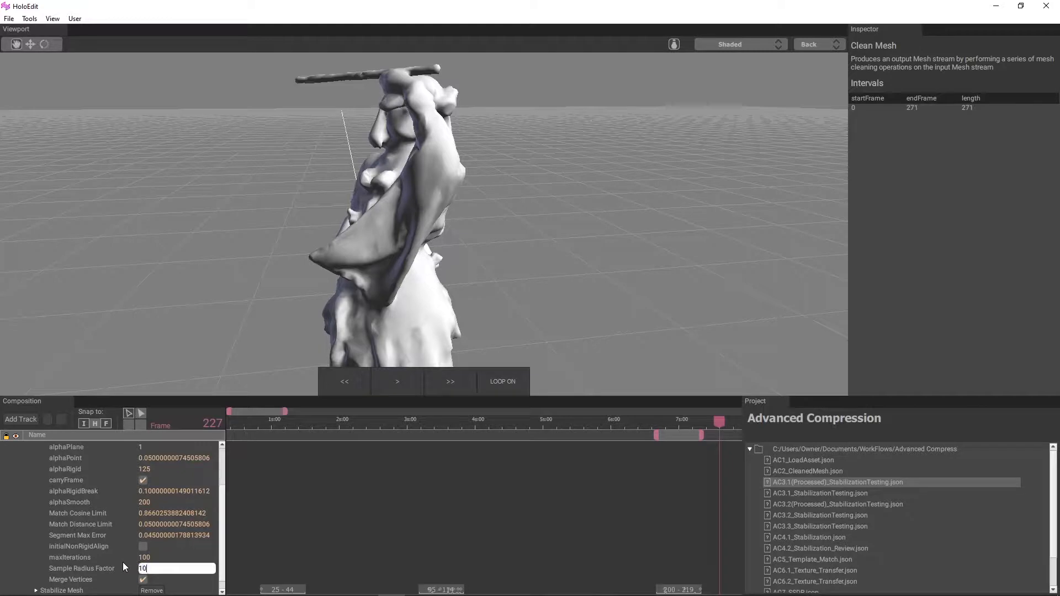
key(Return)
Step: Collapse the second Stabilize Mesh stage, expand the third one's parameters and set its alphaPoint to 0.03
scroll(47, 469, up, 4)
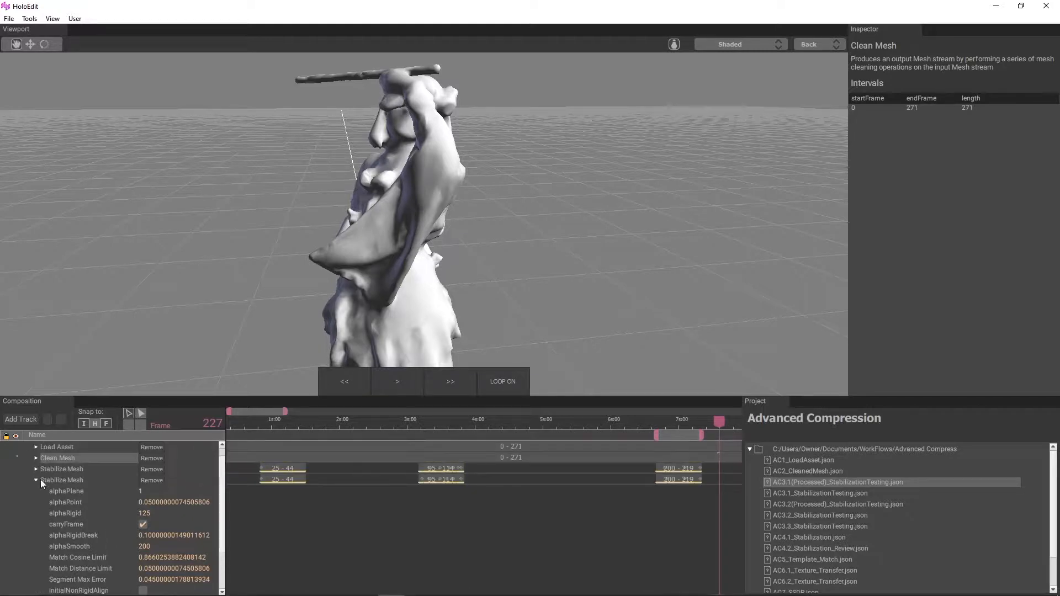
click(36, 481)
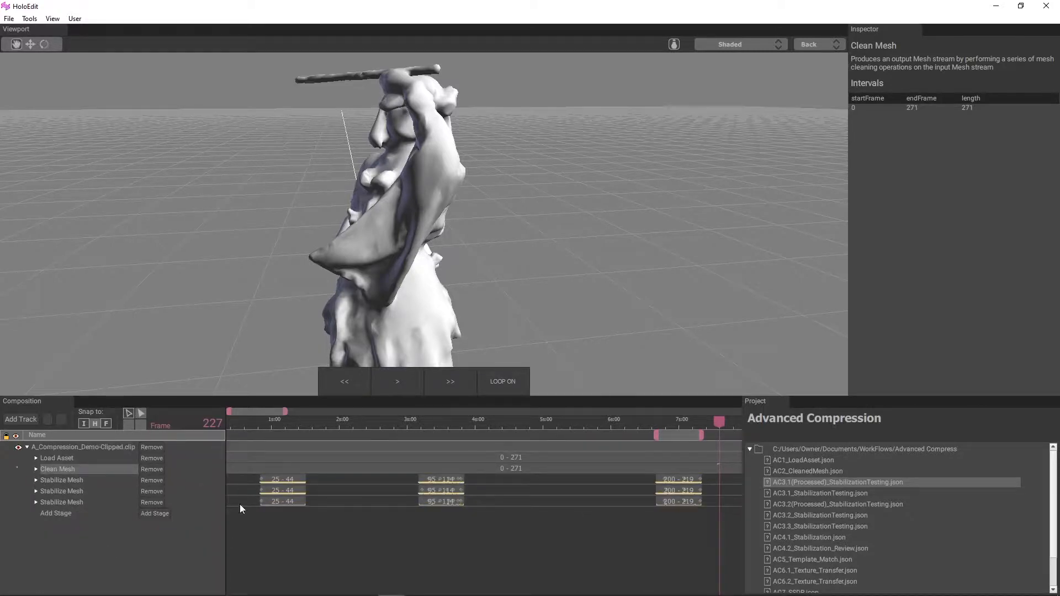
click(36, 502)
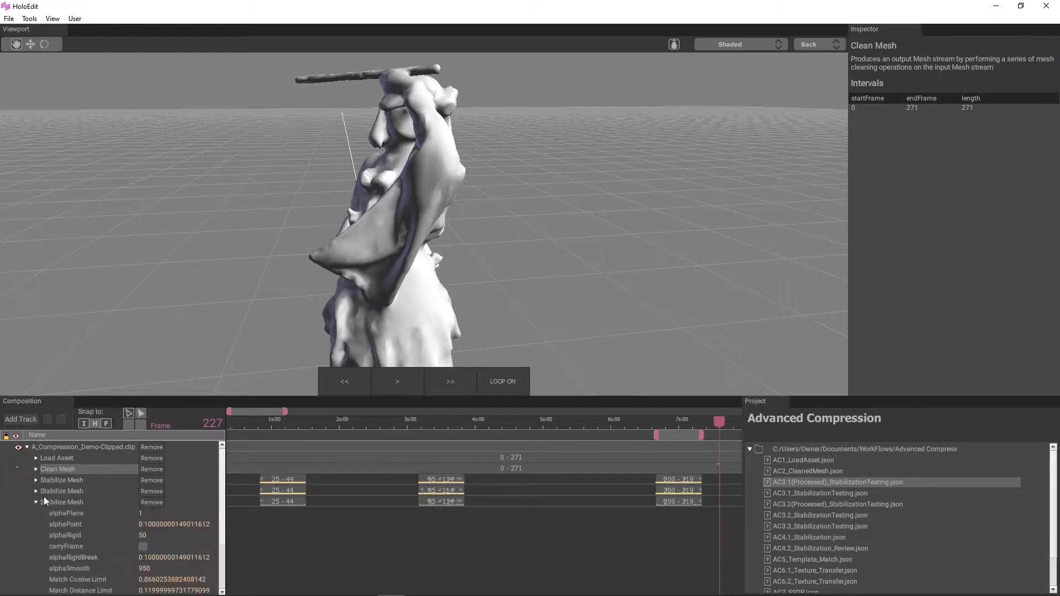
scroll(107, 502, down, 1)
drag(156, 491, 143, 489)
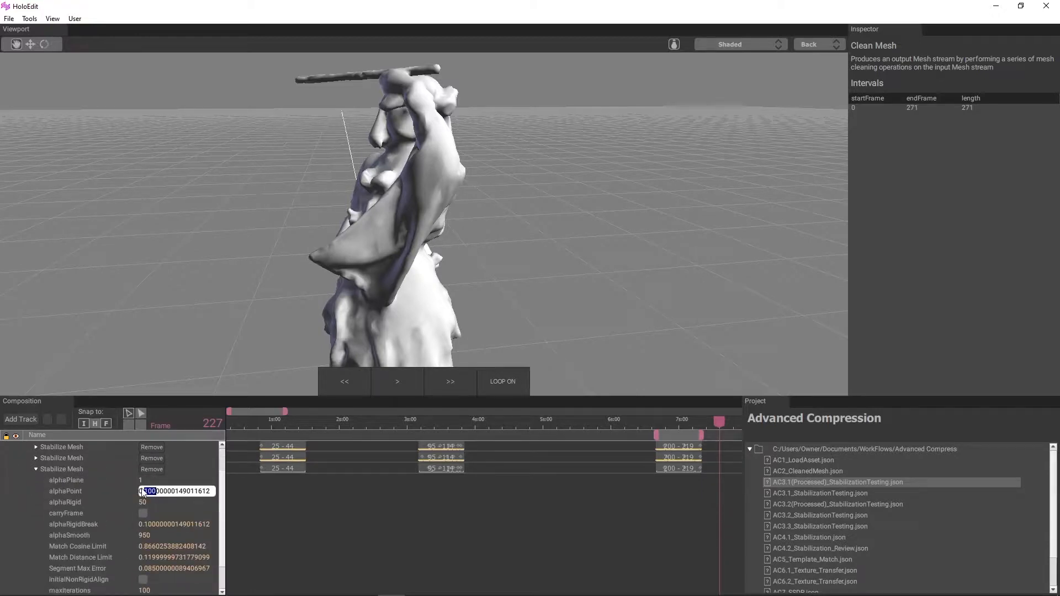
text(03)
key(Delete)
key(Delete)
key(Delete)
key(Delete)
key(Delete)
key(Delete)
key(Delete)
key(Delete)
key(Delete)
key(Delete)
key(Delete)
key(Delete)
key(Delete)
key(Delete)
Step: Set the third Stabilize Mesh stage's alphaRigid to 125
click(145, 501)
text(12)
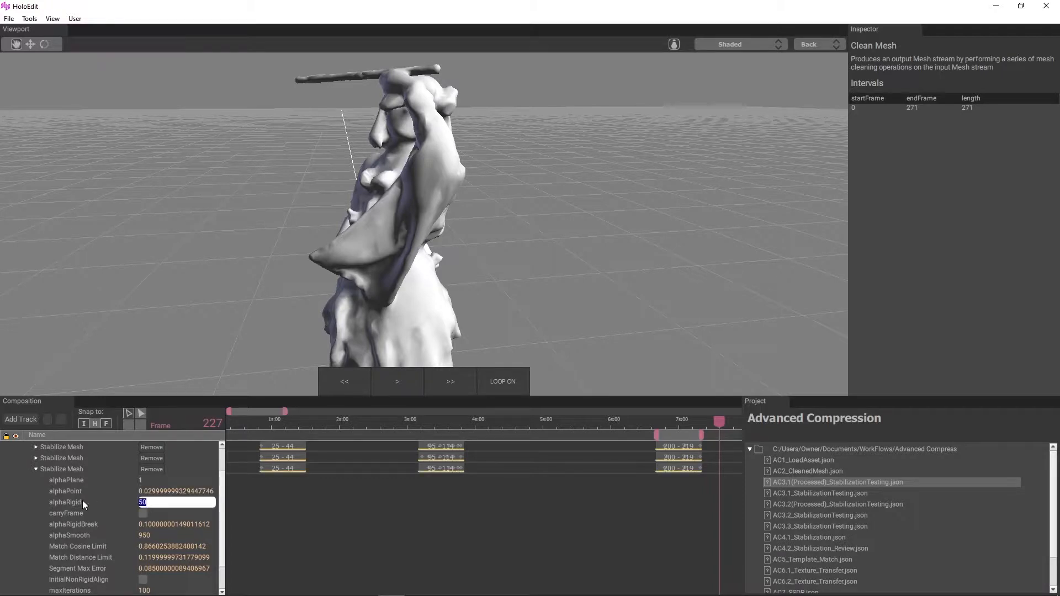
text(5)
key(Return)
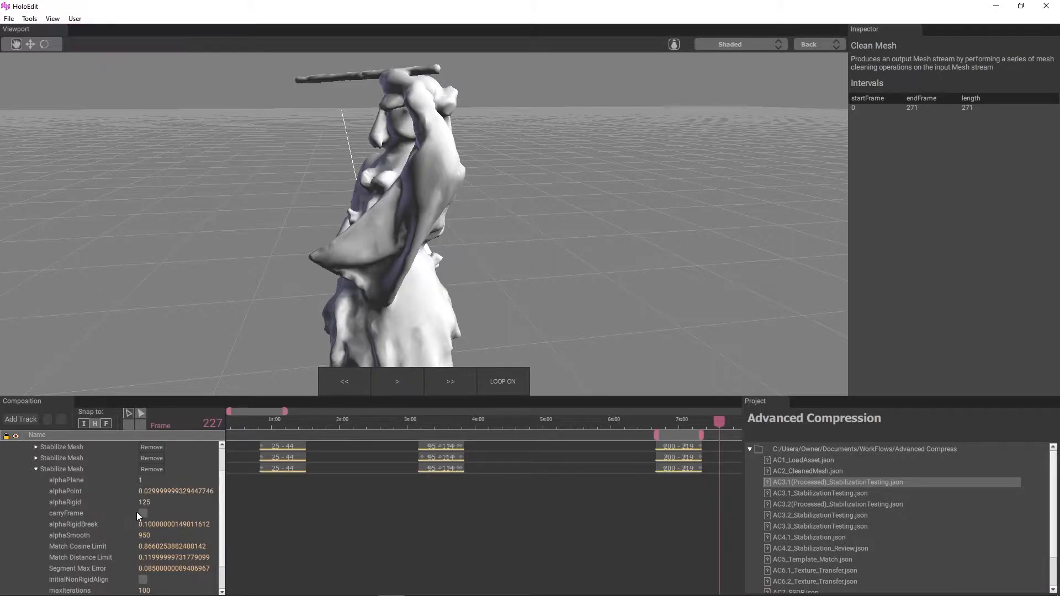
Step: Enable carryFrame for the third Stabilize Mesh stage and set its alphaSmooth to 200
click(145, 535)
text(200)
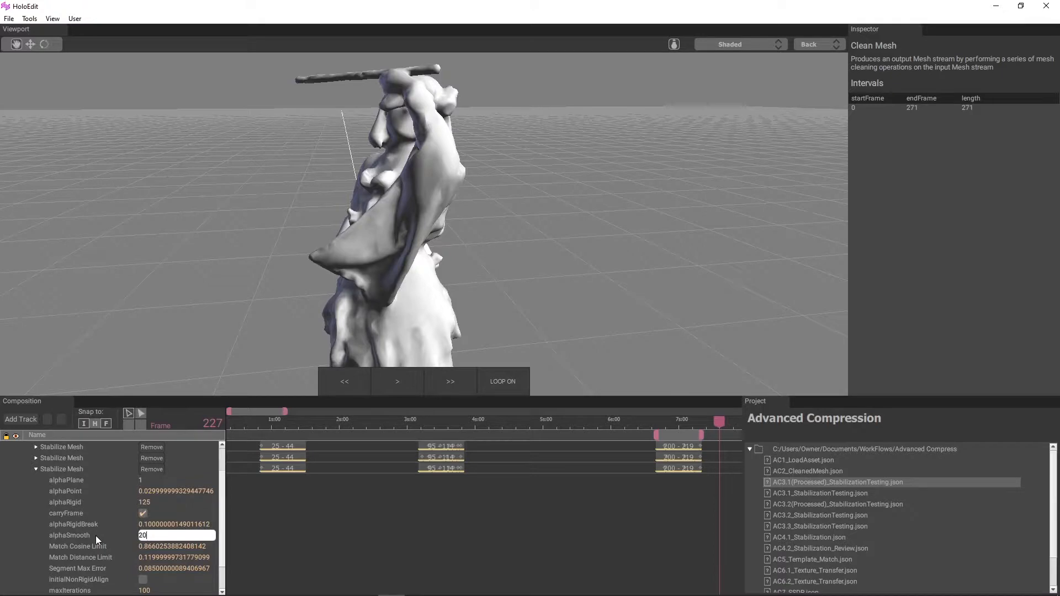
key(Return)
Step: Set the third Stabilize Mesh stage's Match Distance Limit to 0.05 and its Segment Max Error to 0.052
scroll(153, 523, down, 1)
click(160, 535)
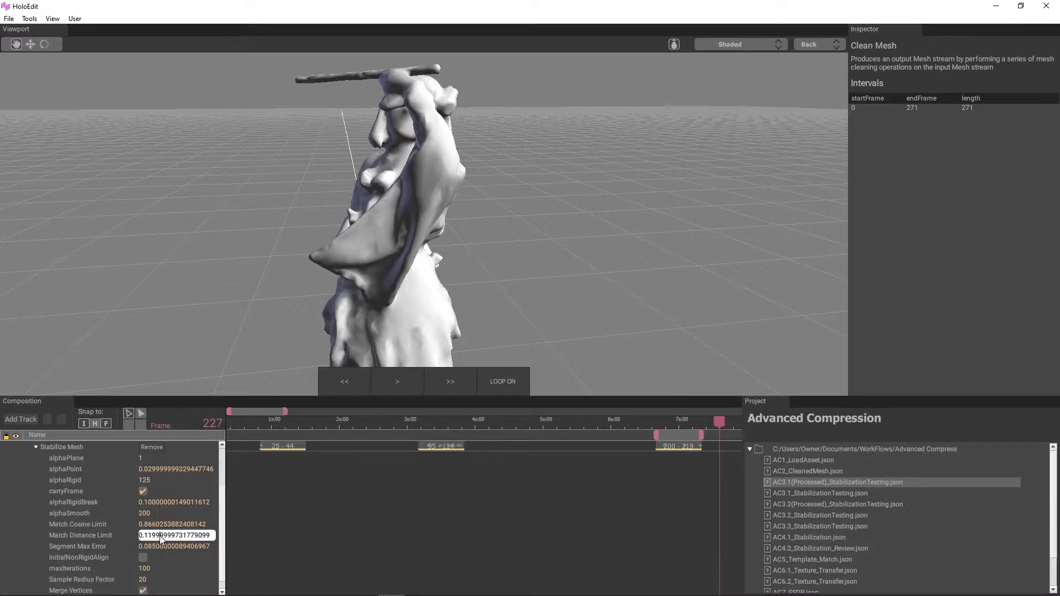
text(05)
key(Return)
click(167, 546)
double_click(166, 546)
text(0.052)
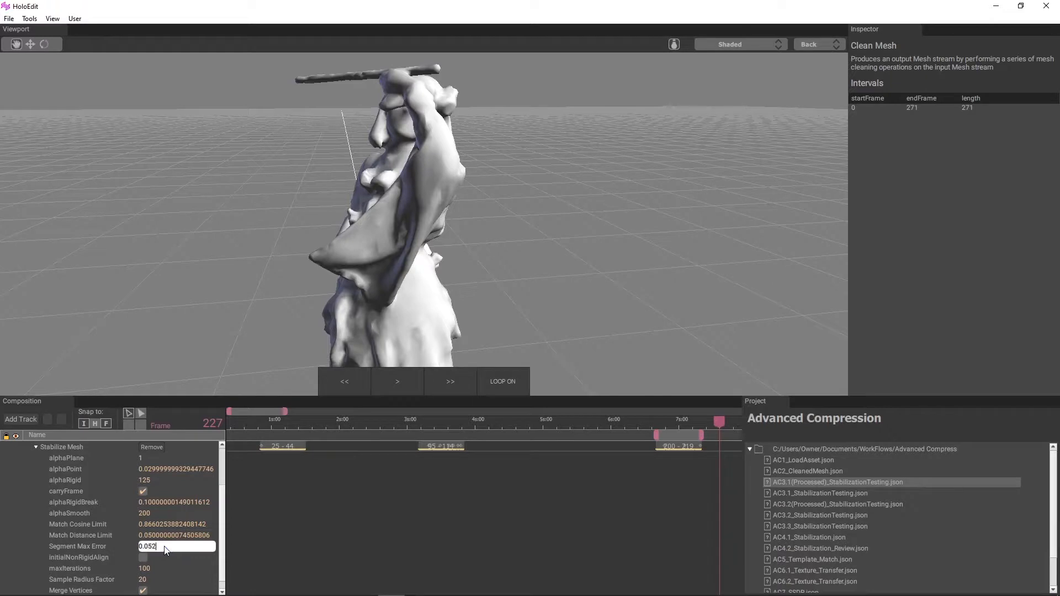
key(Return)
Step: Set the third Stabilize Mesh stage's Sample Radius Factor to 10 and collapse its parameters
scroll(157, 540, down, 1)
click(145, 569)
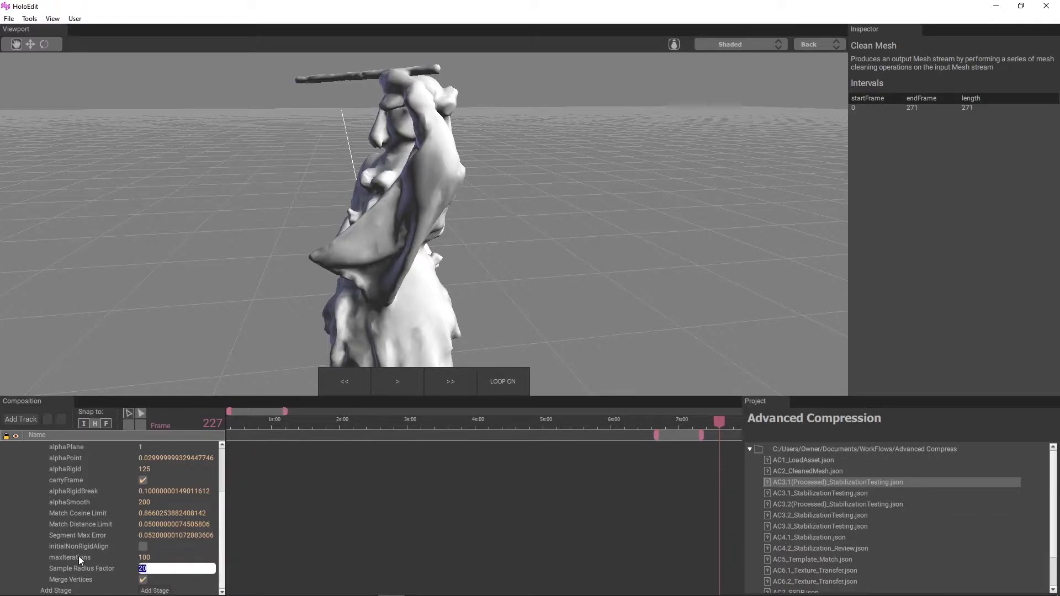
key(Return)
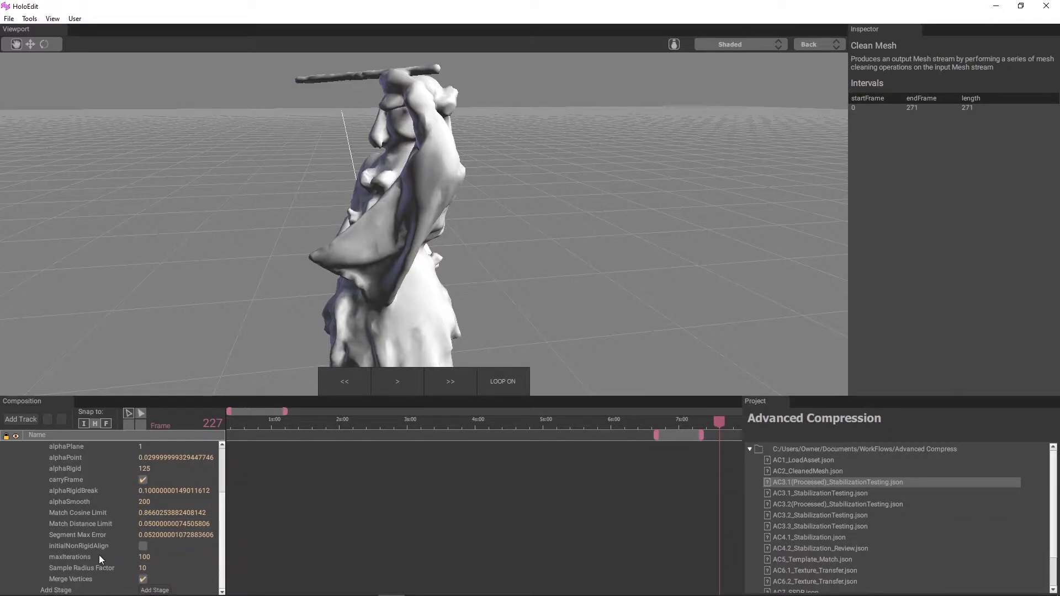
scroll(64, 535, up, 6)
click(36, 503)
Step: Select all intervals of the three Stabilize Mesh stages and clear their generated data
scroll(436, 544, down, 3)
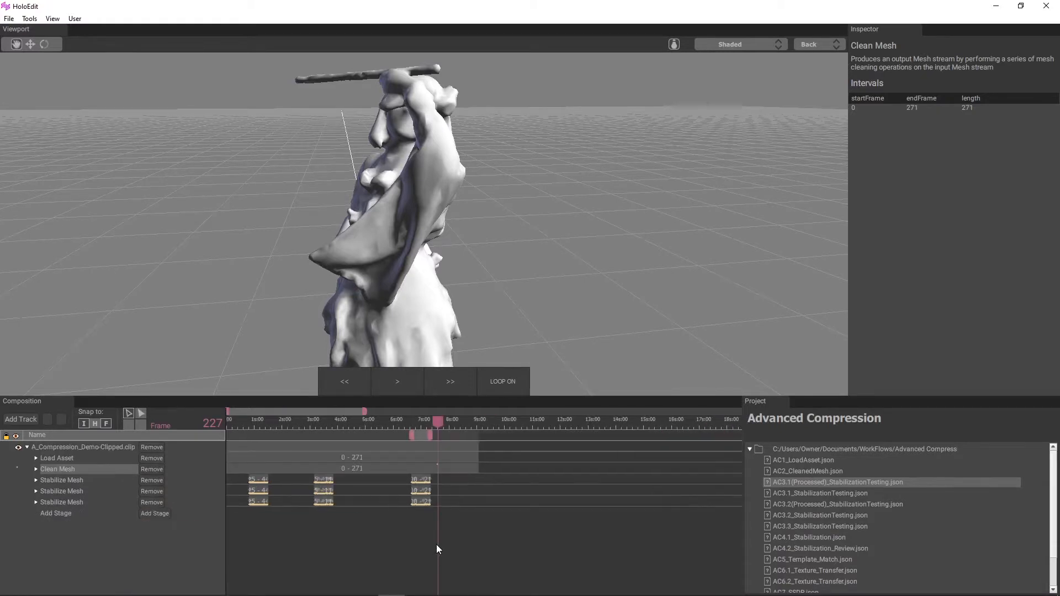
drag(452, 507, 252, 479)
right_click(252, 479)
click(283, 523)
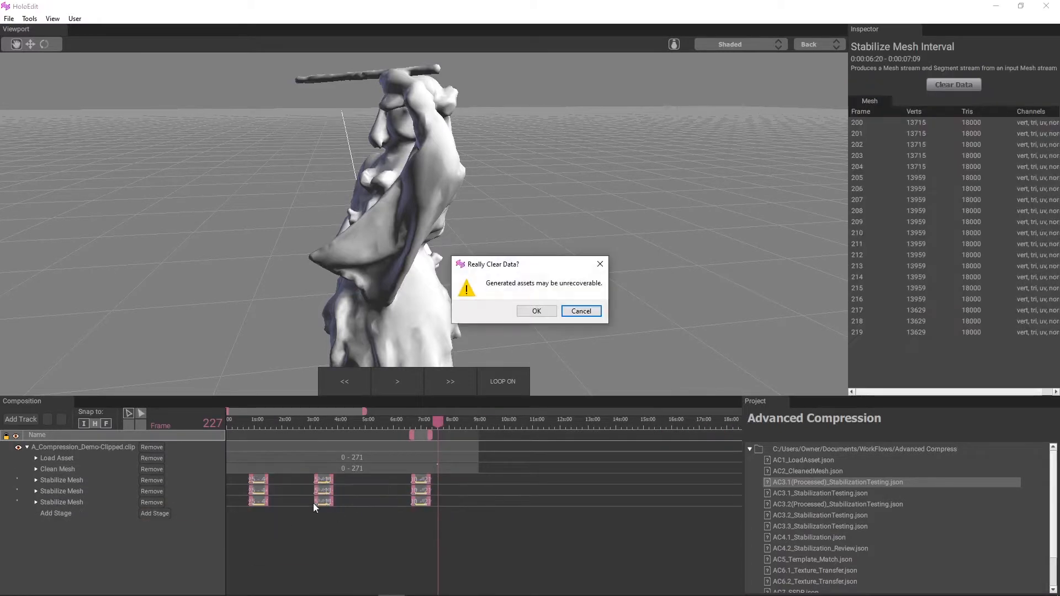
click(551, 305)
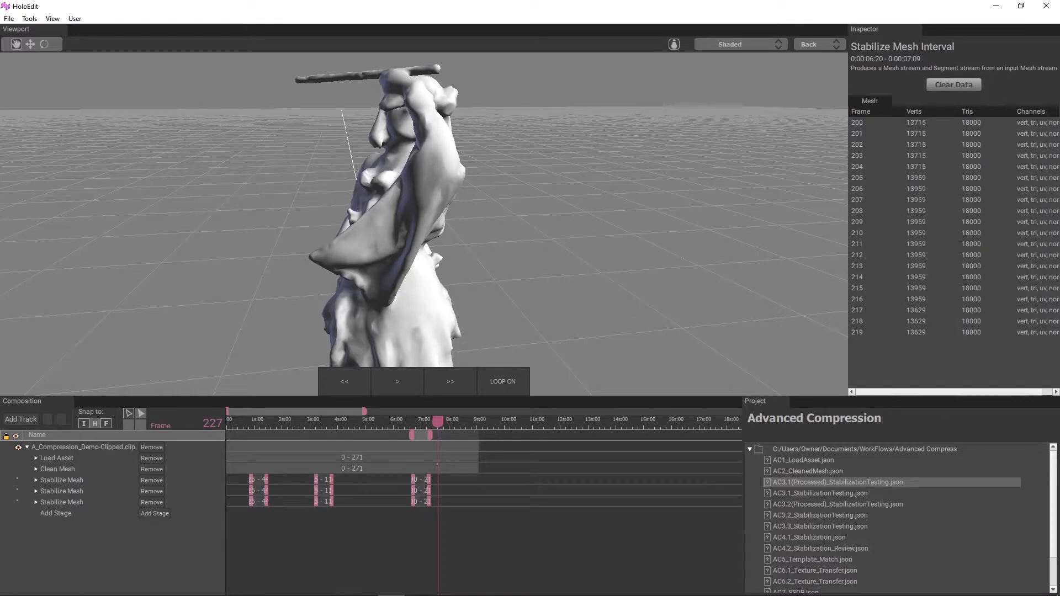
click(10, 19)
click(71, 57)
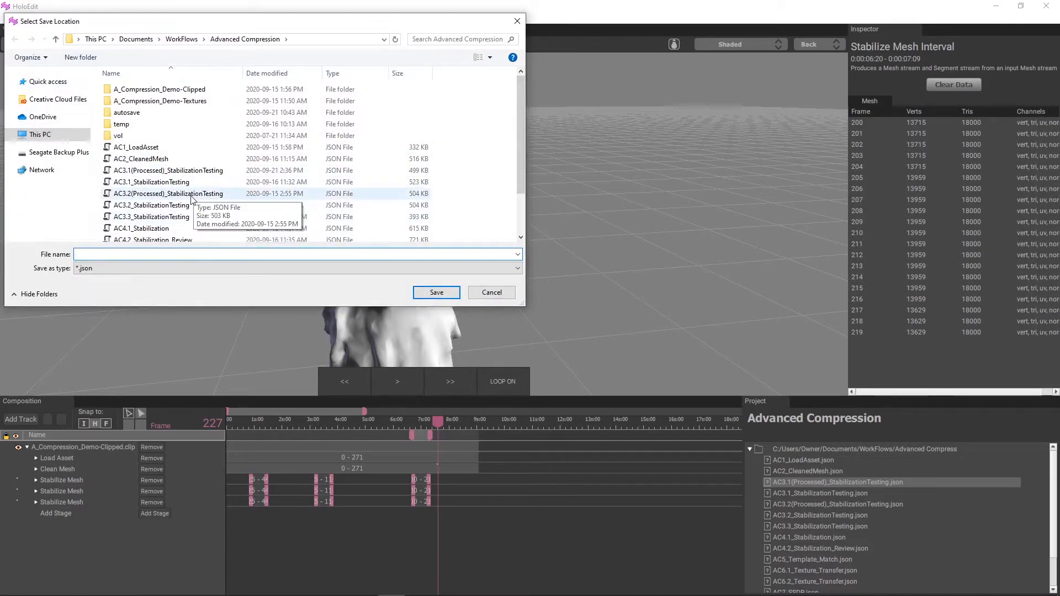
click(193, 194)
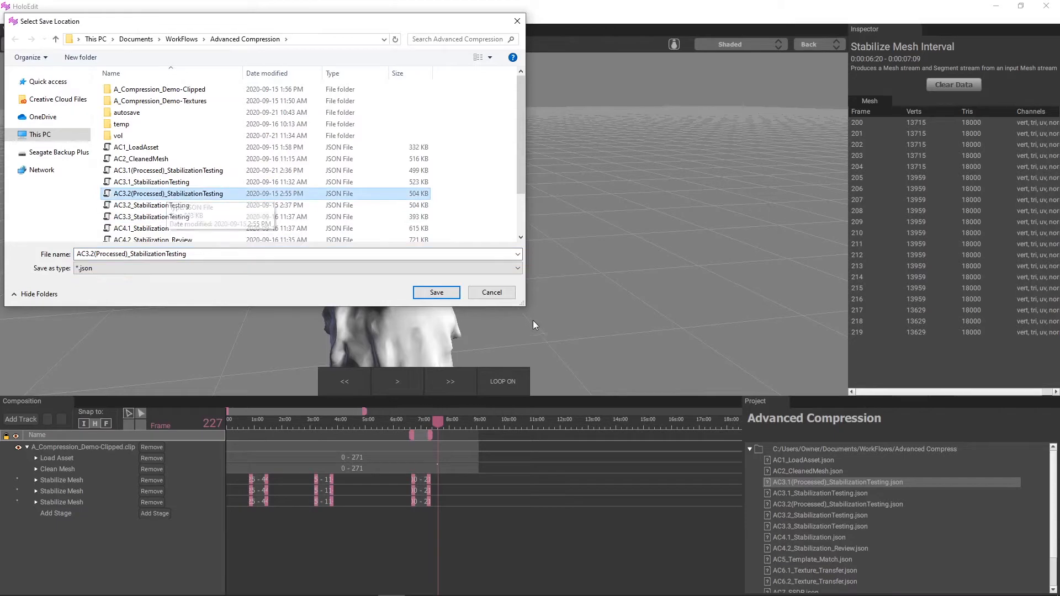
click(491, 292)
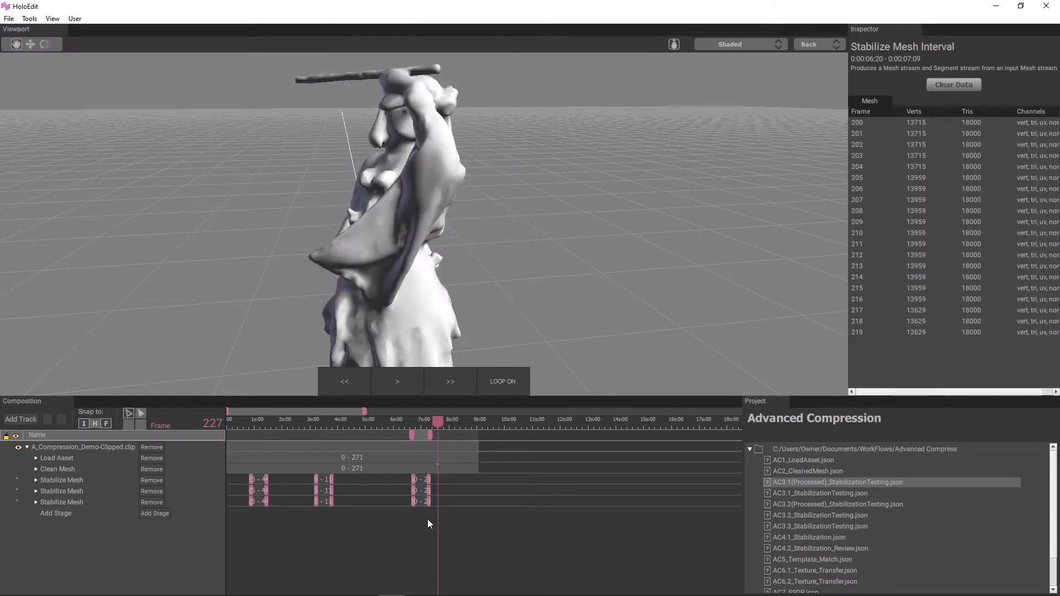
right_click(432, 500)
click(457, 511)
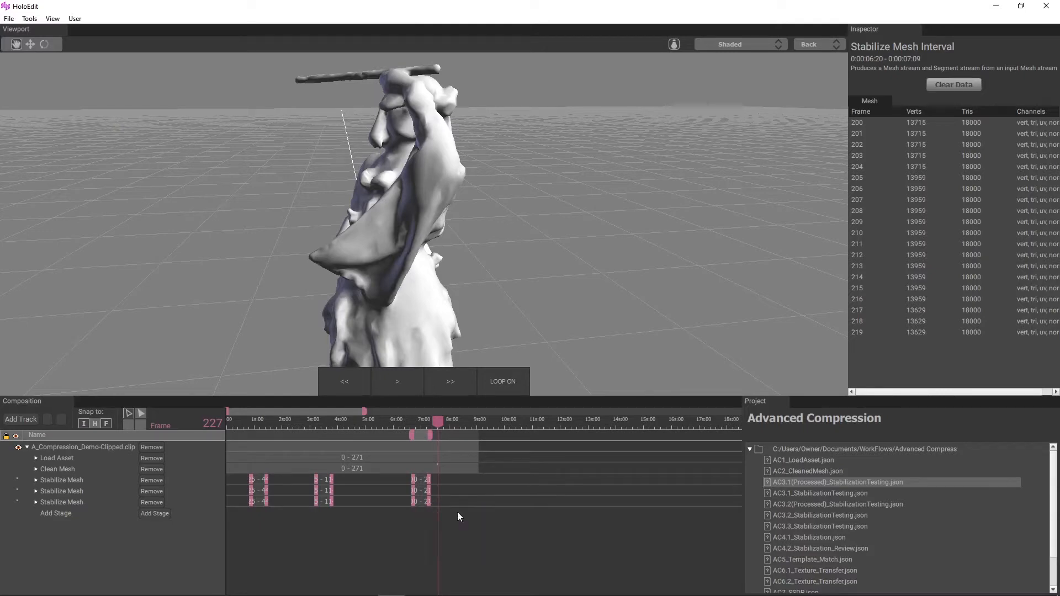